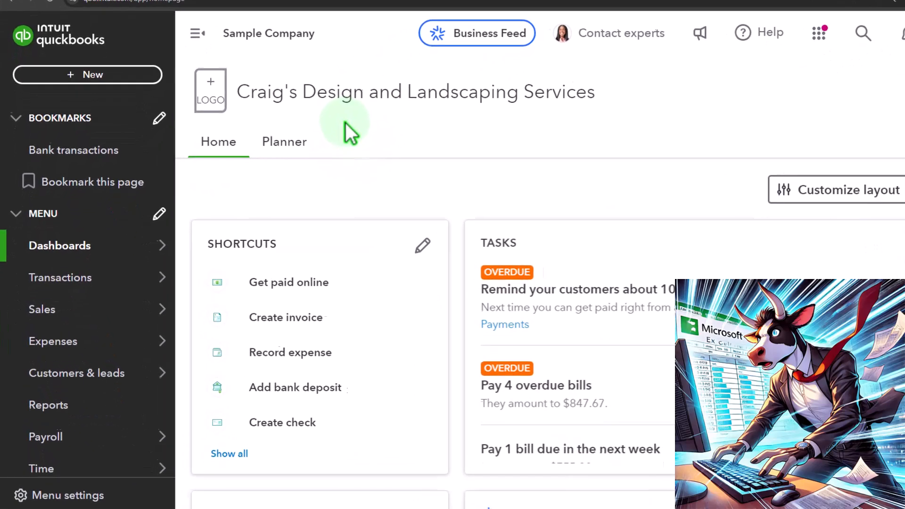
- Open the favorite Balance Sheet and Profit and Loss reports from the Reports page, each in its own browser tab
left_click(75, 430)
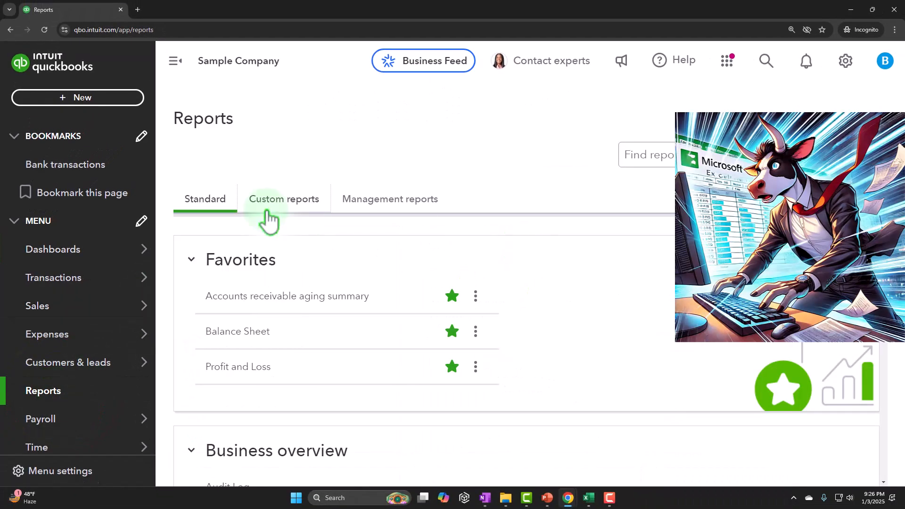
scroll(249, 276, "down", 2)
scroll(255, 292, "up", 2)
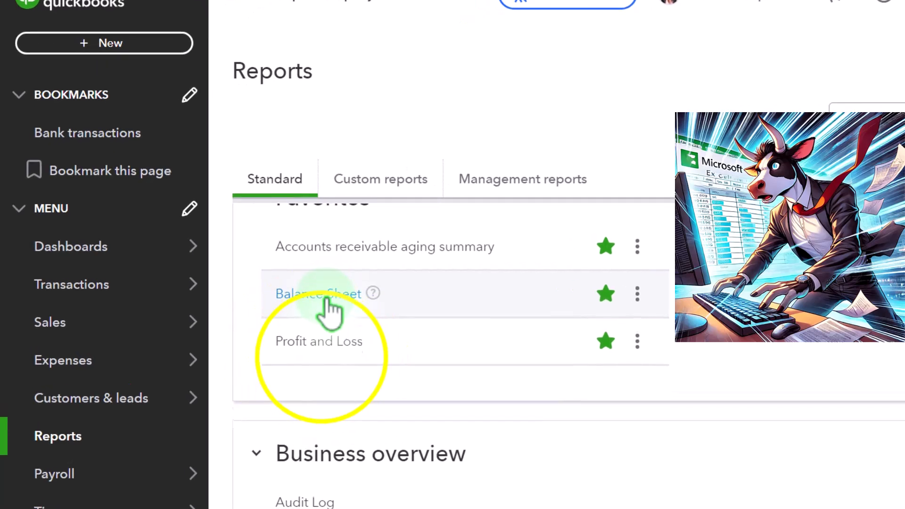
right_click(323, 358)
left_click(391, 372)
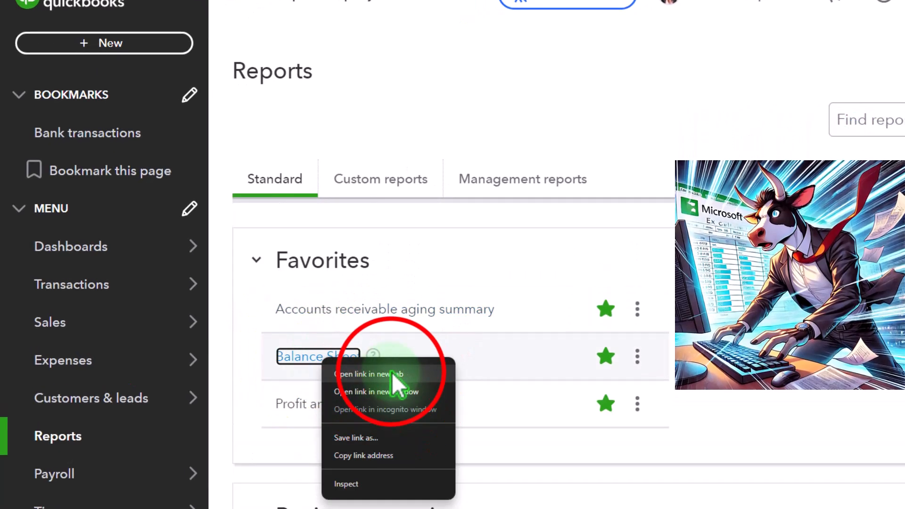
right_click(328, 405)
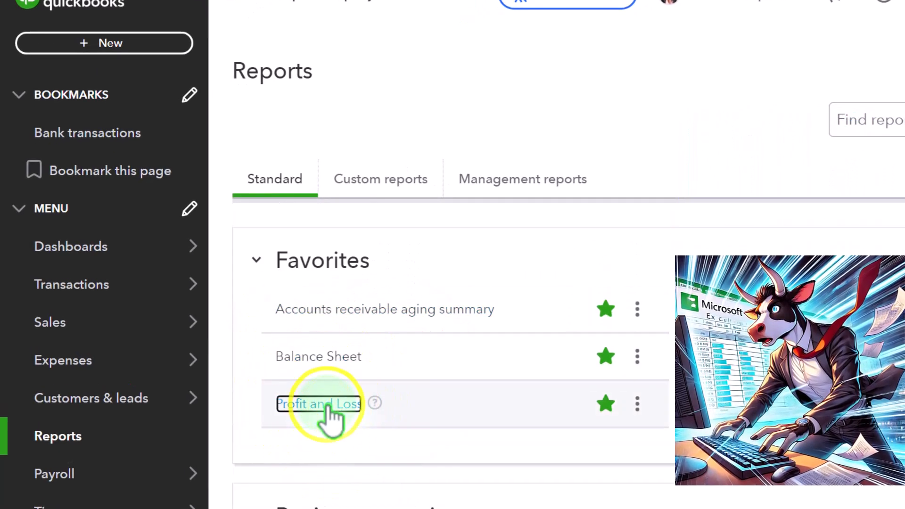
left_click(346, 420)
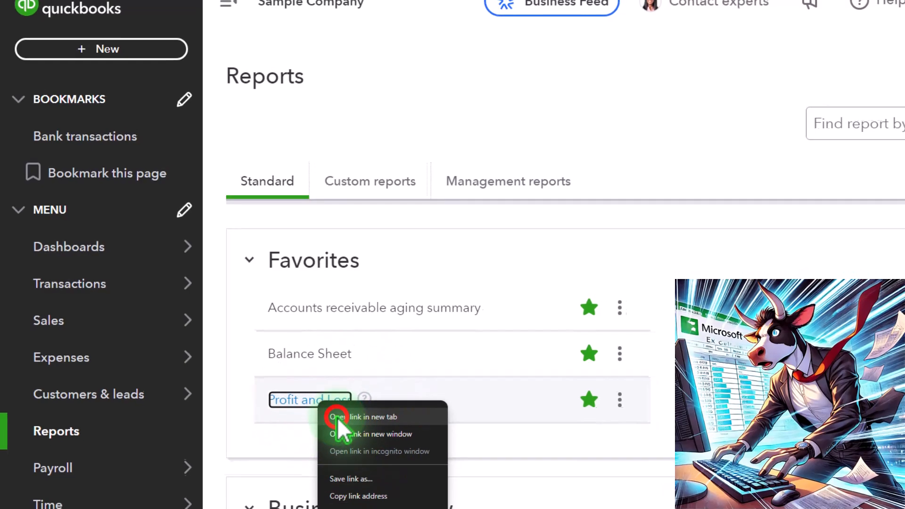
- In the Balance Sheet report, collapse the navigation menu and set the report period from 01/01/2024 to 12/31/2025
left_click(402, 75)
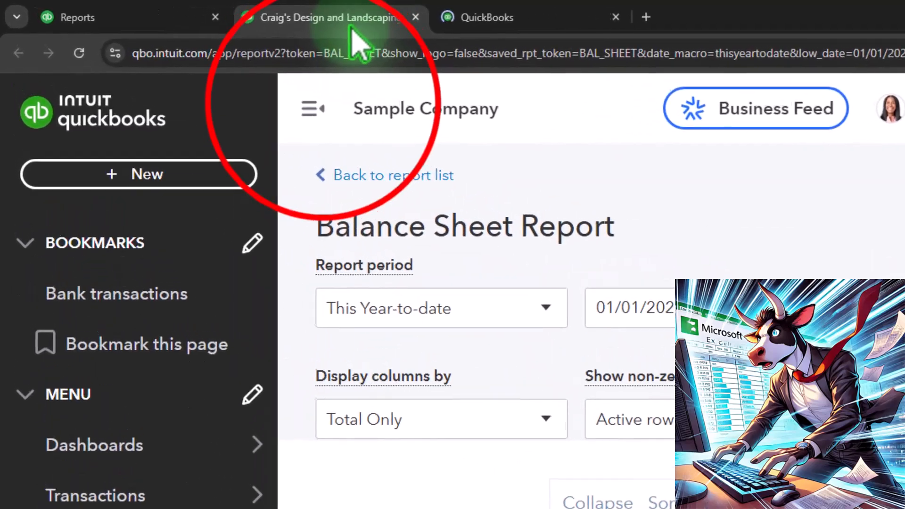
left_click(315, 102)
left_click(686, 293)
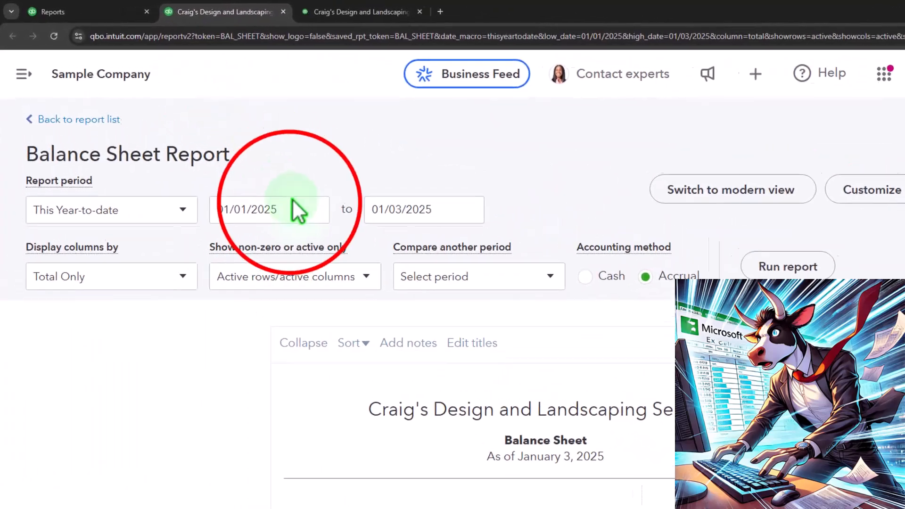
left_click(314, 221)
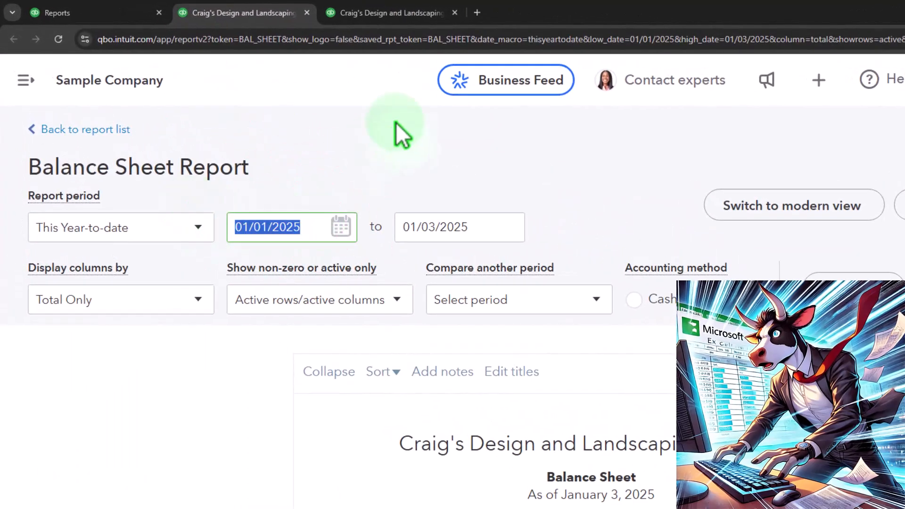
type("01041")
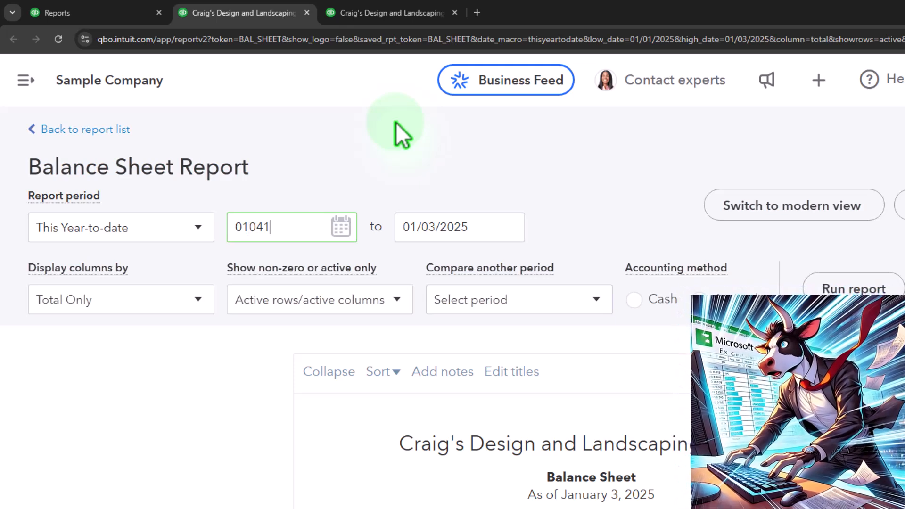
key("BackSpace")
key("BackSpace")
type("124")
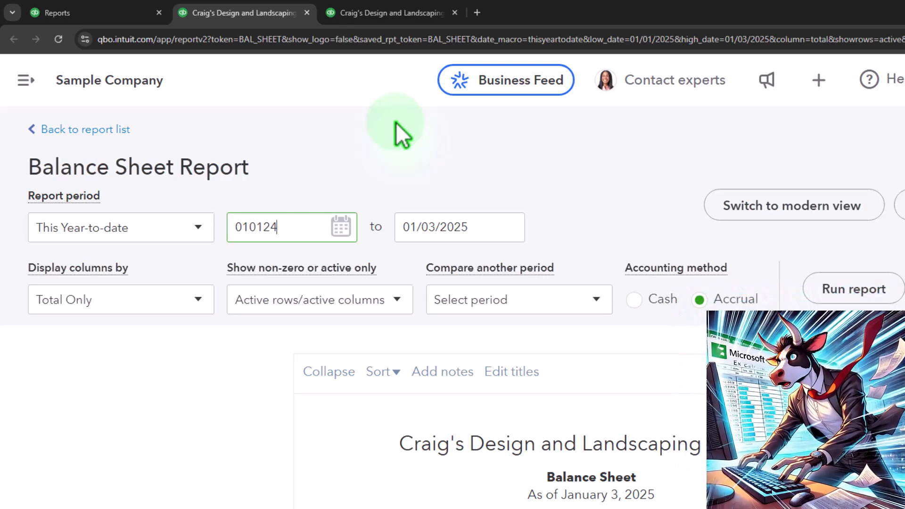
key("Tab")
type("12312025")
key("Tab")
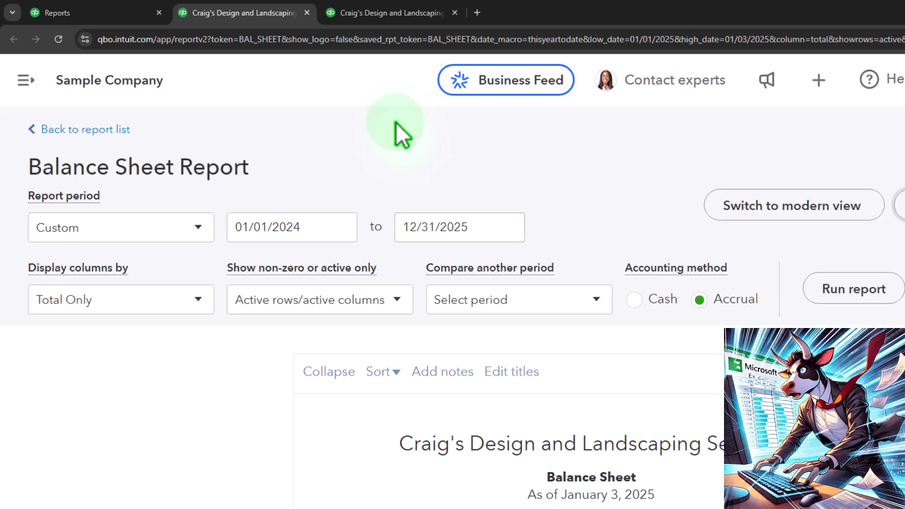
- Display the Balance Sheet columns by Years and run the report
left_click(197, 298)
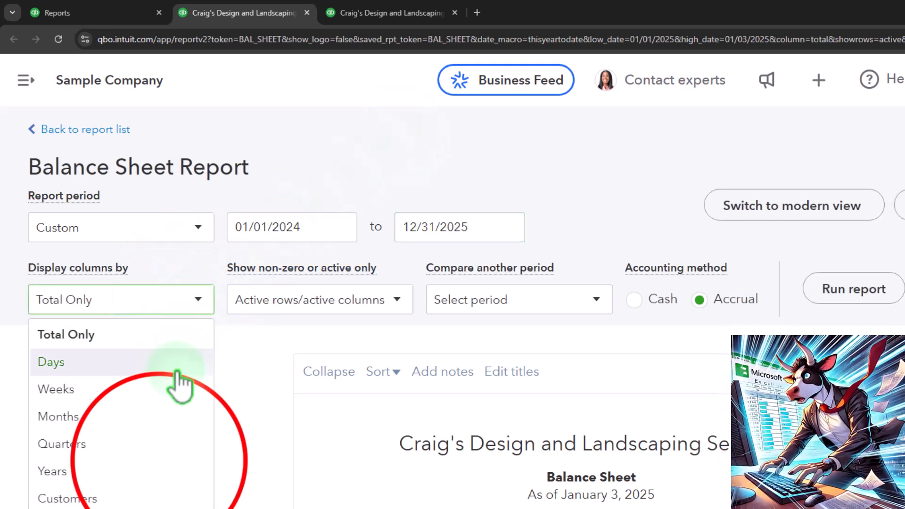
left_click(160, 469)
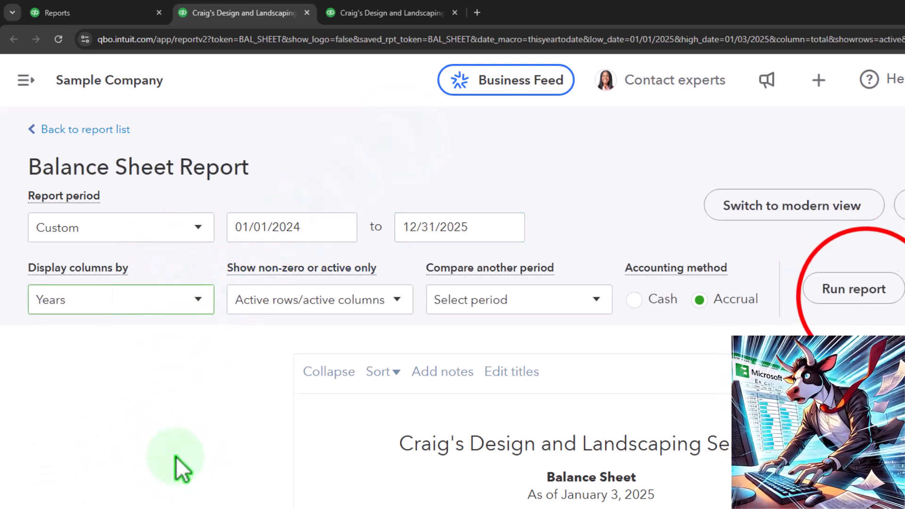
left_click(864, 290)
scroll(747, 316, "down", 2)
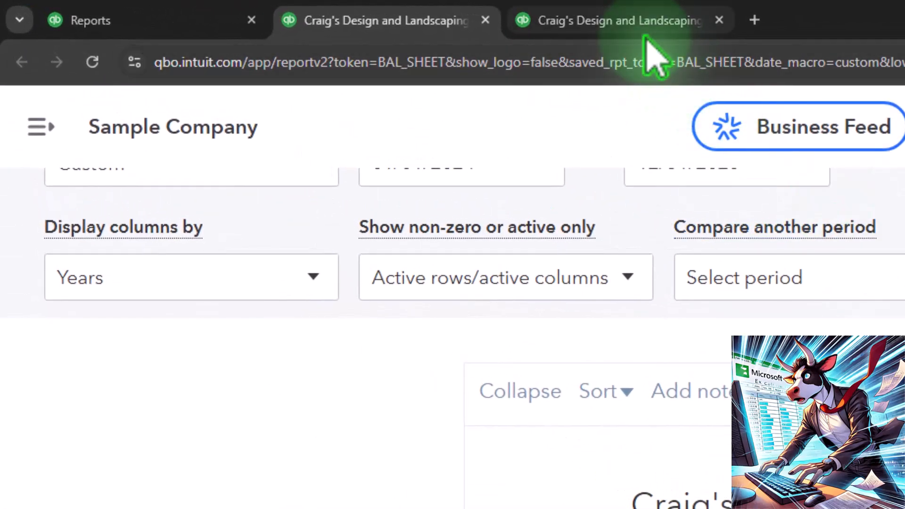
- Switch to the Profit and Loss report and set its period from 01/01/2024 to 12/31/2025
left_click(613, 20)
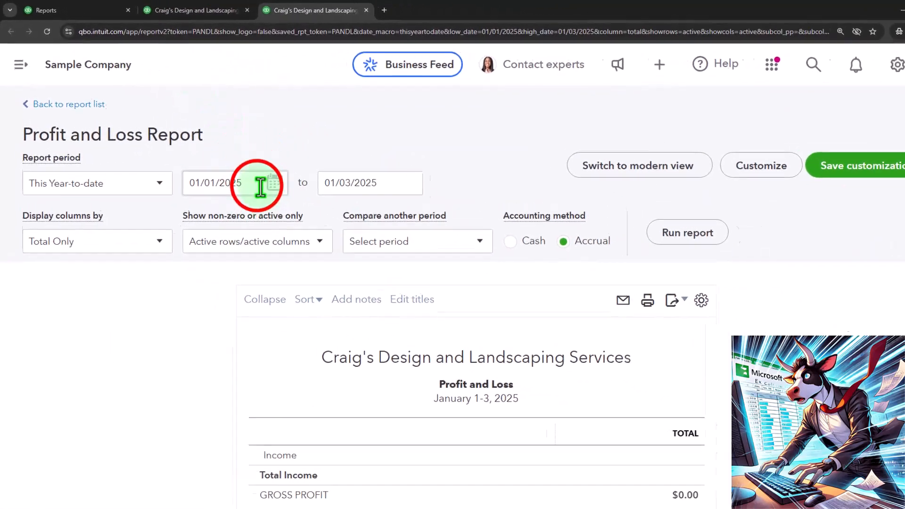
left_click(640, 275)
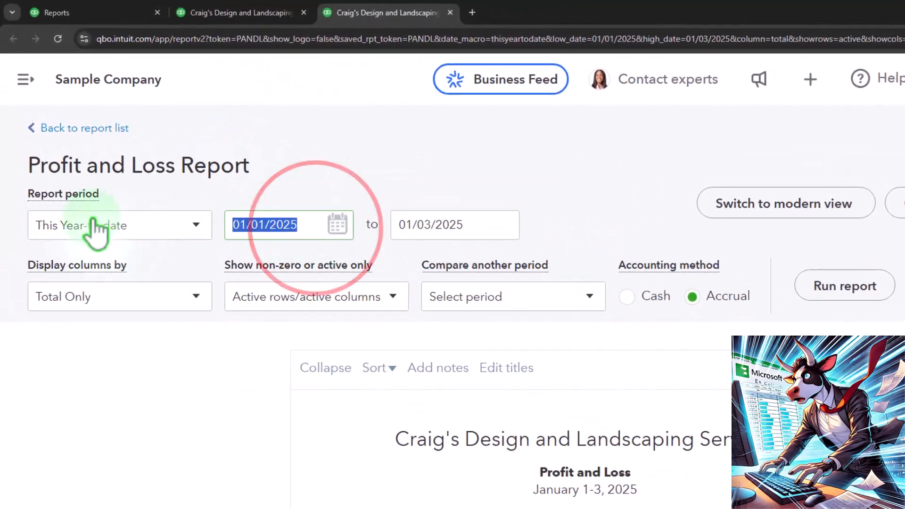
type("010124")
key("Tab")
type("12/31/2025")
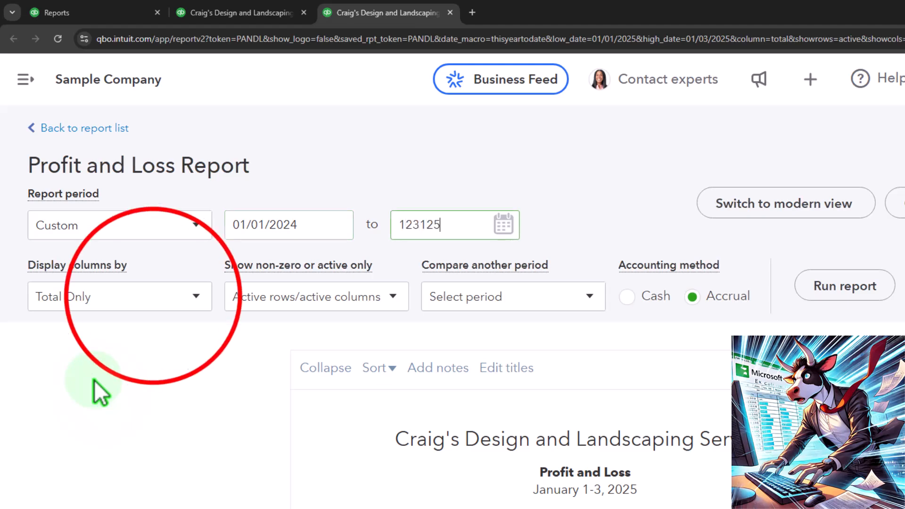
key("Tab")
- Display the Profit and Loss columns by Years, run the report, and review its income and expense lines
left_click(155, 297)
left_click(157, 467)
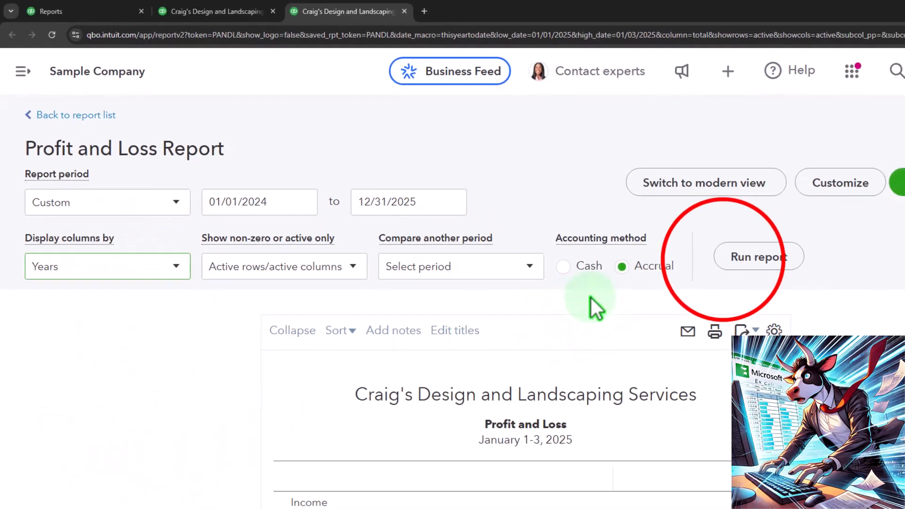
left_click(719, 259)
scroll(725, 283, "down", 1)
scroll(597, 323, "down", 10)
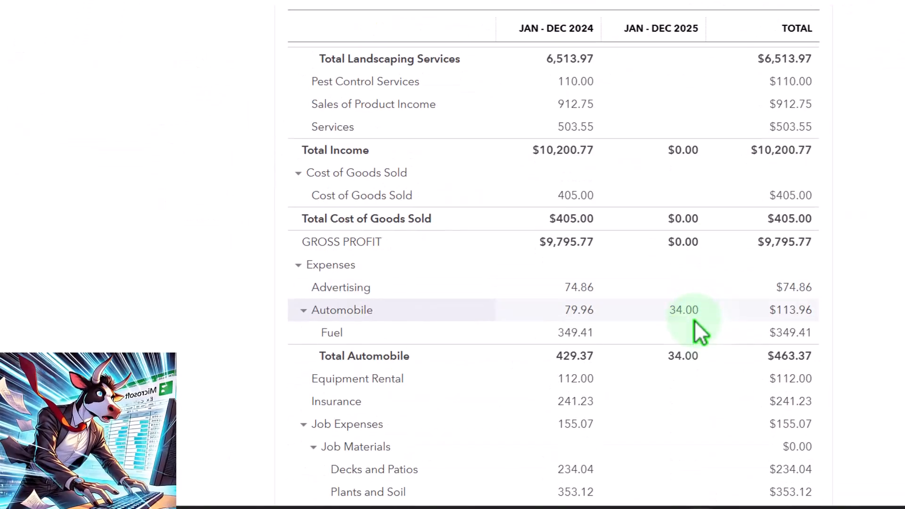
scroll(696, 325, "down", 1)
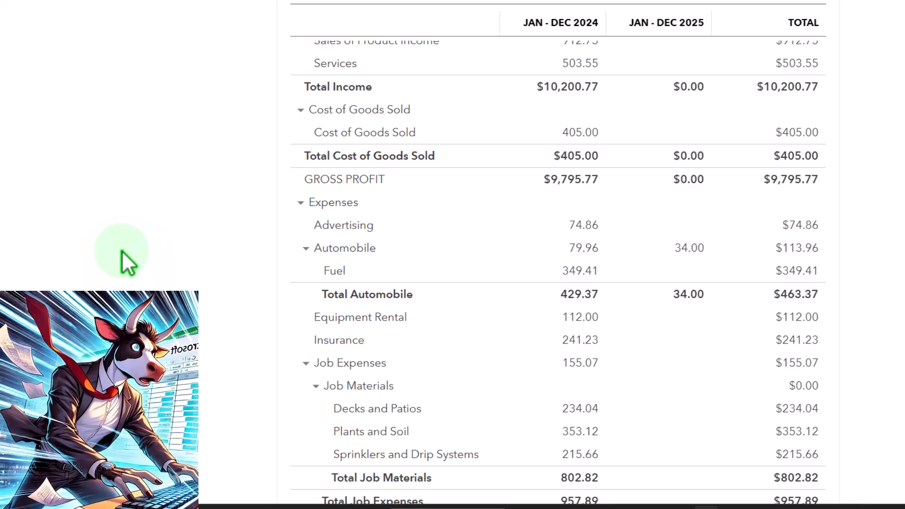
scroll(122, 250, "up", 10)
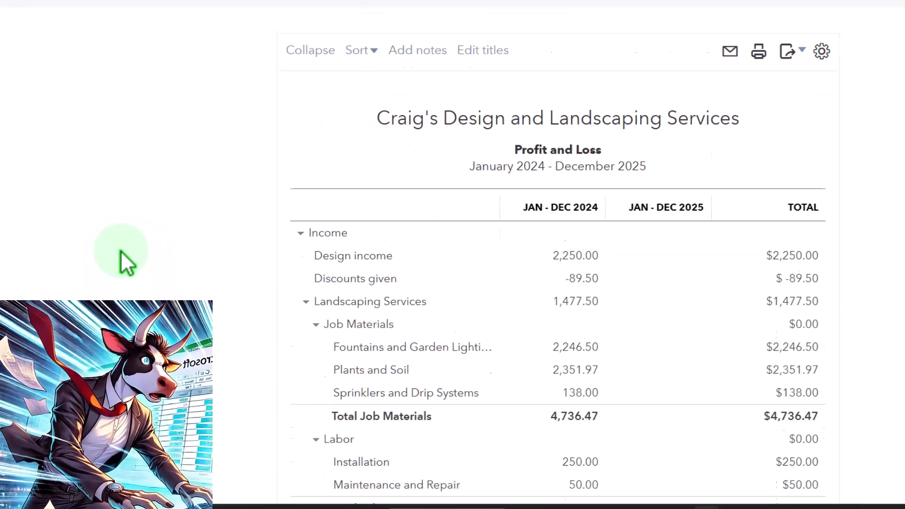
scroll(122, 251, "up", 5)
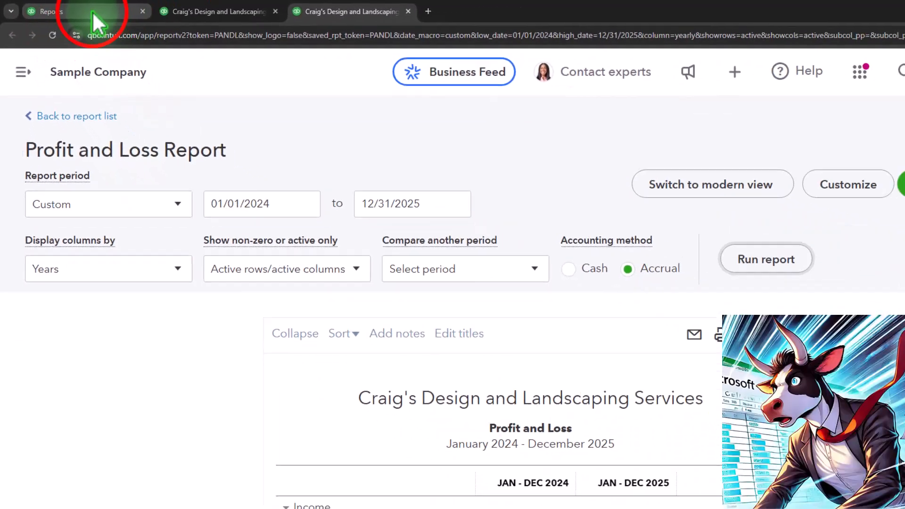
- Return to the report list and view the forms available for creating a new transaction
left_click(119, 19)
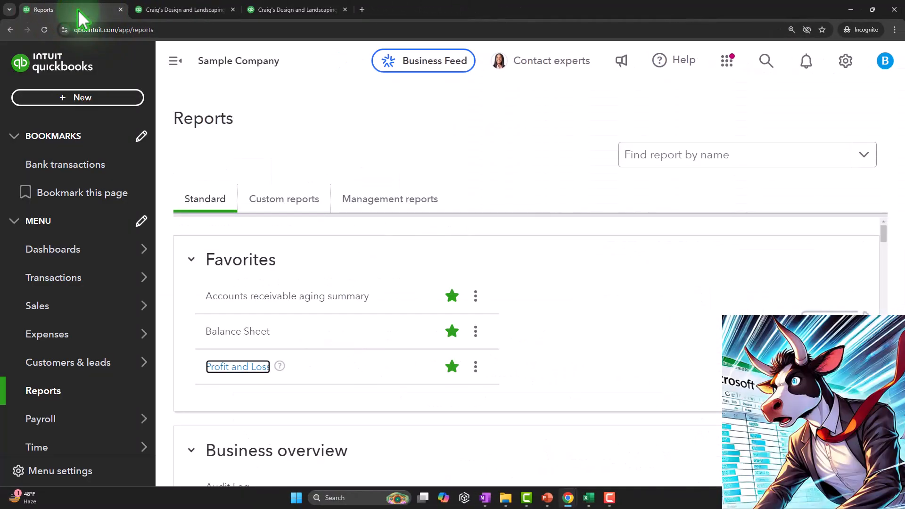
left_click(78, 97)
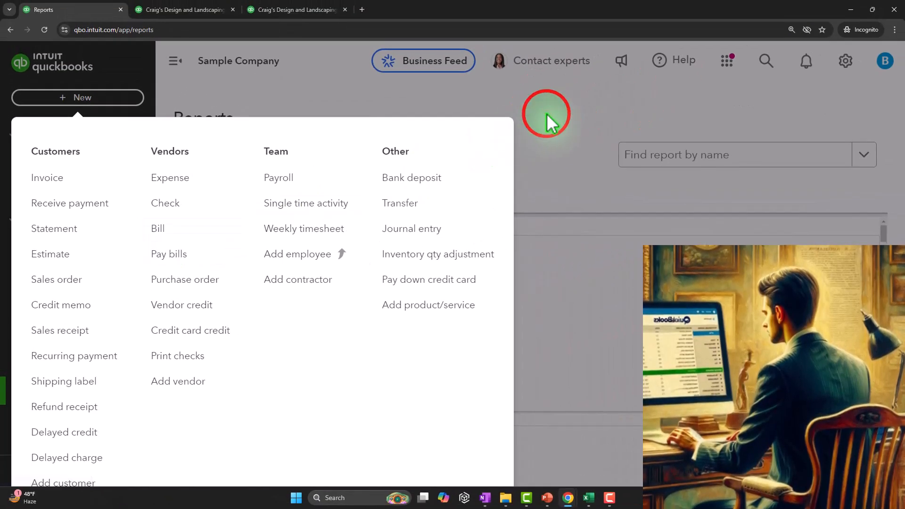
left_click(712, 43)
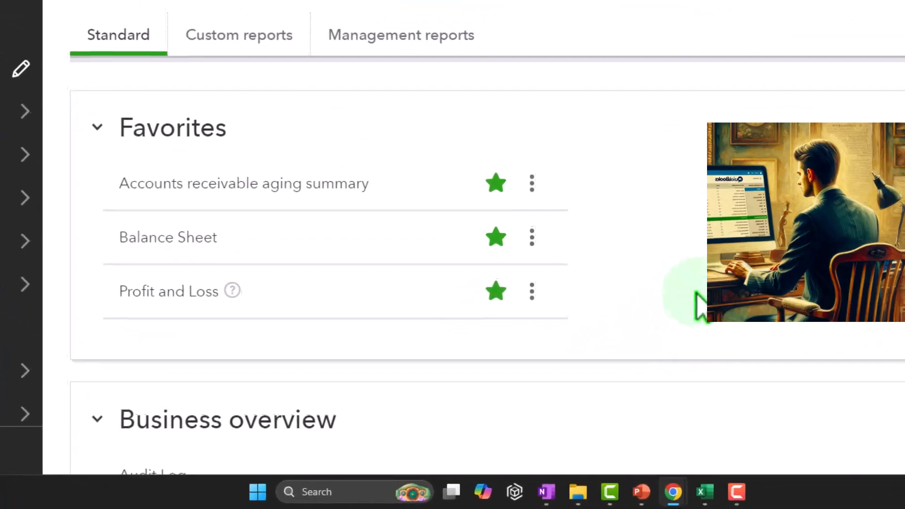
- Switch to the Excel worksheet and link cell B4 of the prior-year check entry to the Cash account in E3
left_click(701, 492)
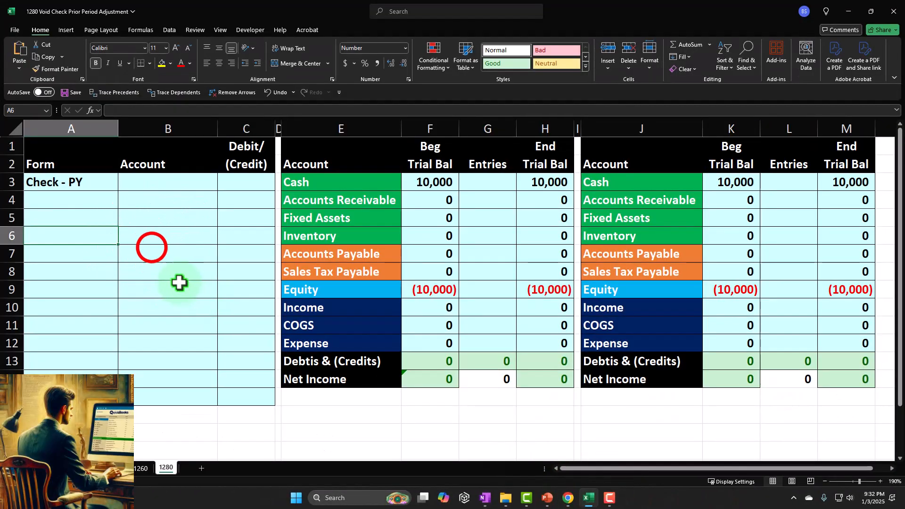
left_click(152, 248)
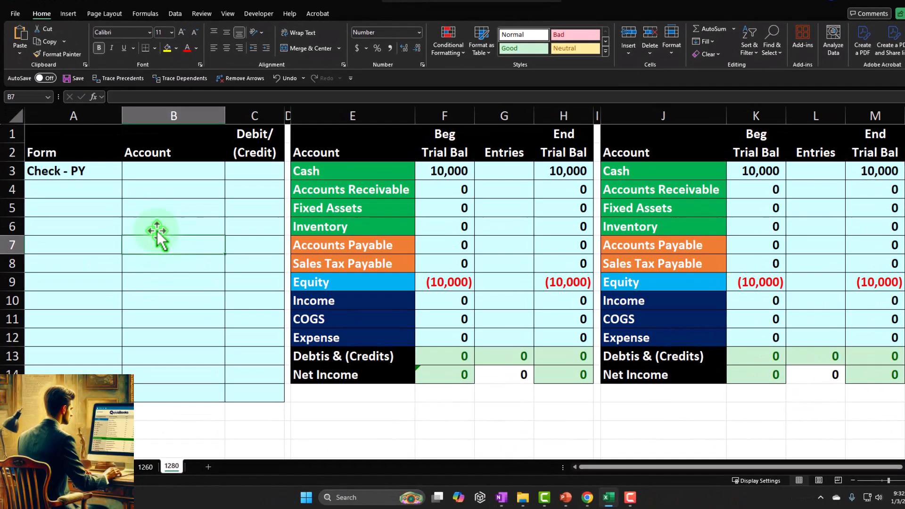
left_click(133, 171)
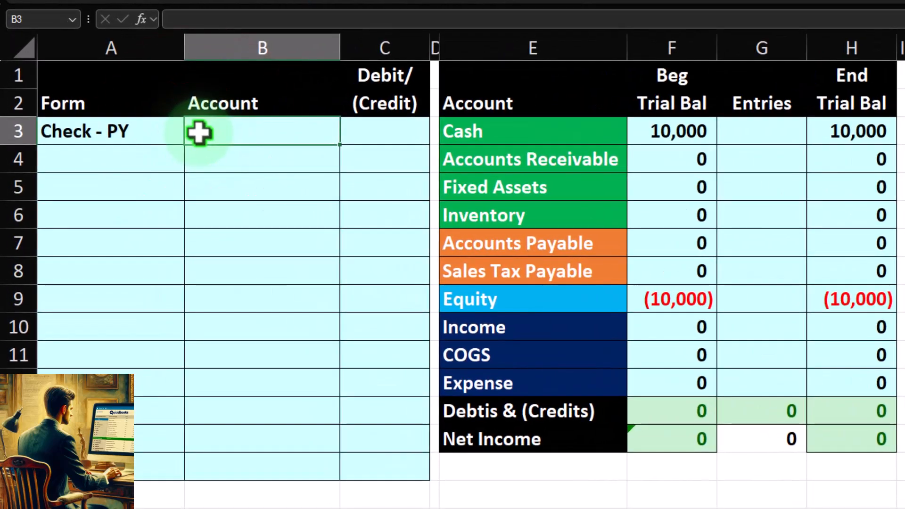
key("Down")
type("=")
key("Right")
key("Right")
key("Right")
key("Up")
key("Tab")
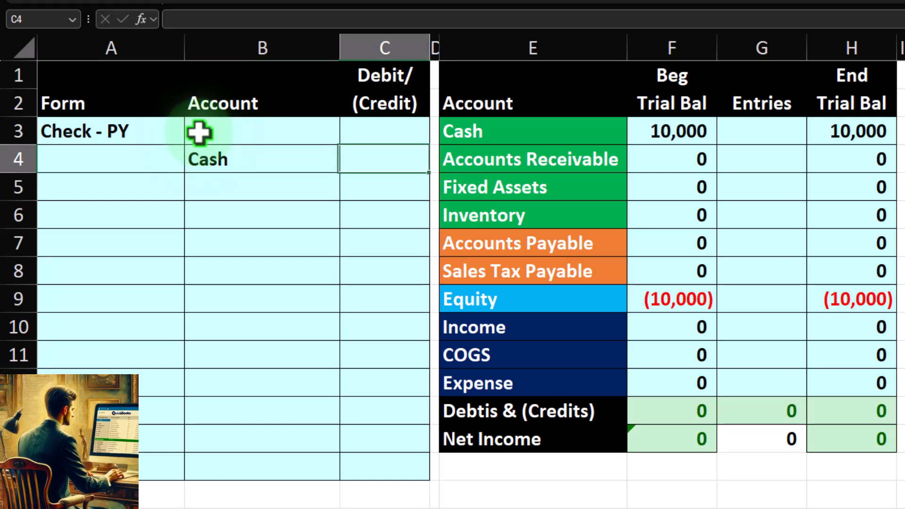
- Enter a debit of 150 in C3 and link its account in B3 to the Expense account in E12
key("Up")
type("150")
key("Return")
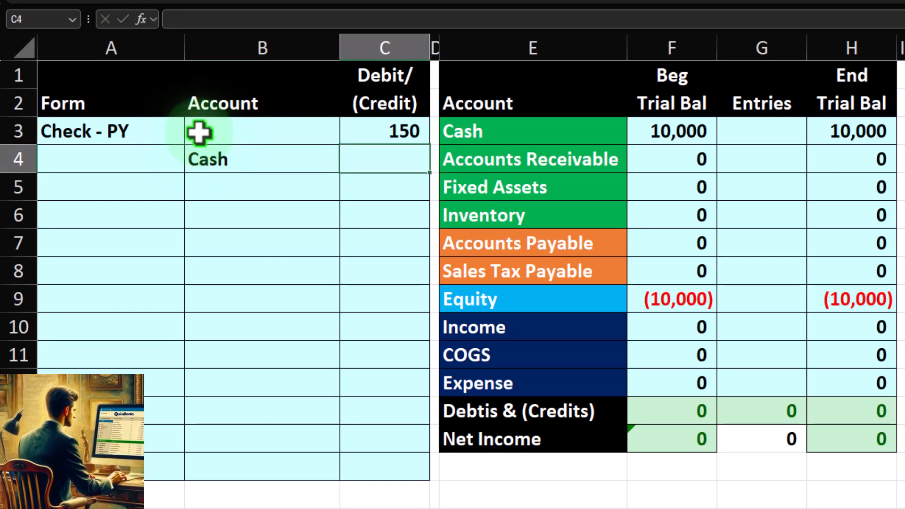
left_click(199, 132)
type("=")
key("Down")
key("Down")
key("Down")
key("Down")
key("Down")
key("Down")
key("Down")
key("Down")
key("Right")
key("Right")
key("Down")
key("Right")
key("Return")
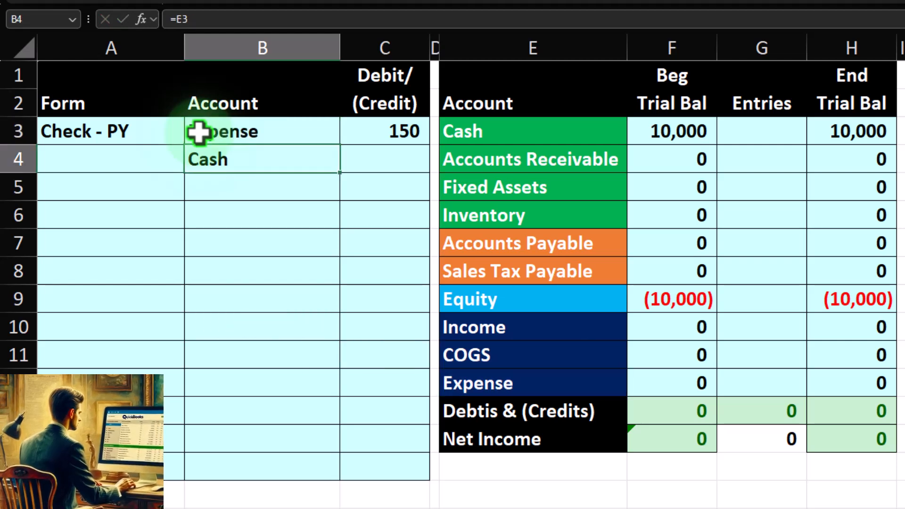
- Enter the Cash credit in C4 as the negative of the debit in C3
key("Right")
type("-")
key("Up")
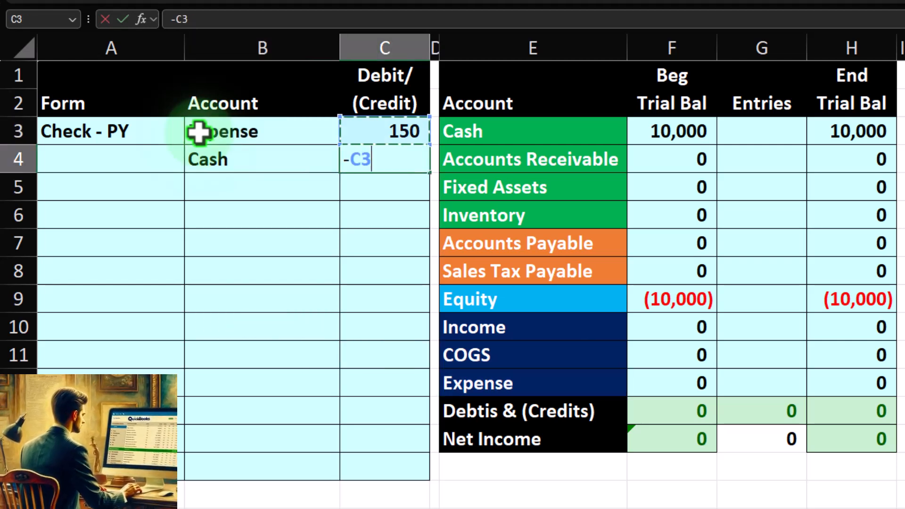
key("Return")
- Post the Cash credit from C4 to the Cash row of the first trial balance's Entries column, in G3
key("Right")
key("Right")
key("Right")
key("Right")
key("Up")
key("Up")
type("+")
key("Left")
key("Left")
key("Left")
key("Left")
key("Down")
key("Return")
- Post the Expense debit from C3 to the Entries cell G12 and highlight the ending income, COGS and expense balances in H10:H12
key("Down")
key("Down")
key("Down")
key("Down")
key("Down")
key("Down")
key("Down")
key("Down")
type("+")
key("Left")
key("Left")
key("Left")
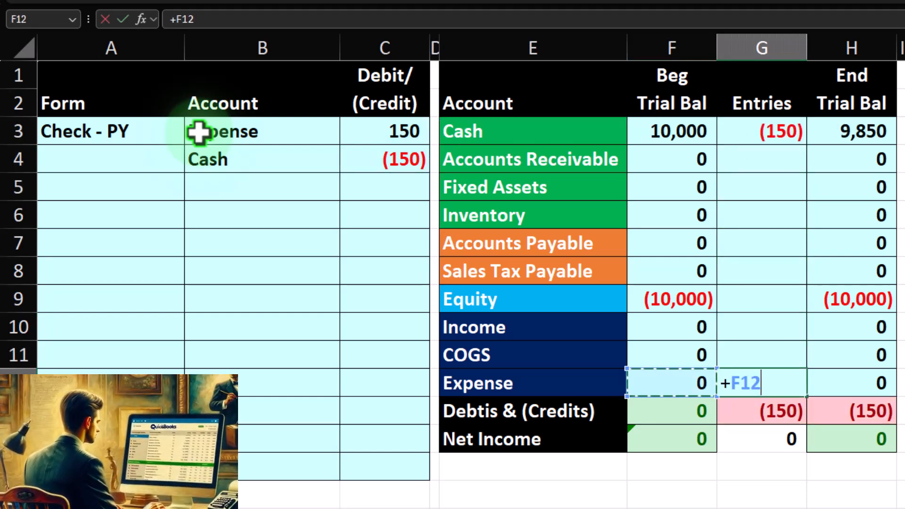
key("Up")
key("Up")
key("Up")
key("Up")
key("Up")
key("Up")
key("Up")
key("Up")
key("Left")
key("Up")
key("Return")
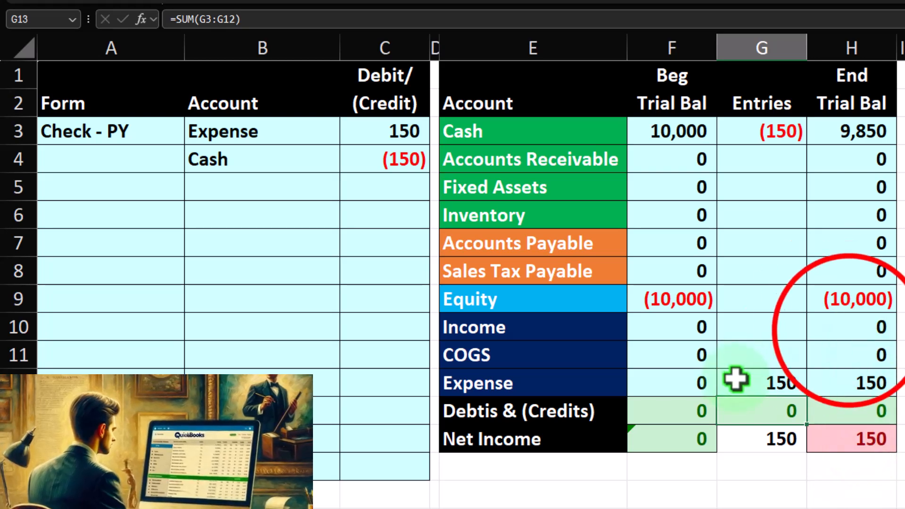
left_click_drag(848, 329, 859, 389)
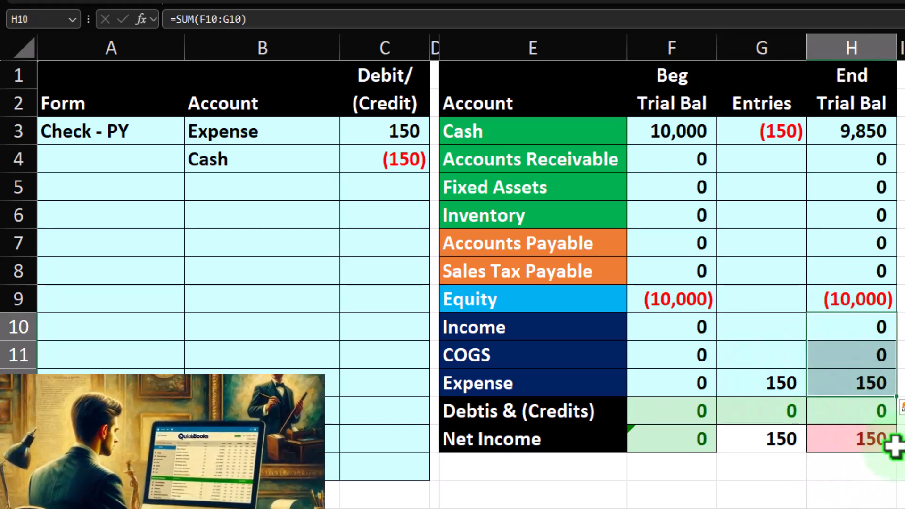
- Examine the ending Equity through Expense balances in H9:H12 and the formula carrying them into beginning Equity in K9
left_click(842, 385)
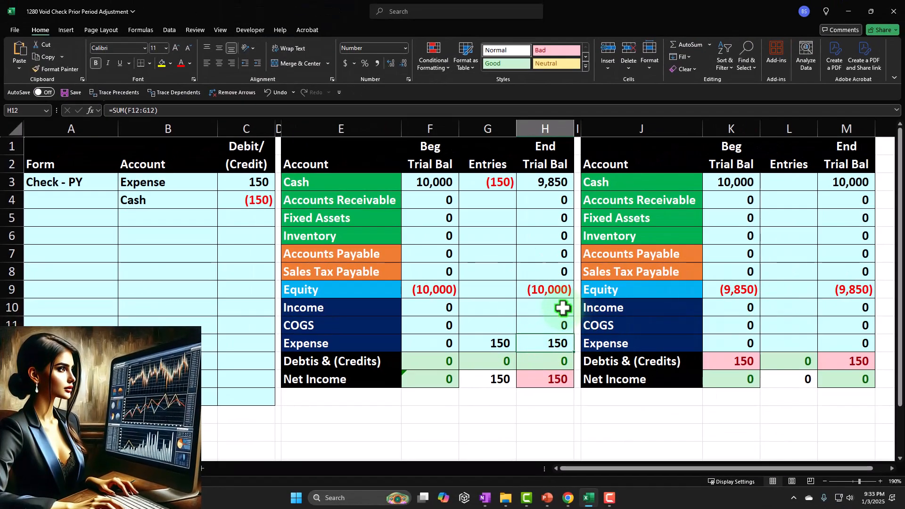
left_click_drag(563, 307, 558, 334)
left_click_drag(549, 290, 552, 343)
double_click(747, 293)
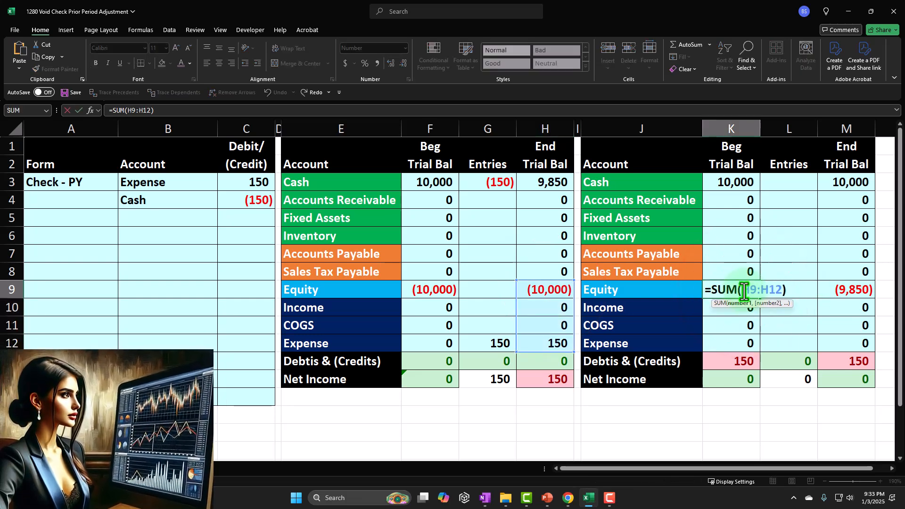
key("Return")
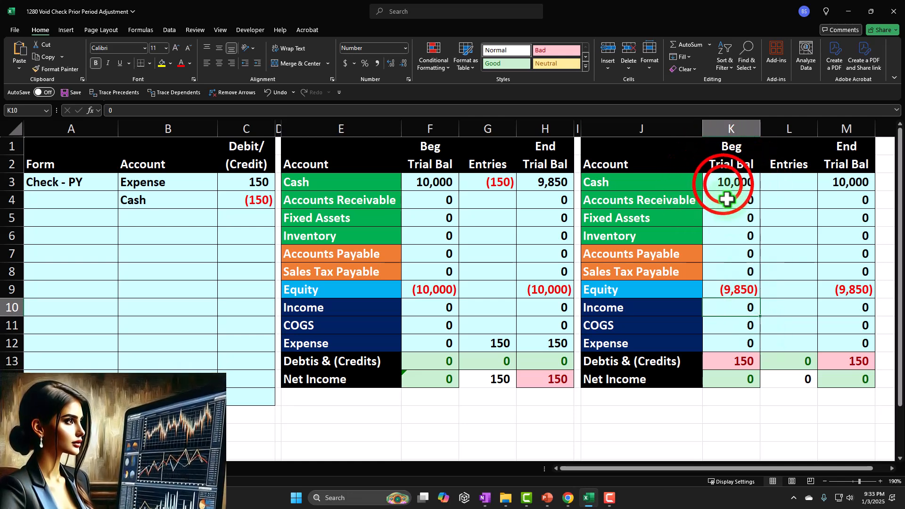
- Link the second trial balance's beginning Cash in K3 to the first trial balance's ending Cash in H3
double_click(721, 182)
key("Return")
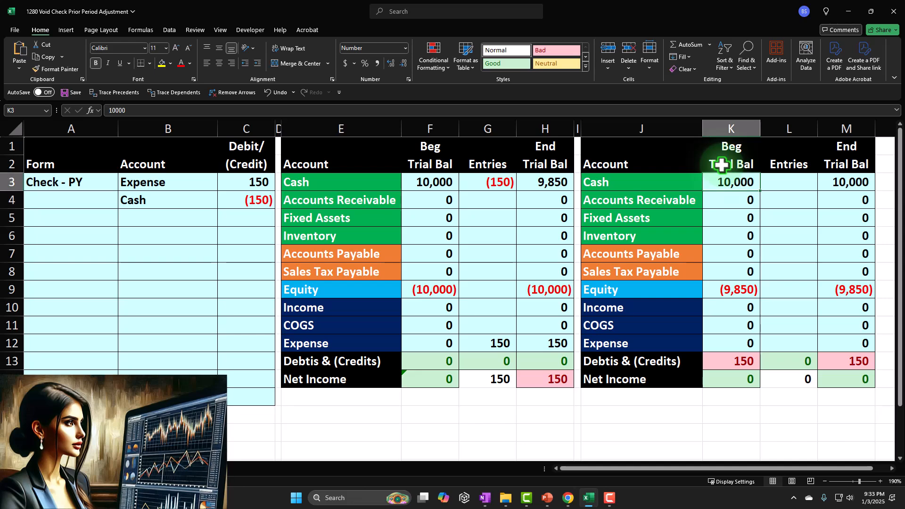
type("+h3")
key("Return")
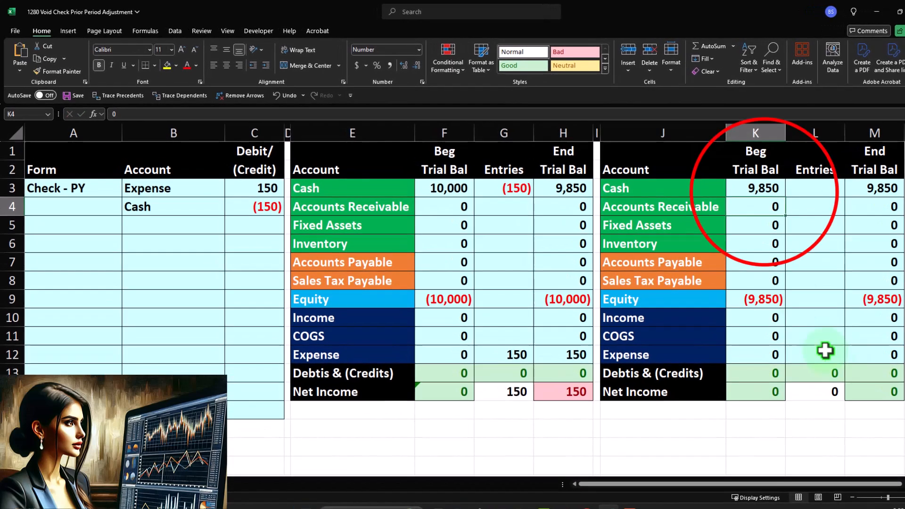
left_click_drag(763, 188, 758, 356)
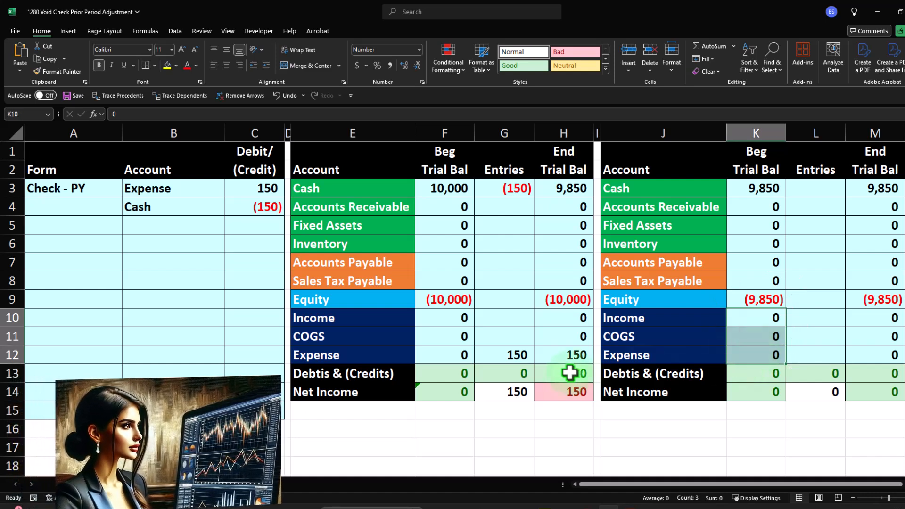
- Label a second journal entry "Void" in A6
left_click(89, 238)
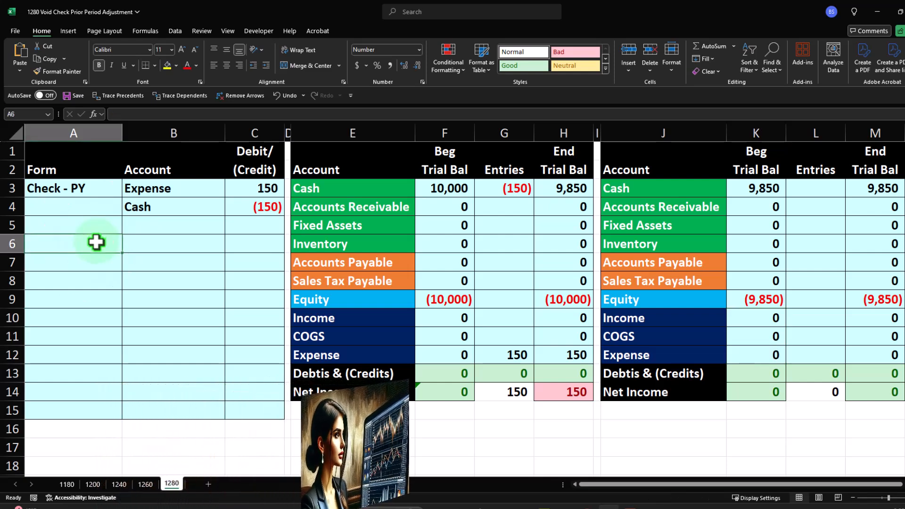
type("V")
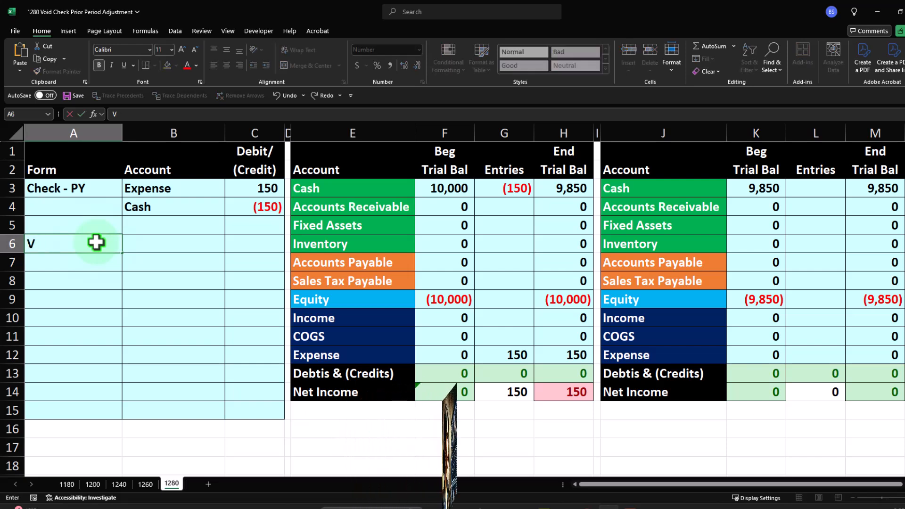
key("BackSpace")
type("Vo")
key("BackSpace")
key("BackSpace")
type("Void")
key("Tab")
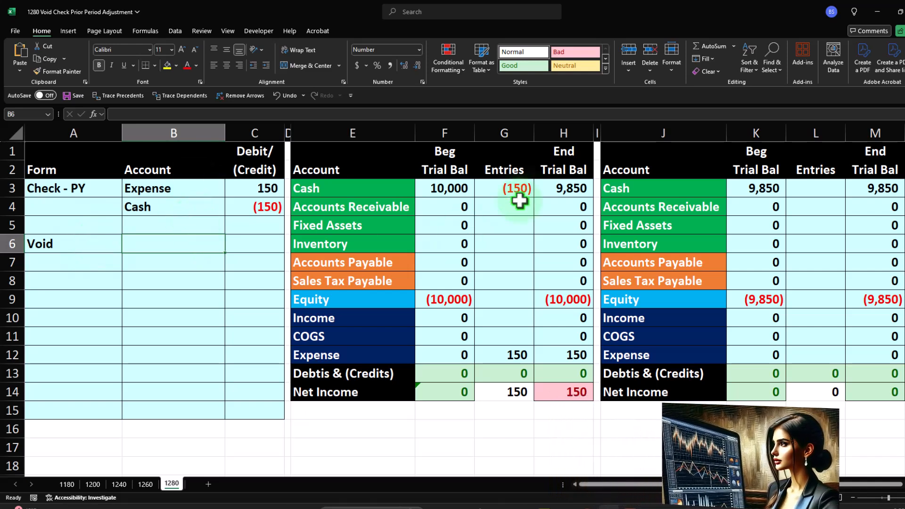
- Link the Void entry's accounts to the original check's accounts, with Expense in B6 and Cash in B7
type("+B4")
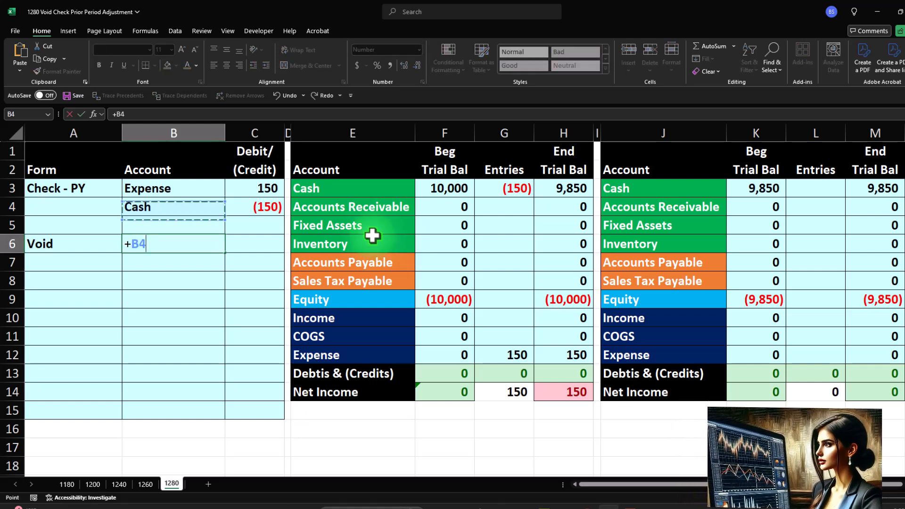
key("Up")
key("Return")
key("Left")
type("+")
key("Up")
key("Up")
key("Down")
key("Escape")
key("Right")
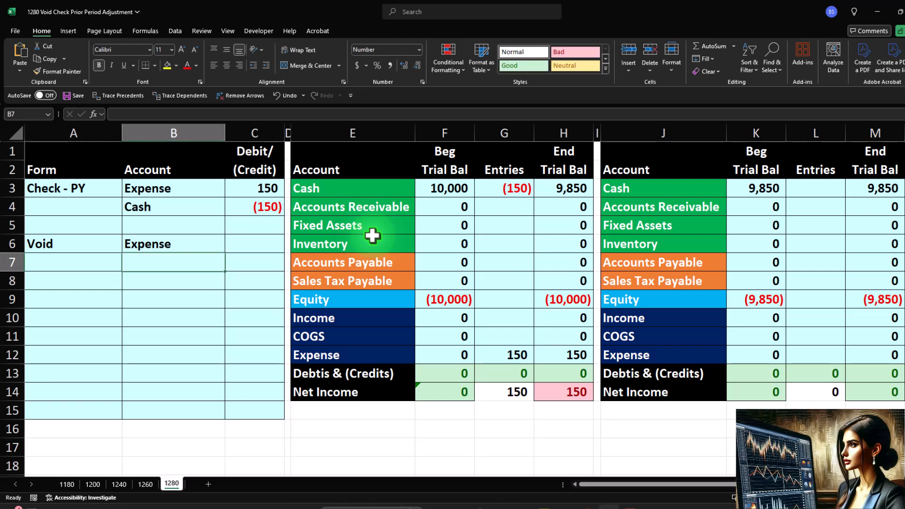
type("+")
key("Up")
key("Return")
- Enter the Void entry's reversing amounts by reference to the original check, with -150 for Expense in C6 and 150 for Cash in C7
key("Right")
key("Up")
key("Up")
type("-")
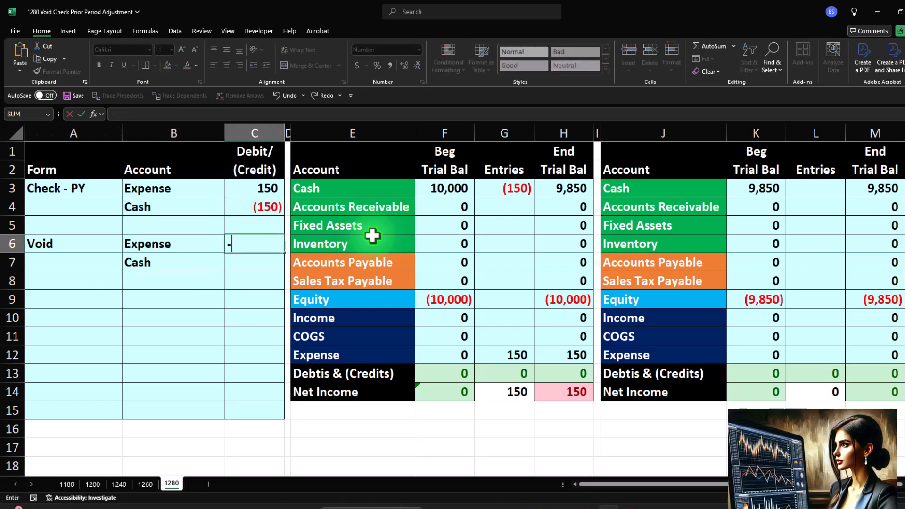
key("Return")
type("+")
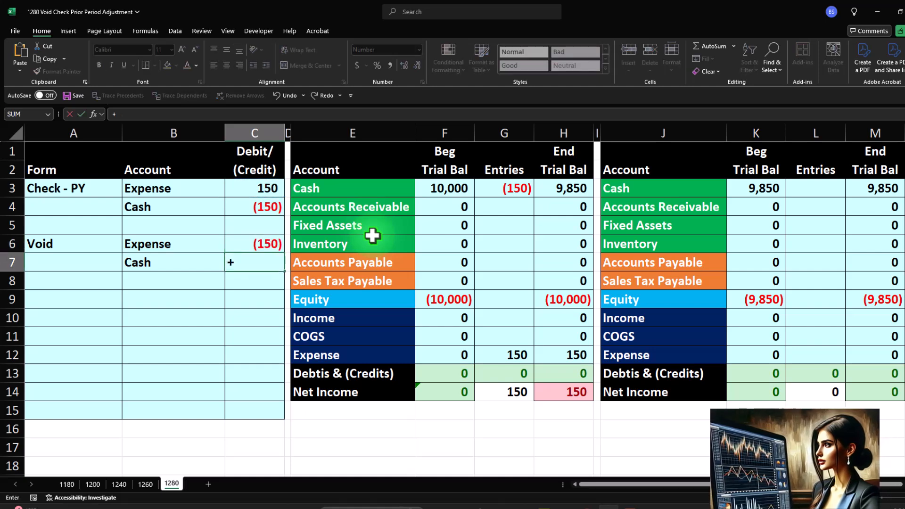
key("Up")
key("Up")
key("Up")
key("Return")
- Add the Void entry's Expense credit from C6 to the first trial balance's Expense posting in G12
left_click(513, 356)
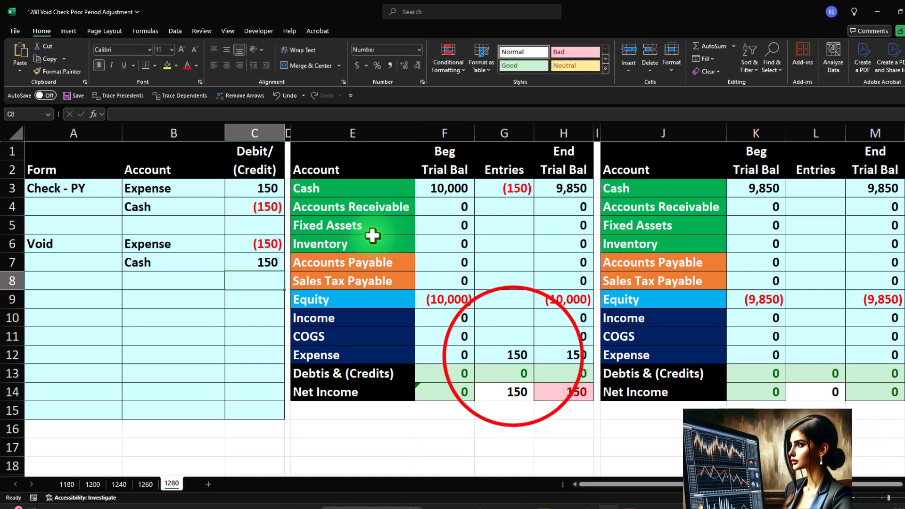
double_click(514, 356)
type("+")
left_click(246, 241)
key("Return")
- Add the Void entry's Cash debit from C7 to the first trial balance's Cash posting in G3
left_click(490, 188)
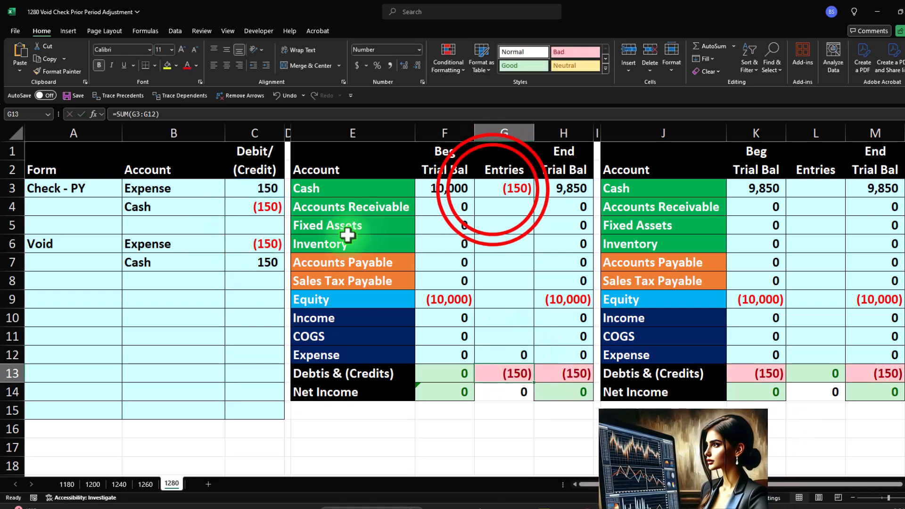
double_click(499, 188)
type("+")
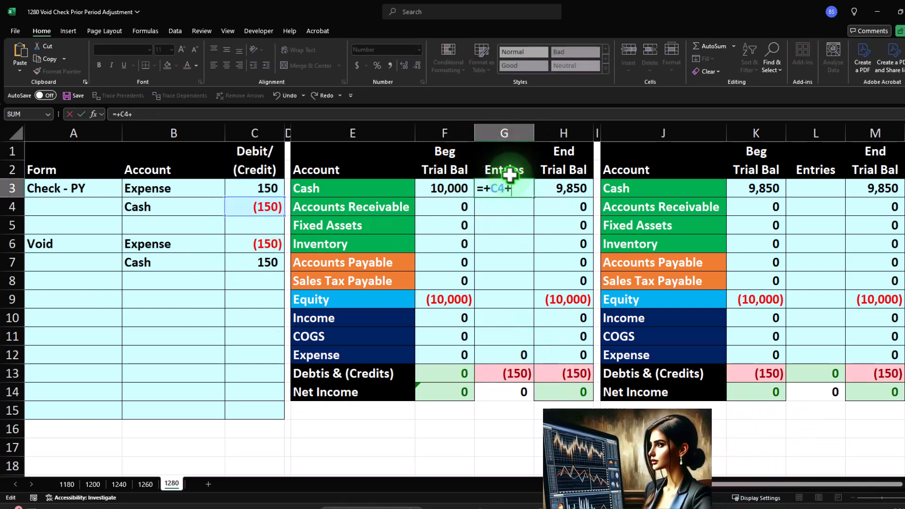
left_click(265, 262)
key("Return")
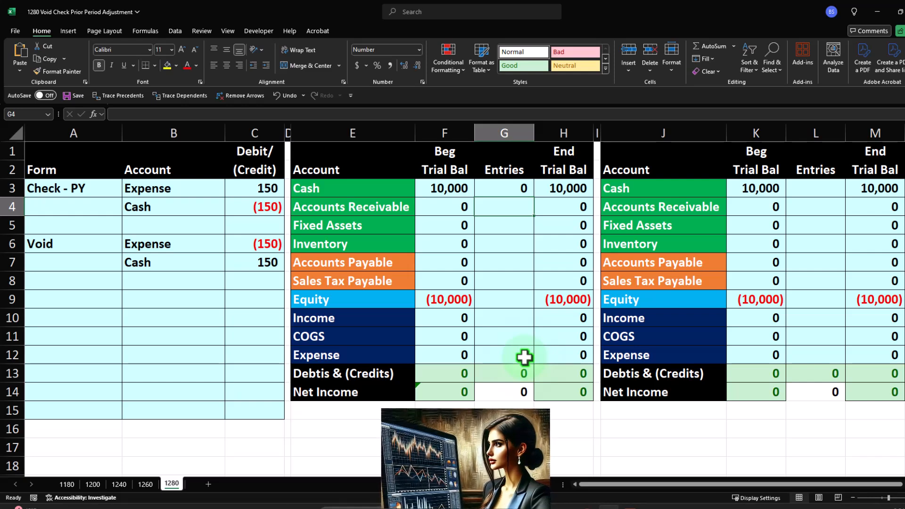
- Check the ending balances in H10:H13 and beginning Equity in K9, and undo the Void postings in G3 and G12
left_click_drag(564, 321, 564, 380)
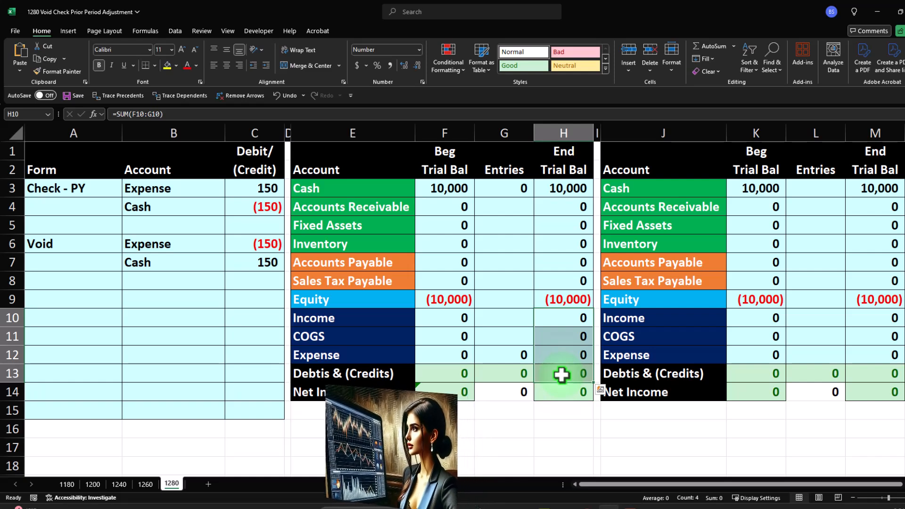
left_click(736, 294)
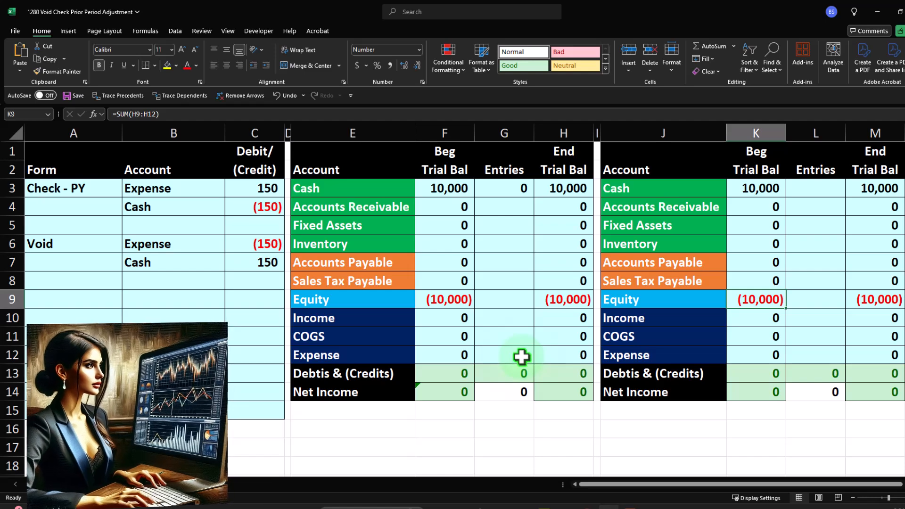
left_click(276, 98)
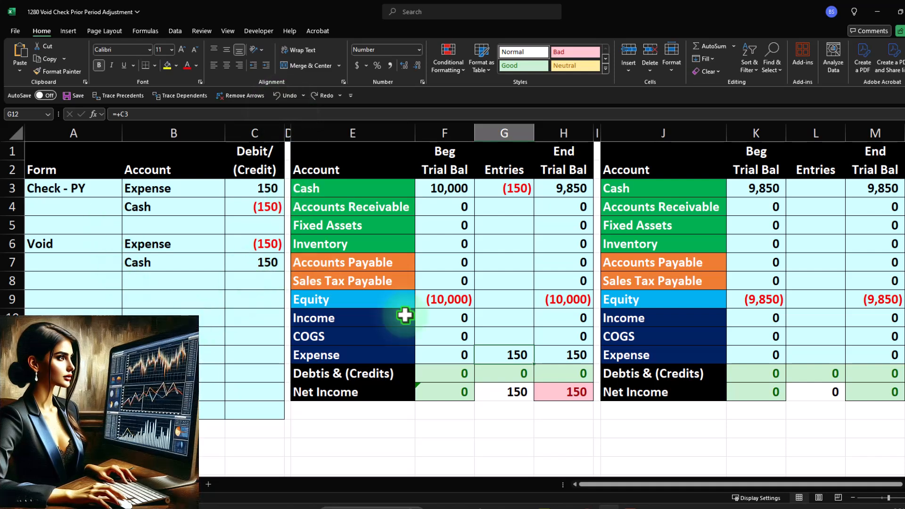
- Post the Void entry's Expense credit from C6 to the second trial balance's Expense Entries cell, L12
left_click(832, 311)
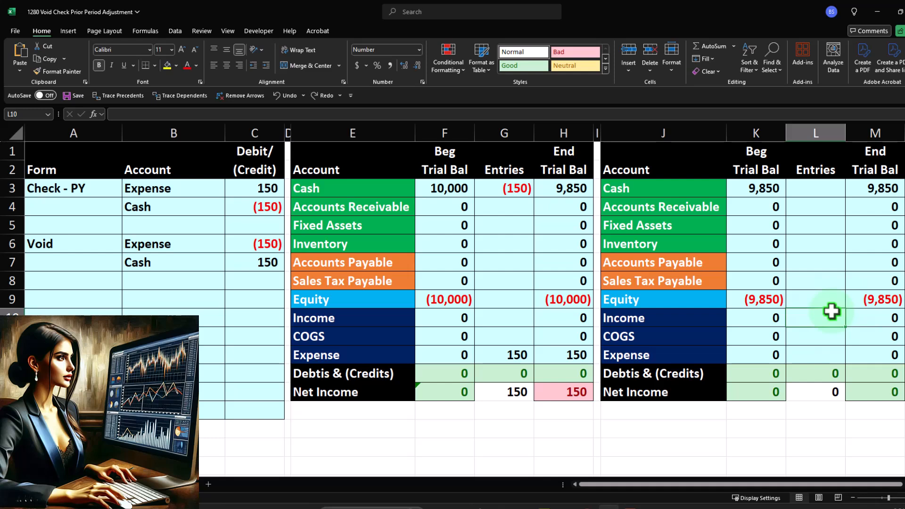
type("+")
key("Left")
key("Left")
key("Left")
key("Left")
key("Left")
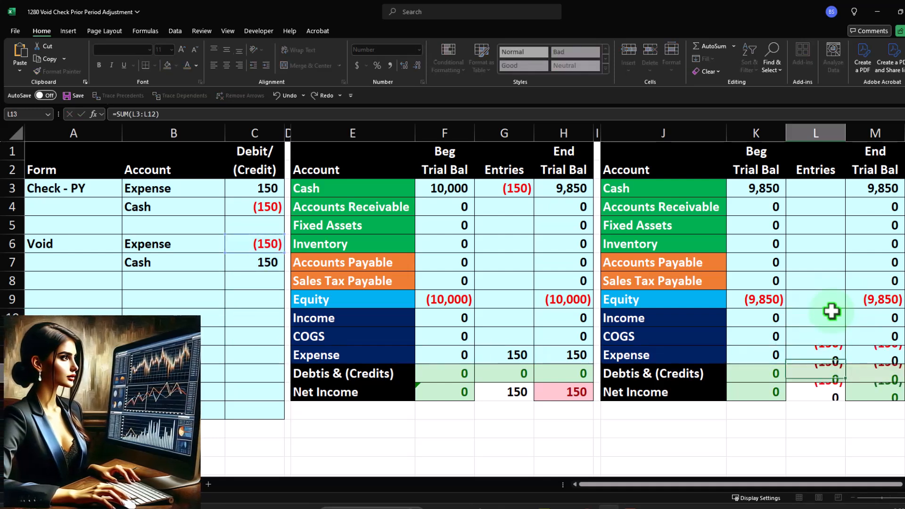
key("Return")
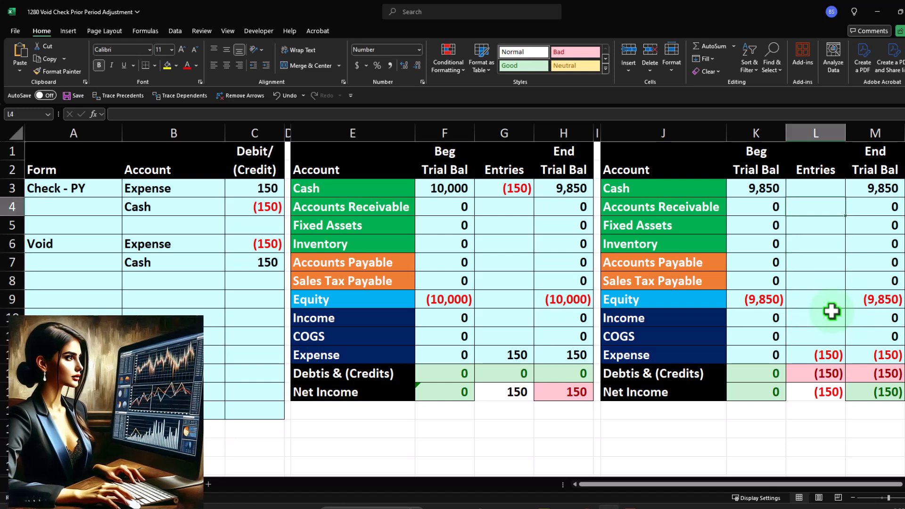
- Post the Void entry's Cash debit from C7 to the second trial balance's Cash Entries cell, L3
type("+")
key("Left")
key("Left")
key("Left")
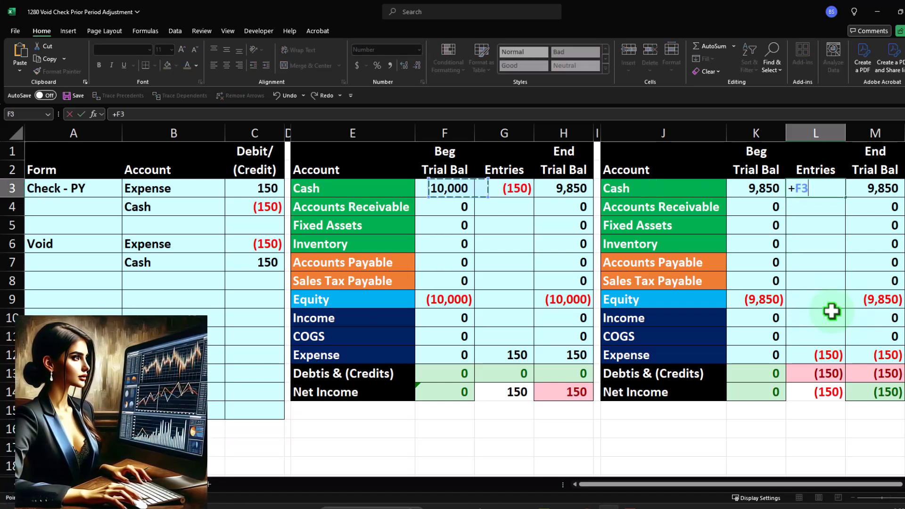
key("Return")
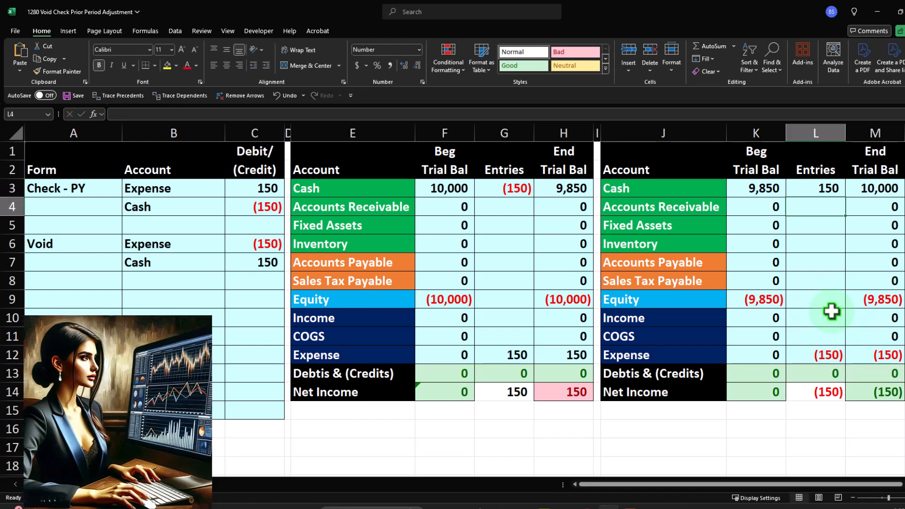
- Compare the current-period Expense cells M12 and L12 with prior net income in H14 and the equity roll-forward from H9:H12 to K9
left_click(874, 356)
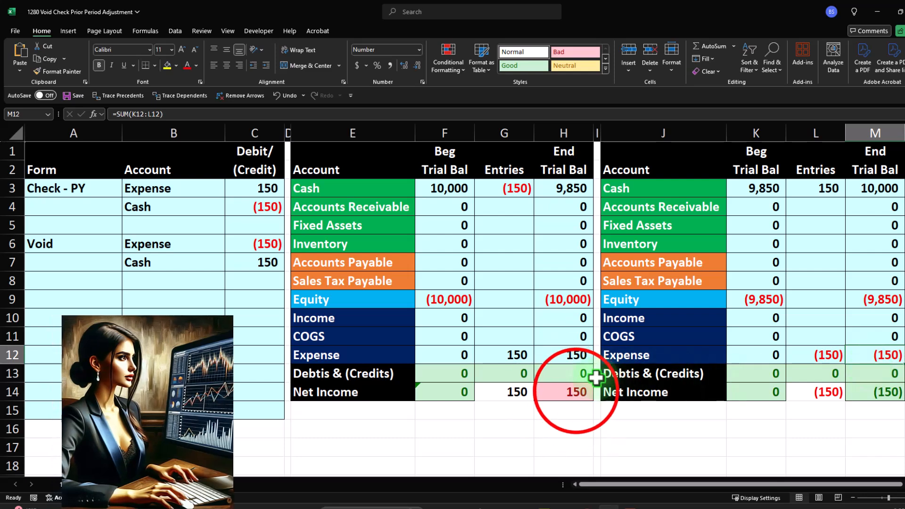
left_click(576, 391)
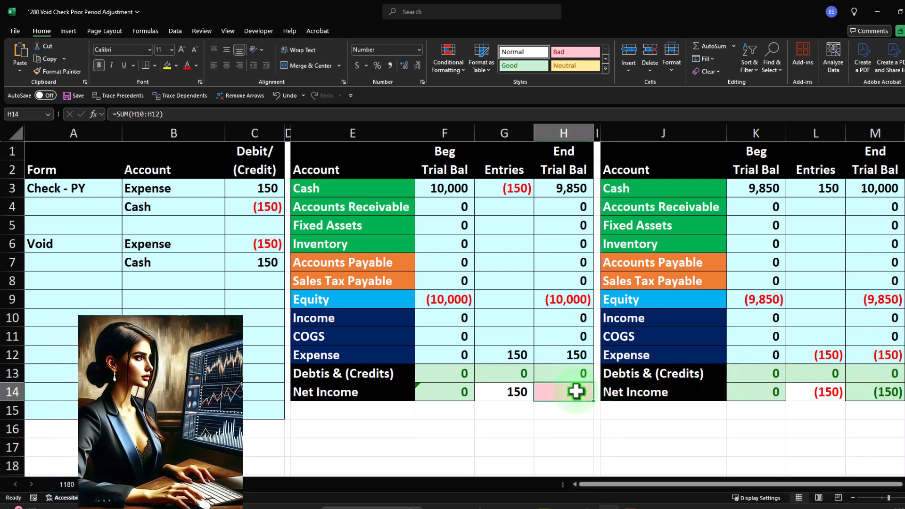
left_click(753, 297)
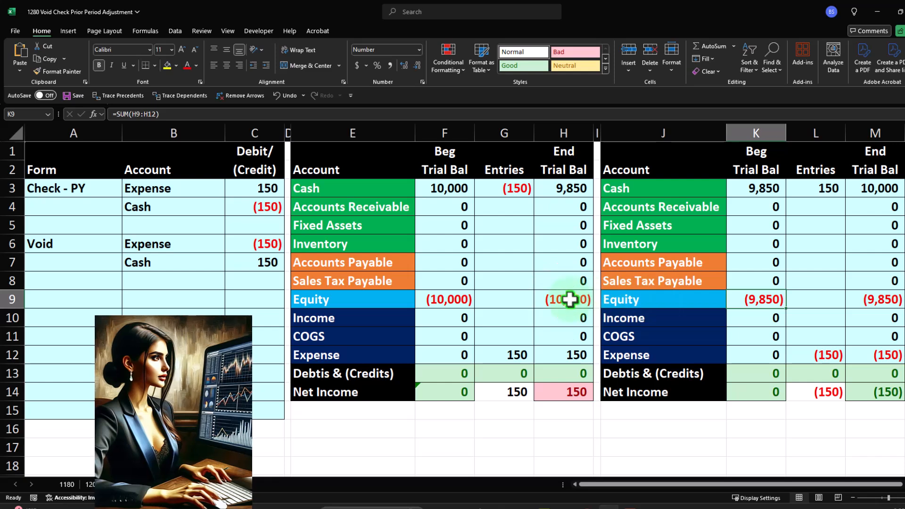
left_click_drag(569, 299, 564, 353)
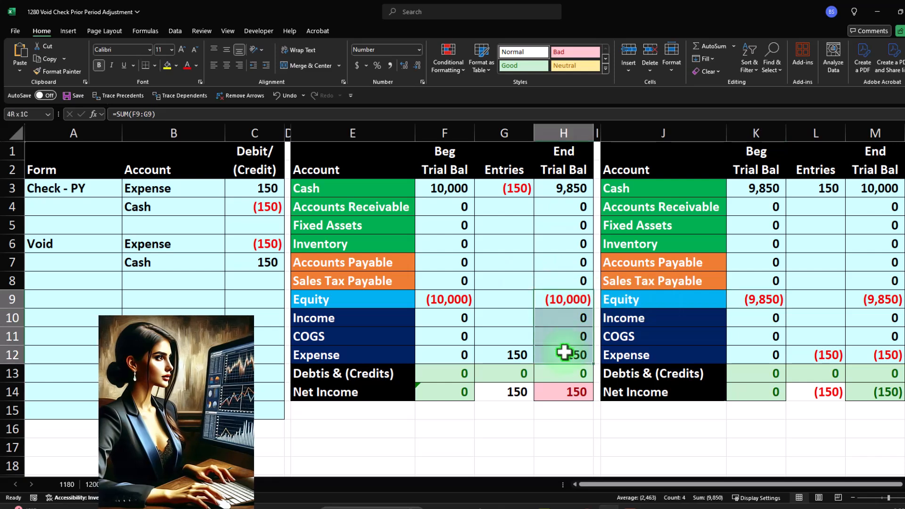
left_click(756, 300)
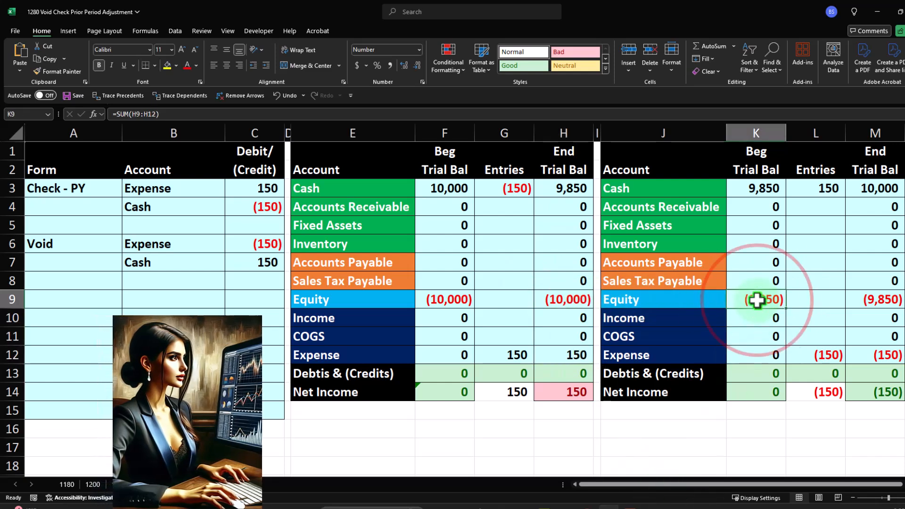
left_click(824, 357)
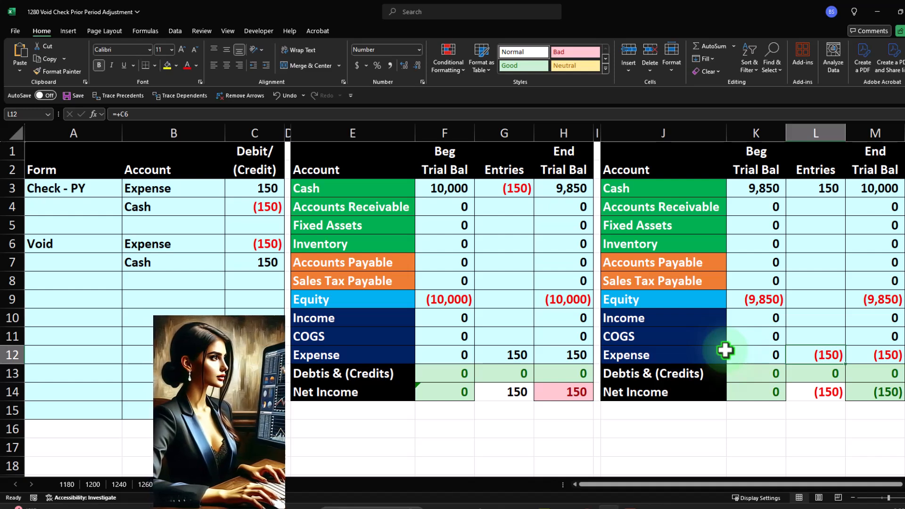
- Clear the Void journal entry from A6:C7 and leave only A6 selected
left_click(76, 249)
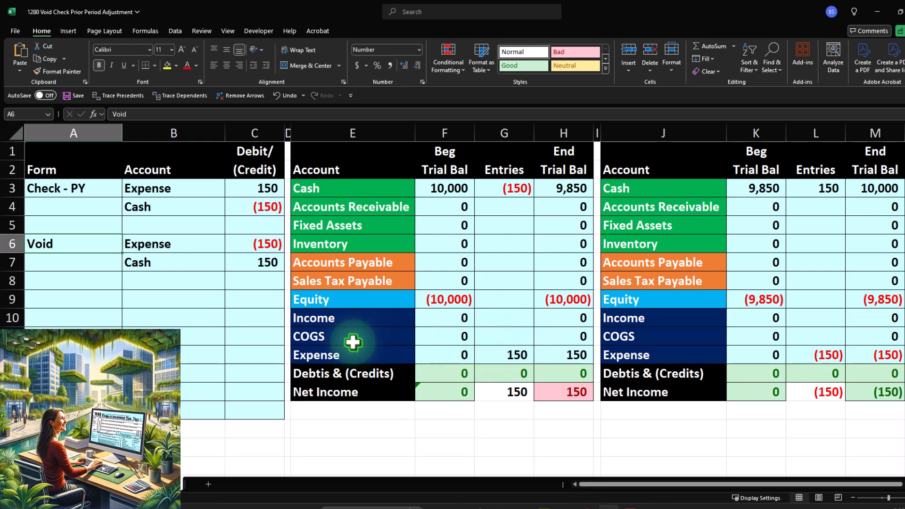
left_click_drag(75, 243, 233, 257)
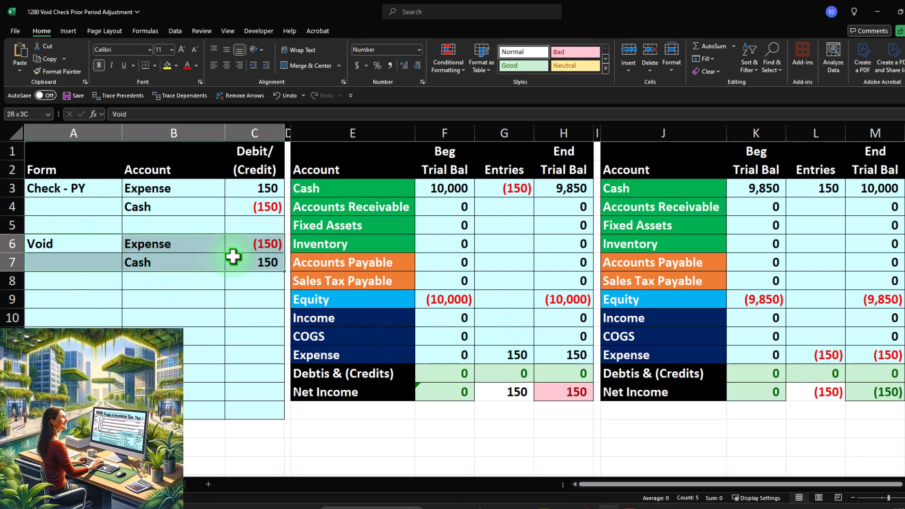
key("Delete")
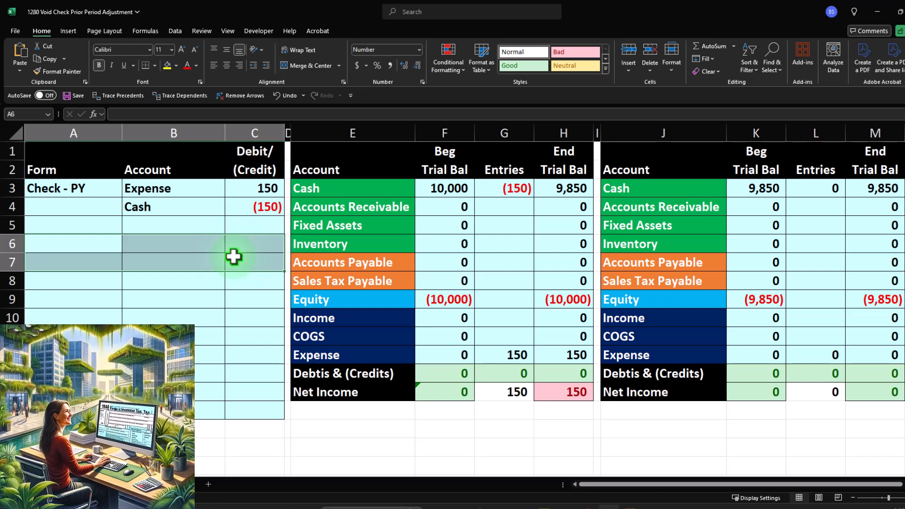
key("shift+BackSpace")
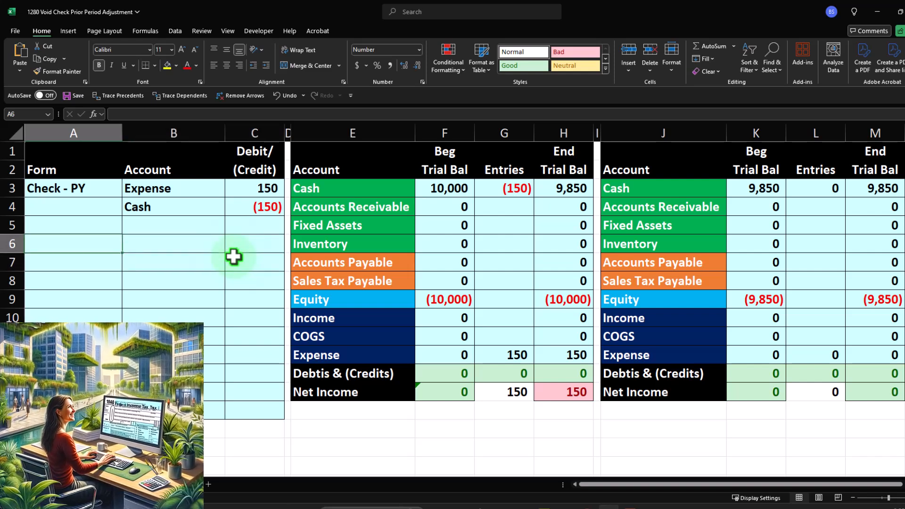
- Clear the second trial balance's Entries column for Cash through Expense, L3:L12
left_click_drag(834, 188, 809, 355)
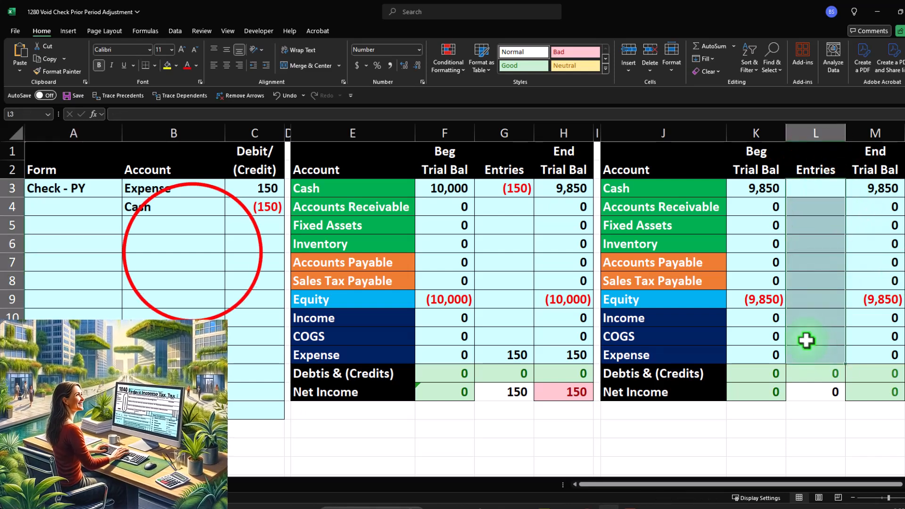
key("Delete")
left_click(192, 249)
- Label cell A6 in the Form column as "Journal entry"
left_click(57, 243)
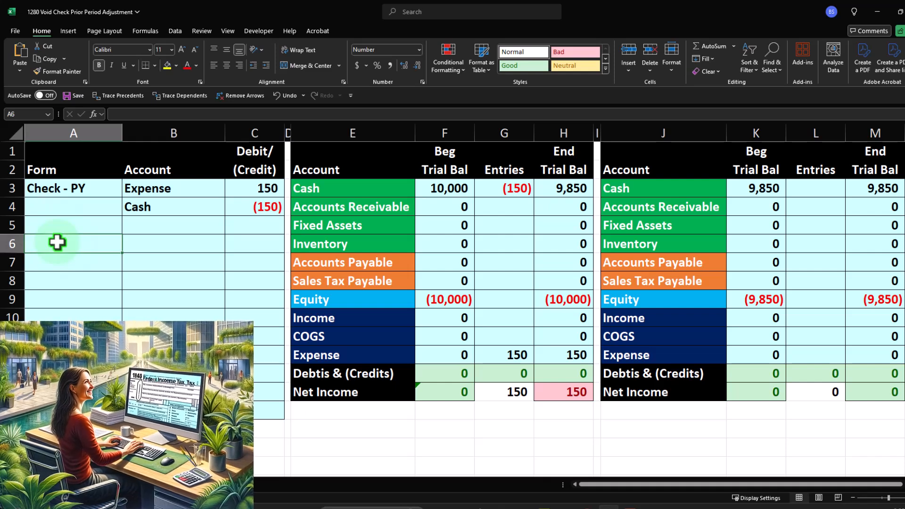
type("Jo")
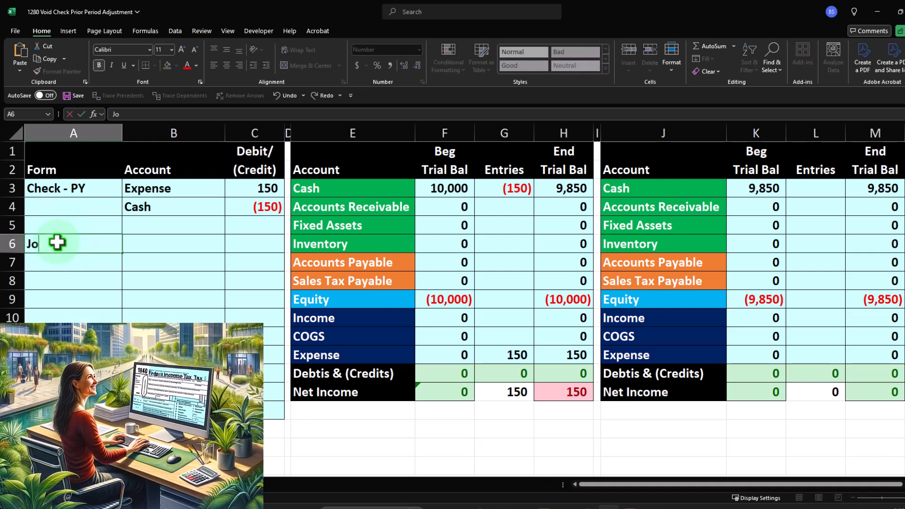
type("urnal entry")
key("Tab")
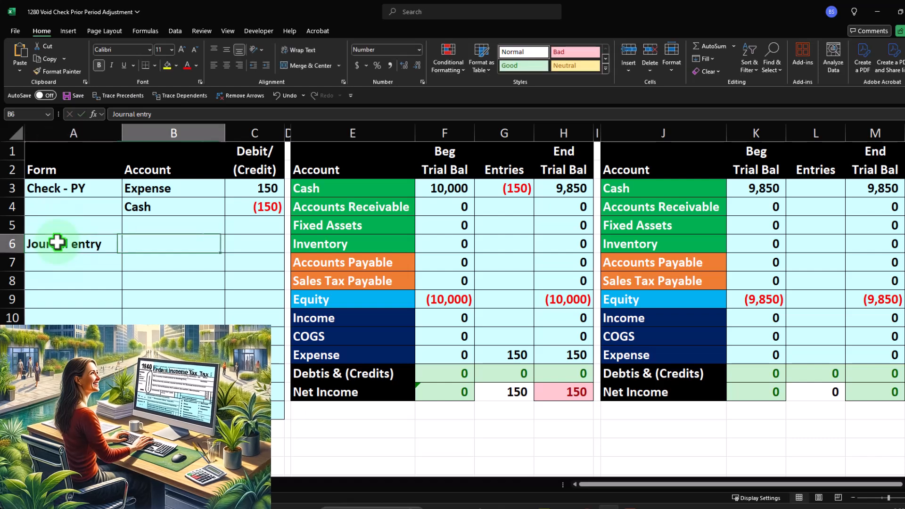
- Link the Journal entry's account cells to the check's accounts, B6 to Expense in B3 and B7 to Cash in B4
type("+")
key("Up")
key("Up")
key("Up")
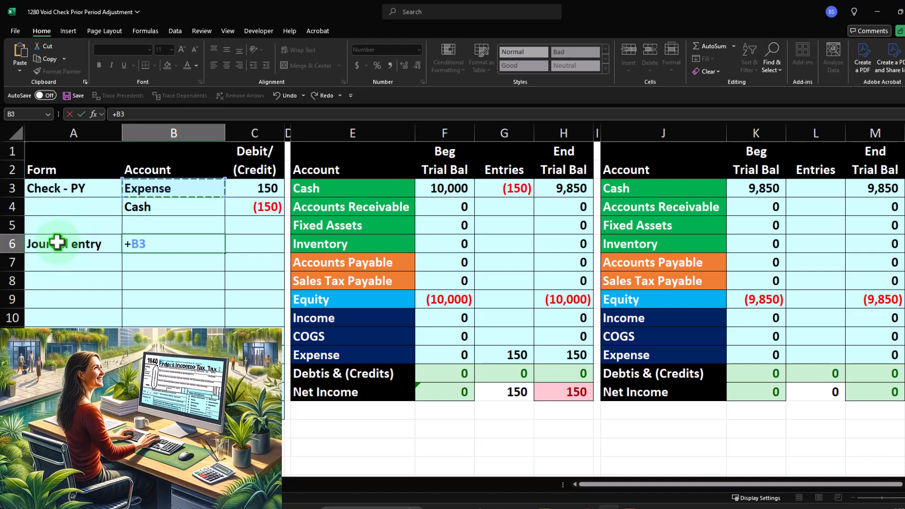
key("Return")
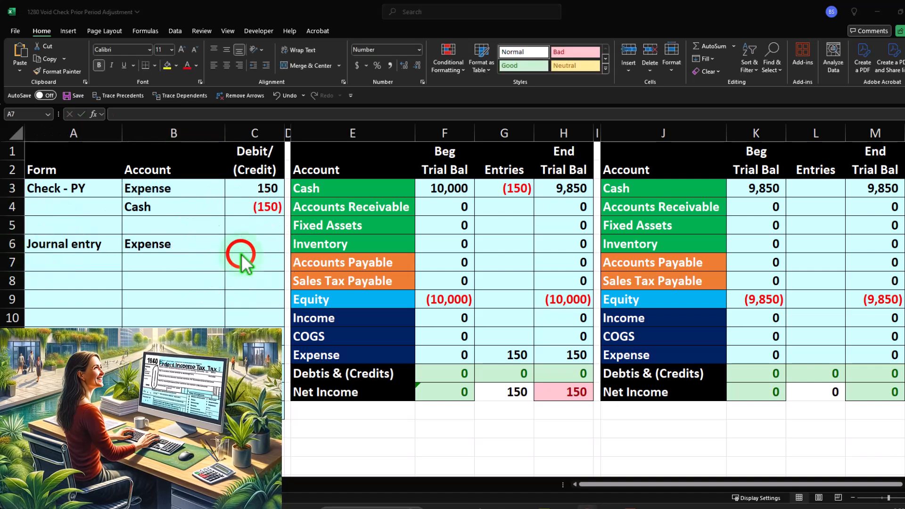
left_click(155, 265)
type("+B4")
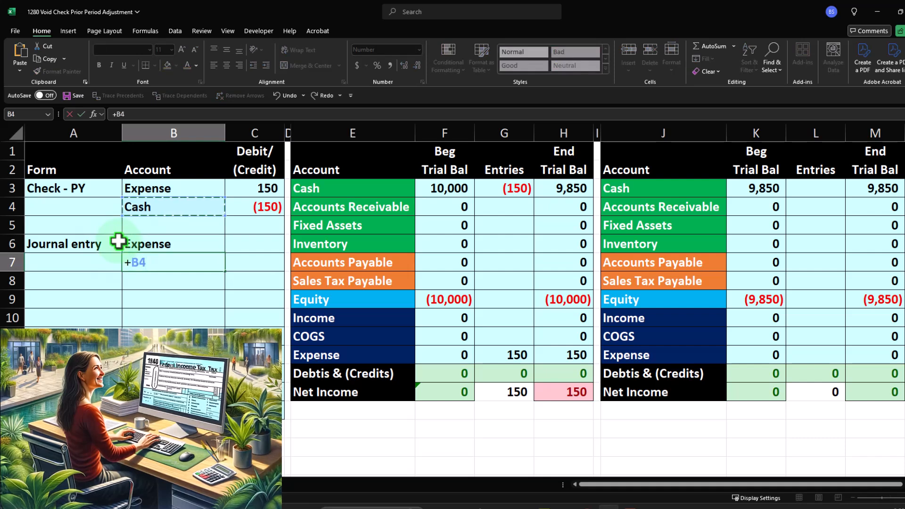
key("Tab")
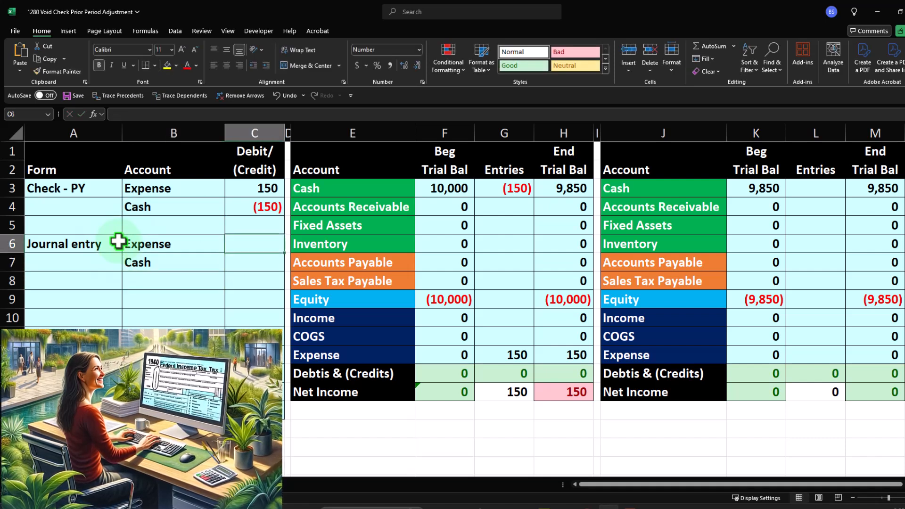
- Fill in the Journal entry's amounts by formula, 150 for Expense in C6 and (150) for Cash in C7
type("+")
key("Return")
type("+")
key("Right")
key("Right")
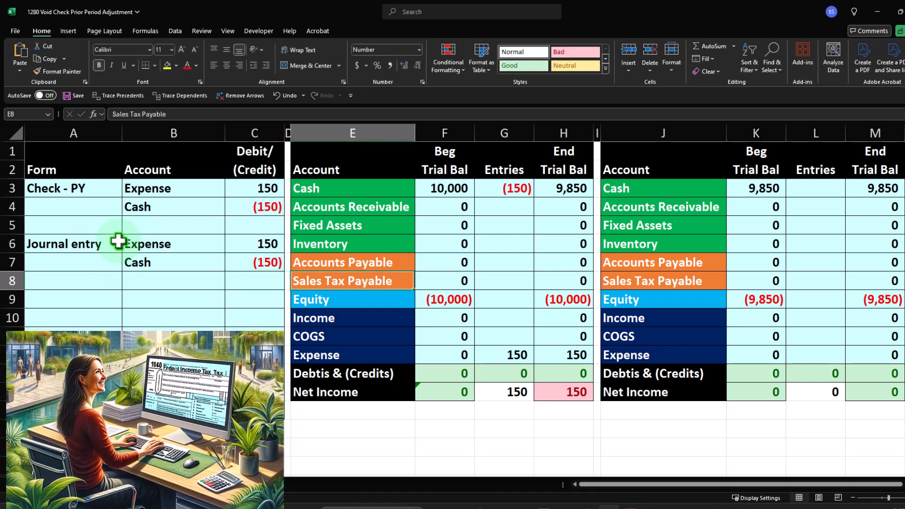
- Add the Journal entry's Cash amount C7 to the first trial balance's G3 formula and its Expense amount C6 to G12
double_click(527, 188)
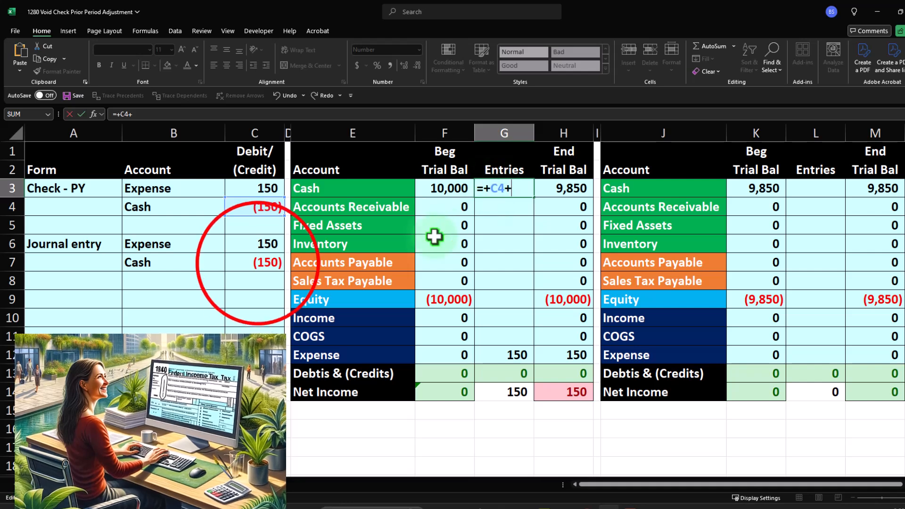
left_click(261, 262)
key("Return")
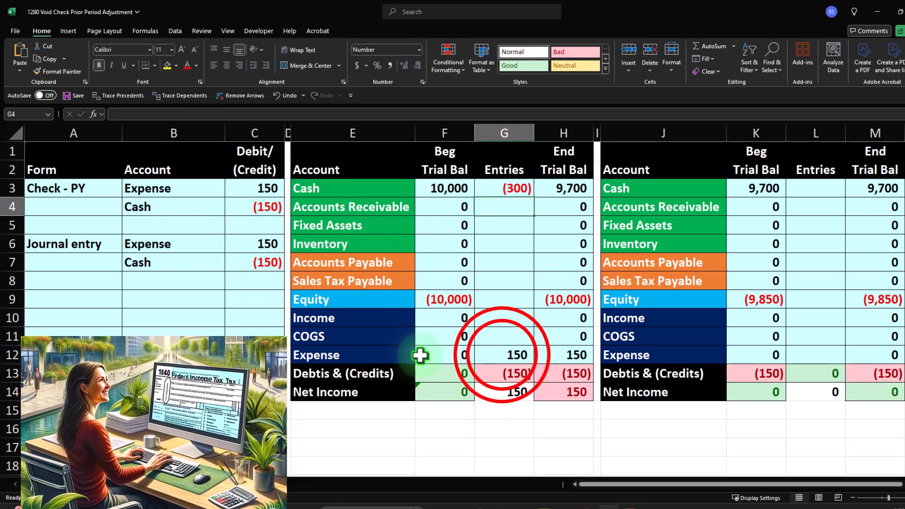
double_click(504, 355)
type("+")
left_click(252, 243)
key("Return")
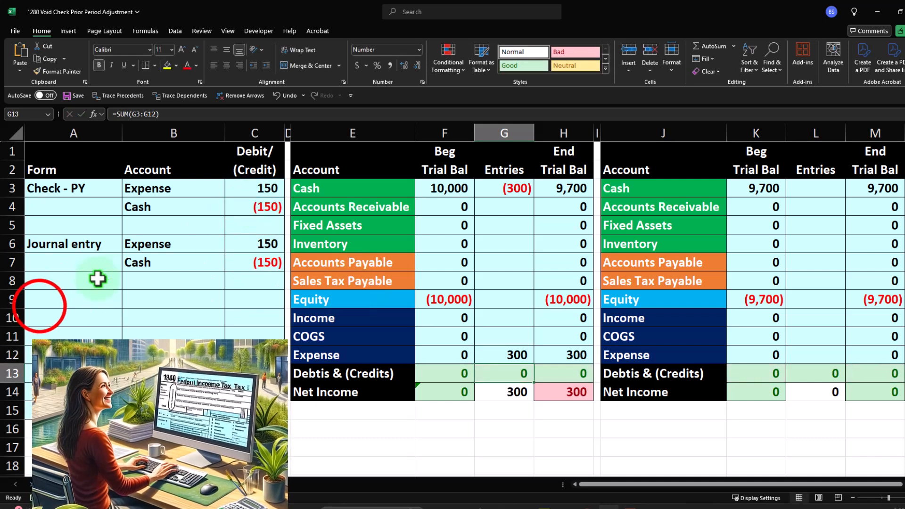
- Label A9 as "Void" and link its accounts, Expense in B9 and Cash in B10, to the Journal entry above
left_click(40, 307)
type("Void")
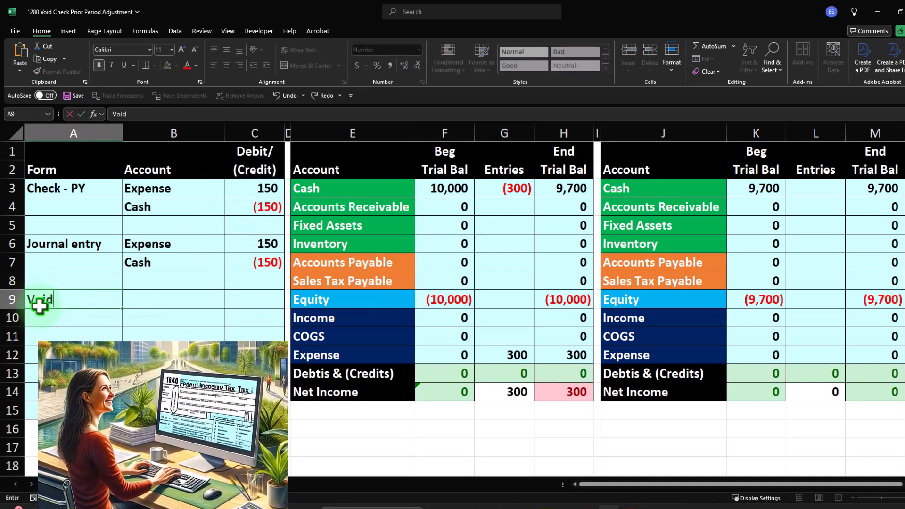
key("Tab")
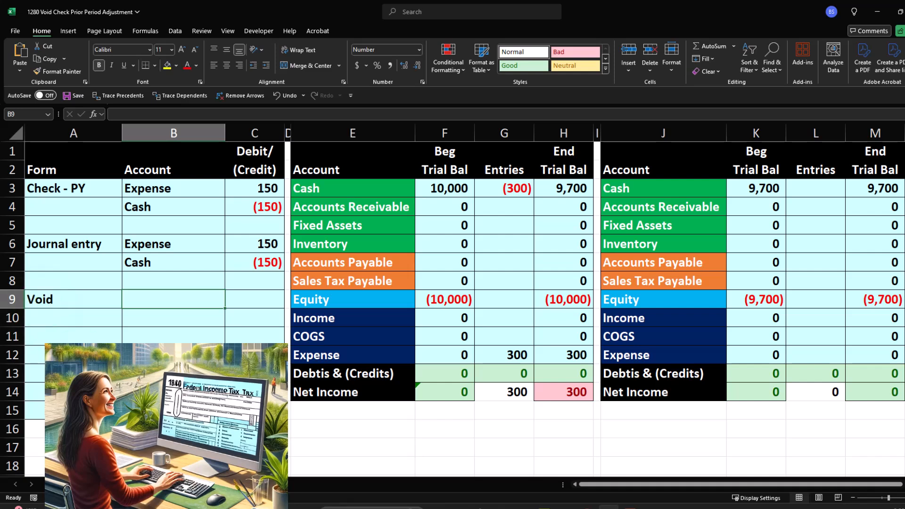
type("=")
key("Return")
type("+")
key("Right")
type("+")
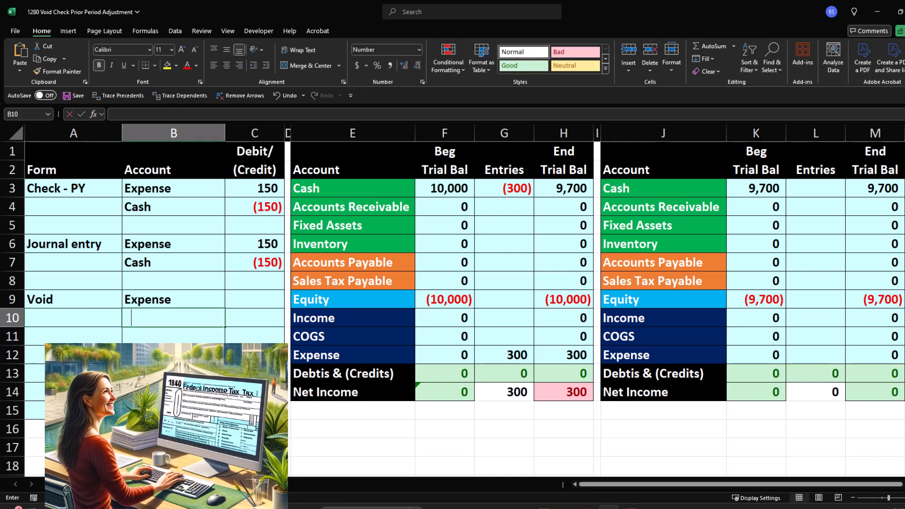
key("Up")
key("Up")
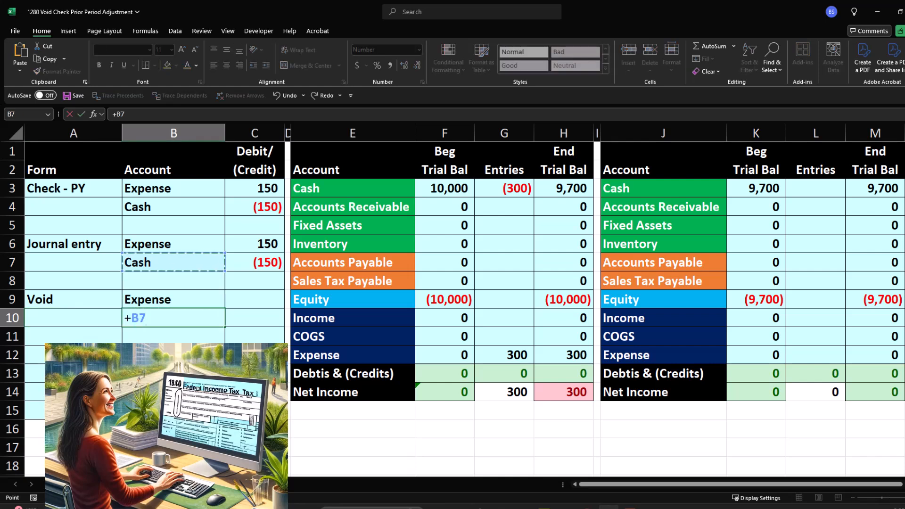
key("Return")
- Fill in the Void entry's reversing amounts by formula, -C6 for Expense in C9 and 150 for Cash in C10
key("Up")
key("Right")
key("Up")
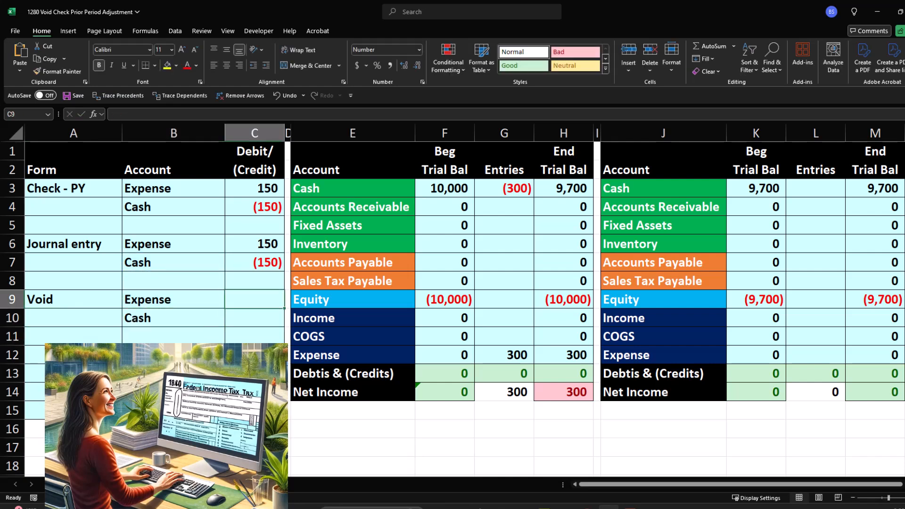
type("-C6")
key("Return")
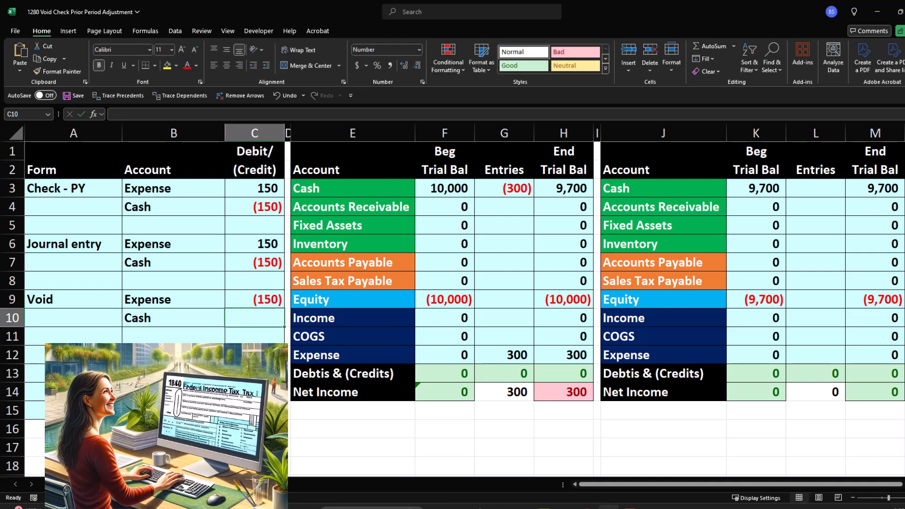
type("-C8")
key("Return")
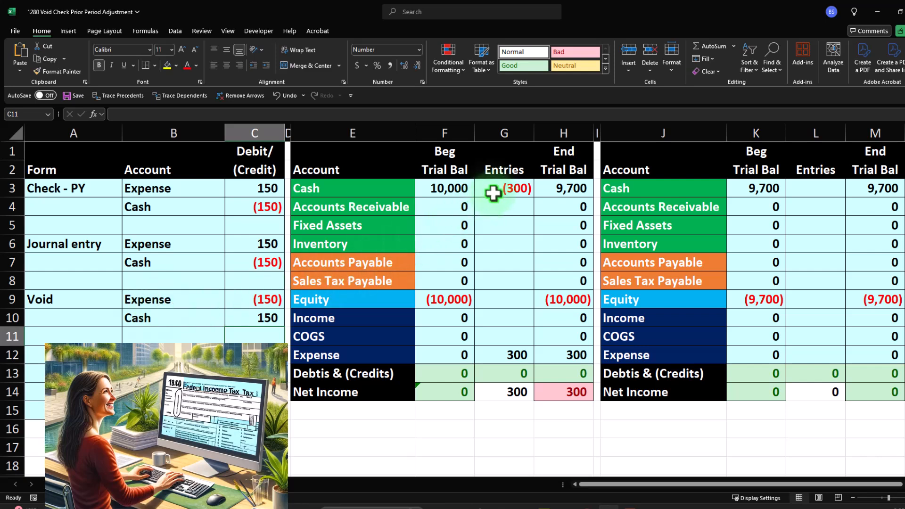
- Add the Void entry's Expense amount C9 to the first trial balance's G12 formula and its Cash amount C10 to G3
double_click(511, 357)
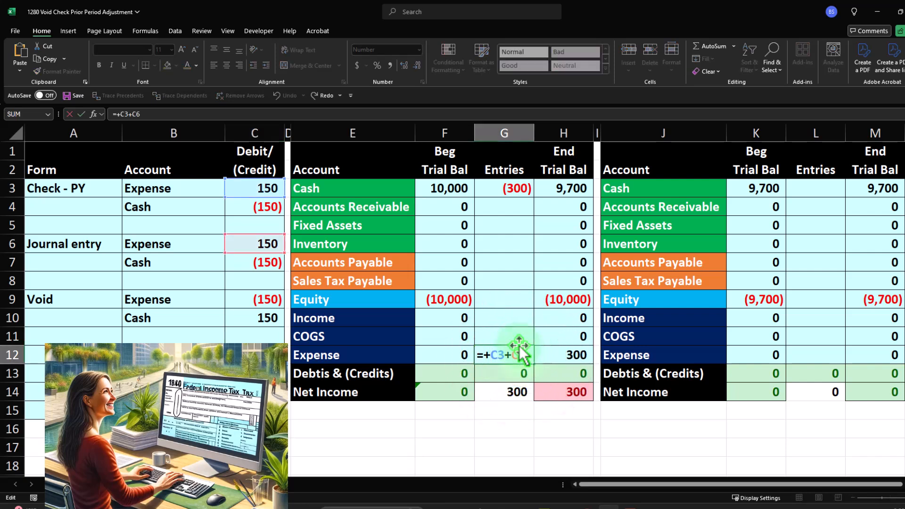
left_click(258, 297)
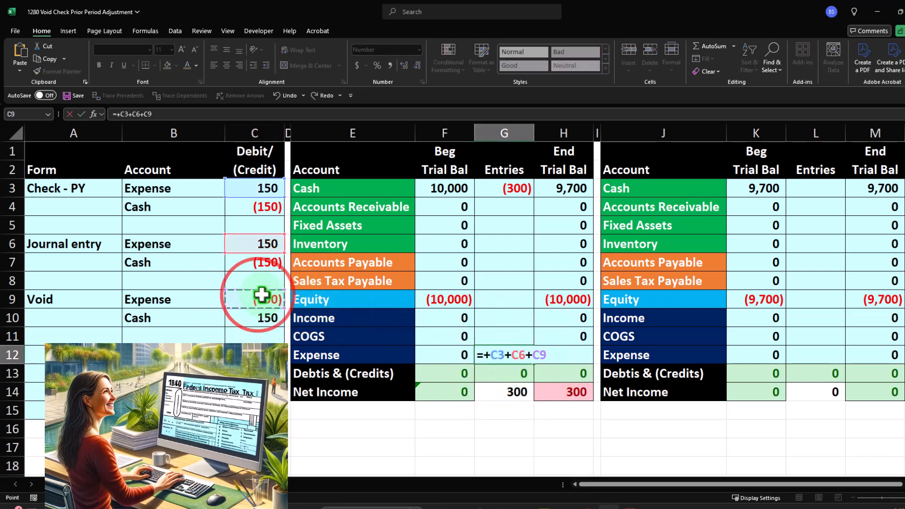
key("Return")
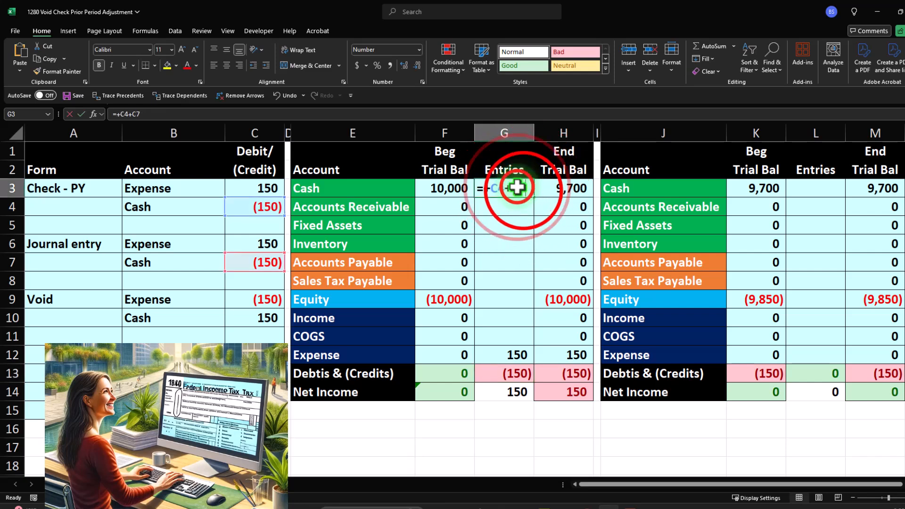
double_click(521, 190)
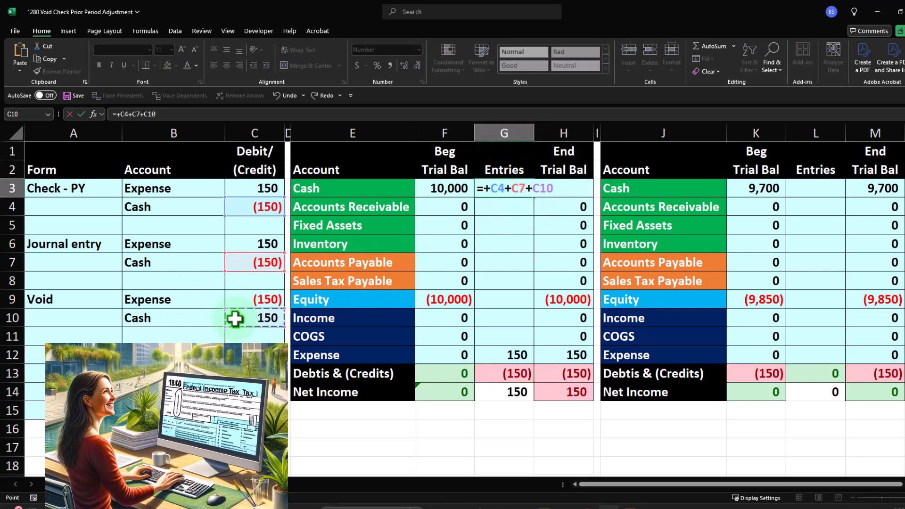
key("Return")
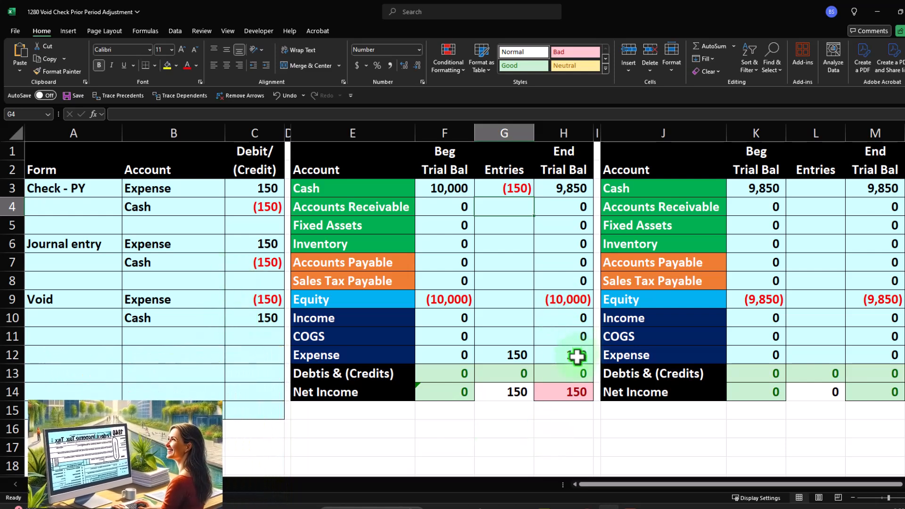
- Label A12 as "Journal entry" and link its first account in B12 to the Void entry's Expense in B9
left_click(87, 351)
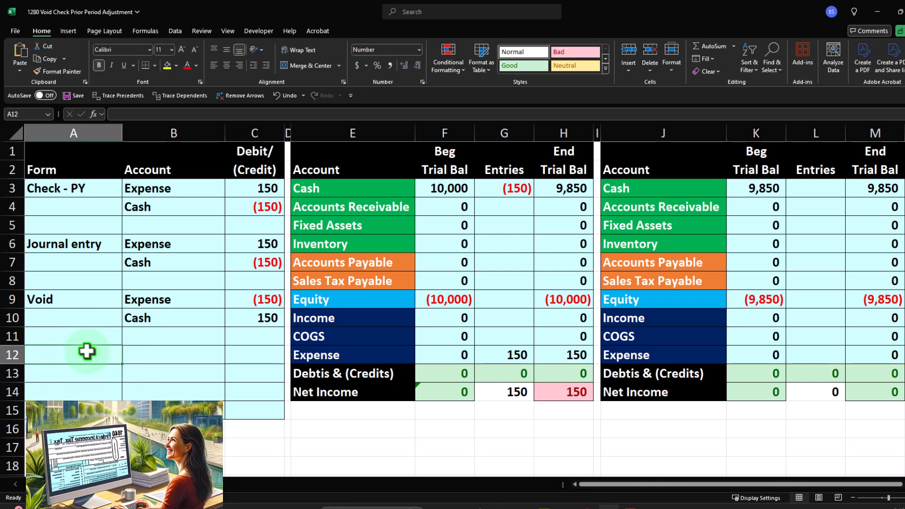
type("Journal entry")
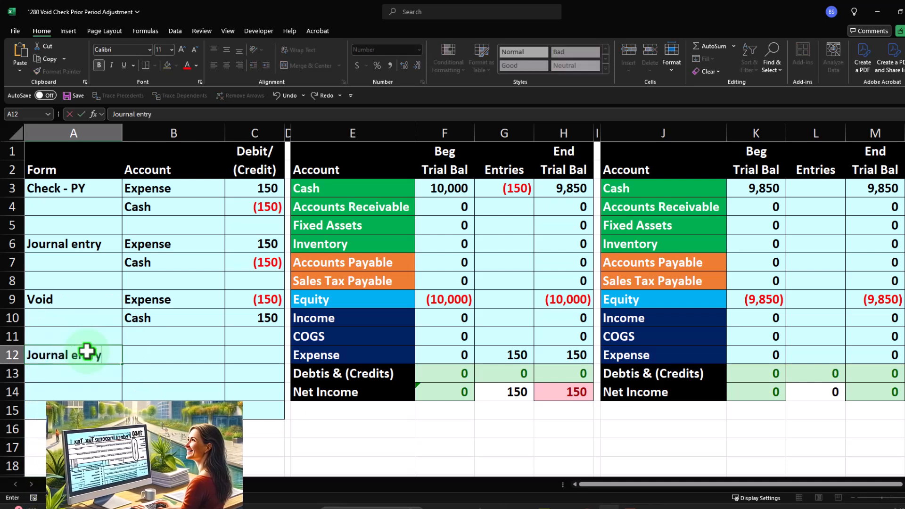
key("Tab")
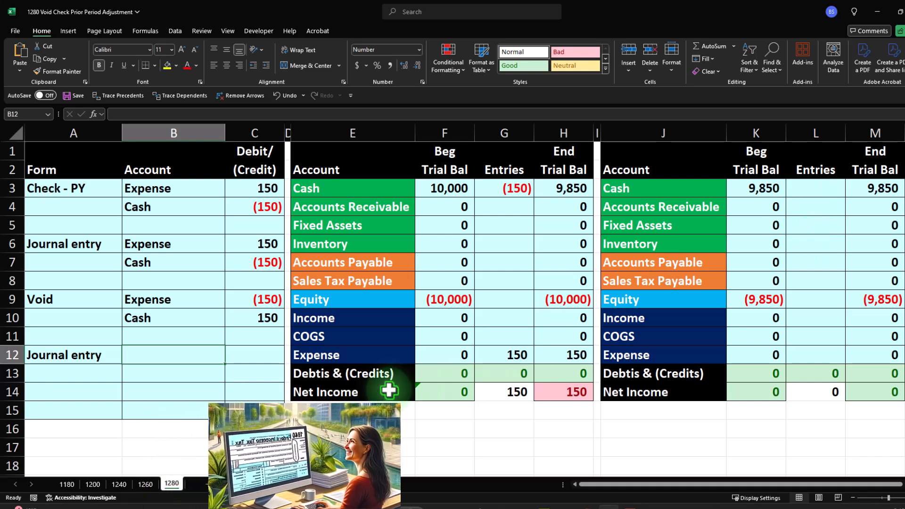
type("e")
key("BackSpace")
type("+")
key("Up")
key("Up")
key("Up")
key("Return")
- Link the second Journal entry's other account in B13 to the Void entry's Cash in B10
key("Left")
type("+")
key("Escape")
key("Right")
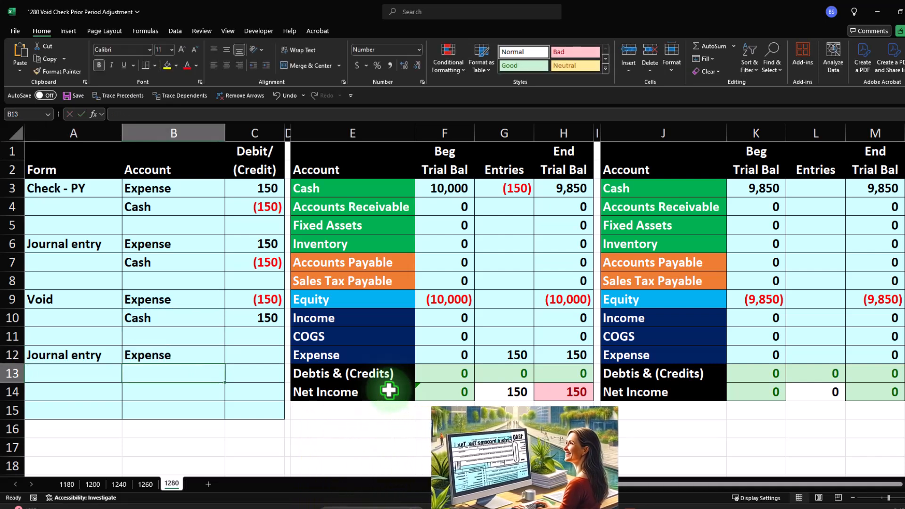
type("+")
key("Up")
key("Up")
key("Up")
key("Return")
- Enter the second Journal entry's amounts by formula, -C9 for Expense in C12 and -C12 for Cash in C13
key("Right")
key("Up")
key("Up")
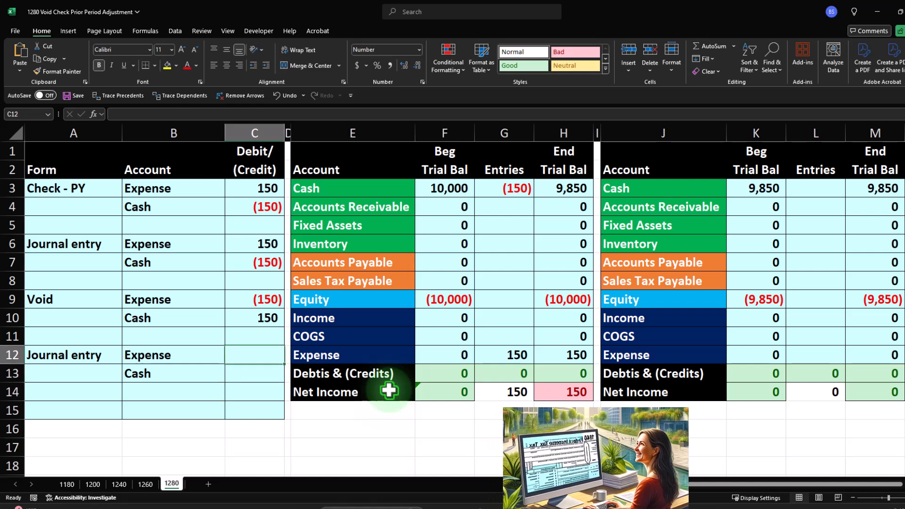
type("-")
key("Up")
key("Up")
key("Up")
key("Return")
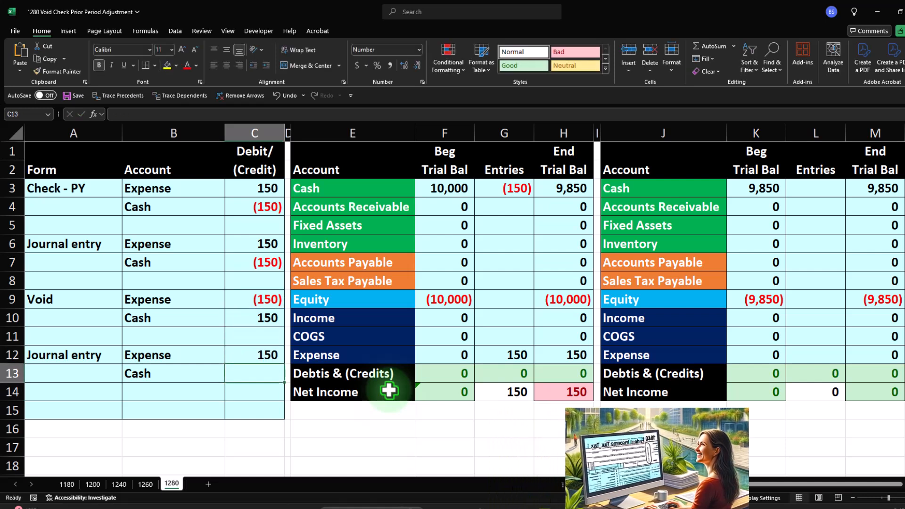
type("-")
key("Up")
key("Up")
key("Up")
key("Return")
left_click(730, 239)
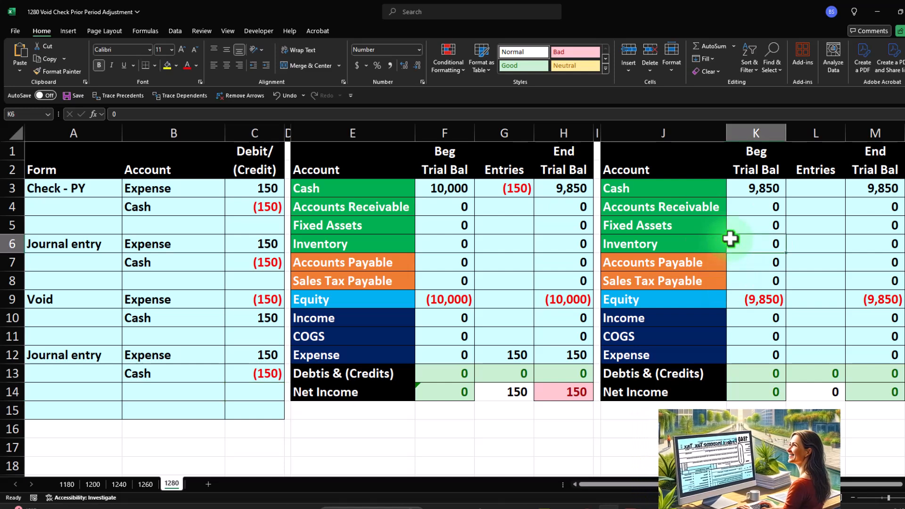
key("Up")
key("Right")
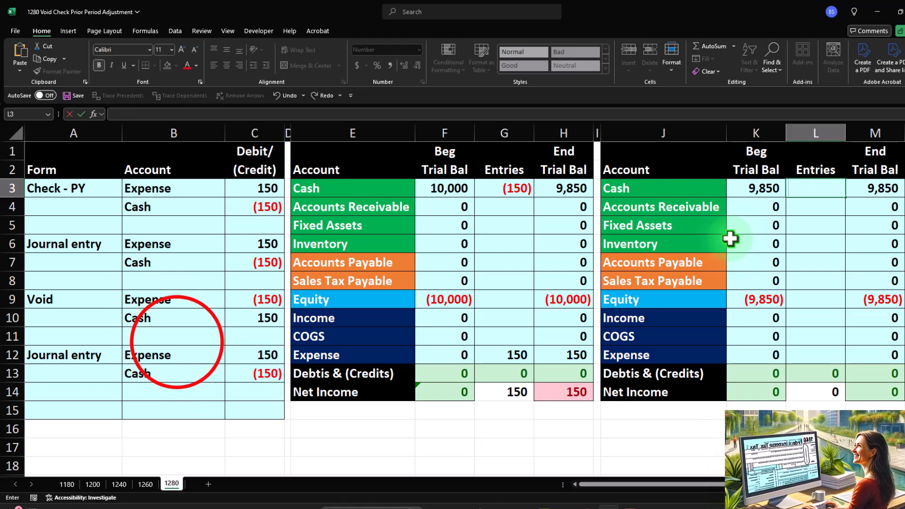
left_click(218, 337)
- Remove the minus sign from the Expense formula in C12 so it takes the amount in C9 directly
left_click(265, 356)
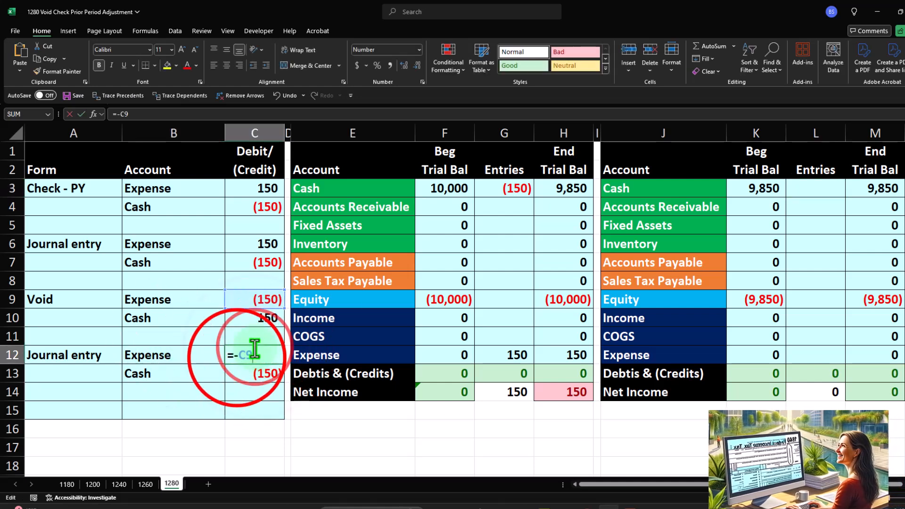
double_click(236, 356)
key("Return")
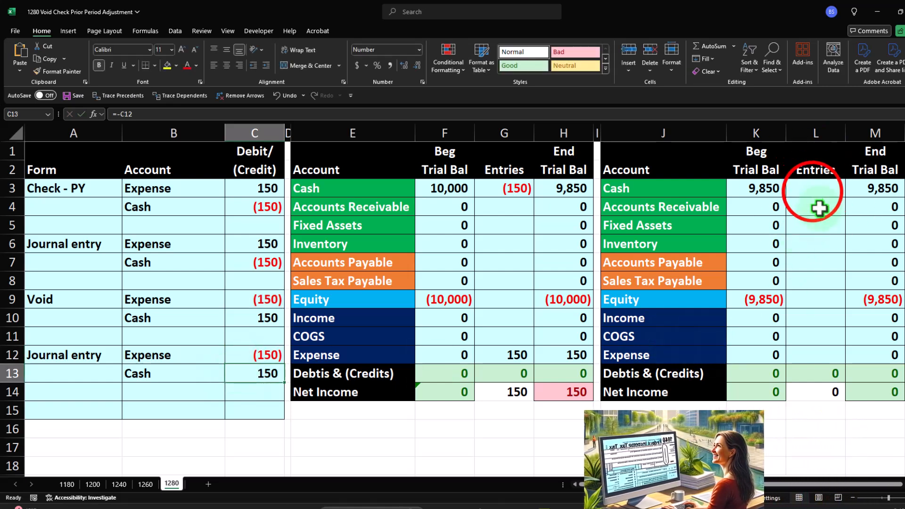
- Post the second Journal entry's Cash amount to the second trial balance by linking the Cash entry in L3 to C13
left_click(813, 192)
type("=")
key("Left")
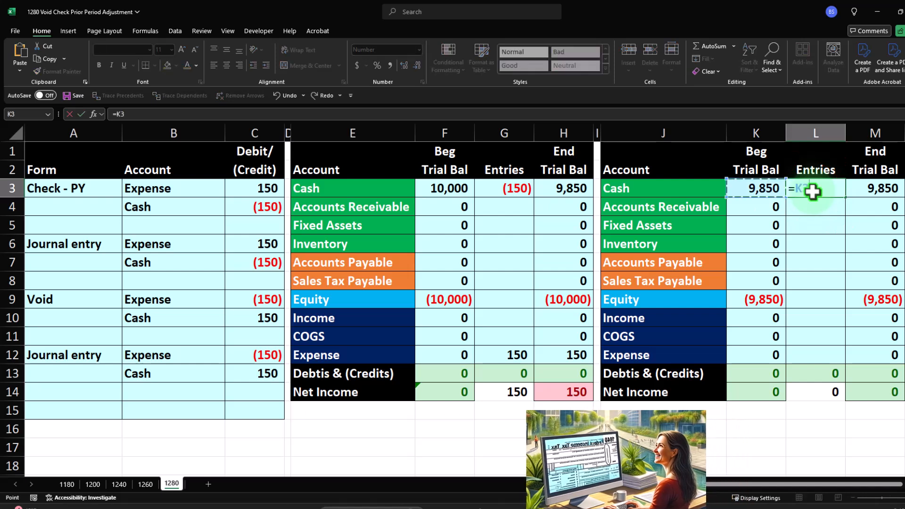
key("Left")
key("Left")
key("Left")
key("Left")
key("Left")
key("Left")
key("Down")
key("Down")
key("Down")
key("Down")
key("Down")
key("Down")
key("Down")
key("Down")
key("Down")
key("Left")
key("Left")
key("Down")
key("Return")
- Post the second Journal entry's Expense amount to the second trial balance by linking the Expense entry in L12 to C12
key("Return")
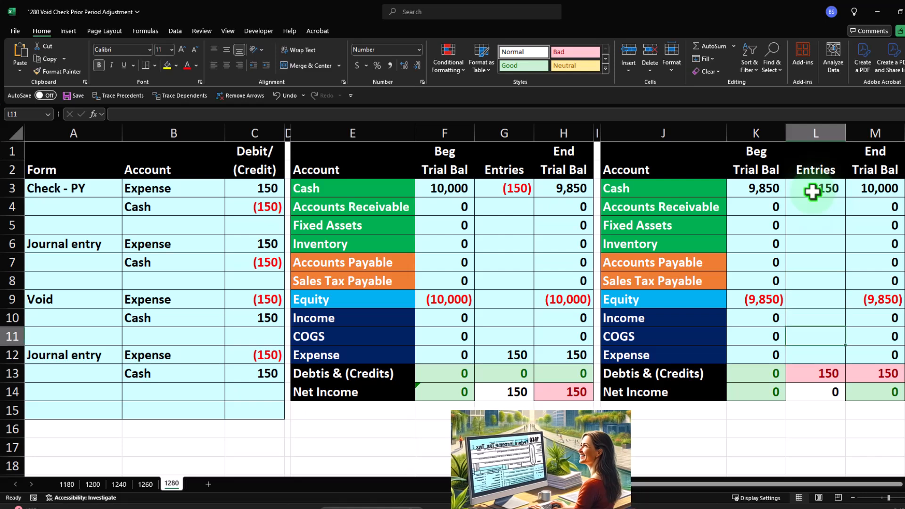
type("+")
key("Left")
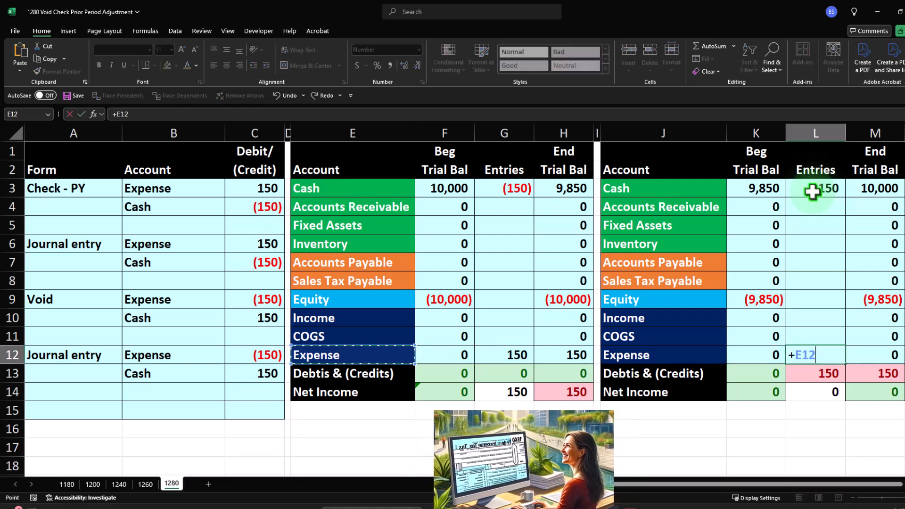
key("Return")
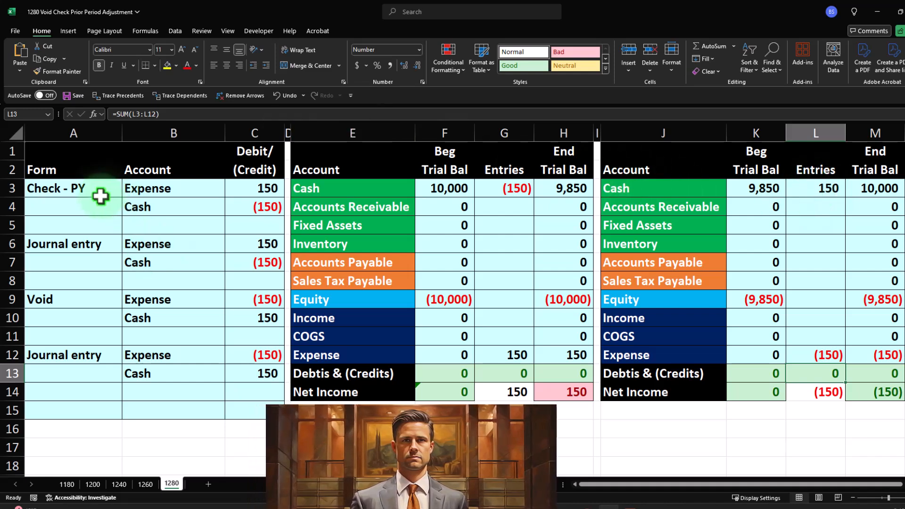
- Fill the Check - PY entry (A3:C4) and the Void entry (A9:C10) with yellow
left_click_drag(88, 191, 234, 212)
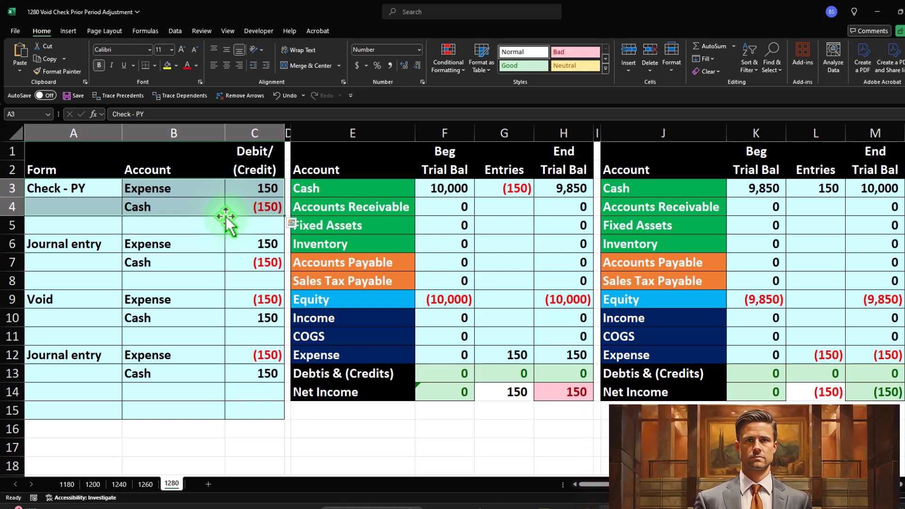
left_click_drag(79, 300, 231, 313)
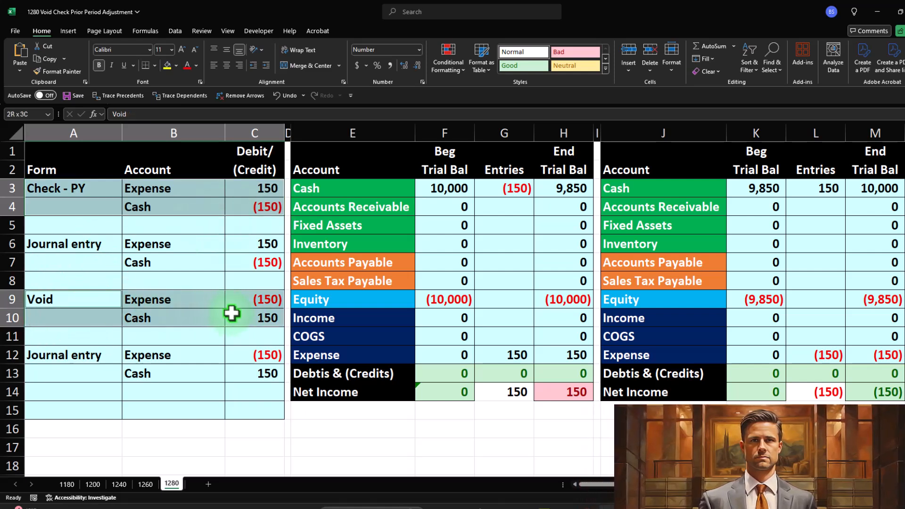
left_click(166, 66)
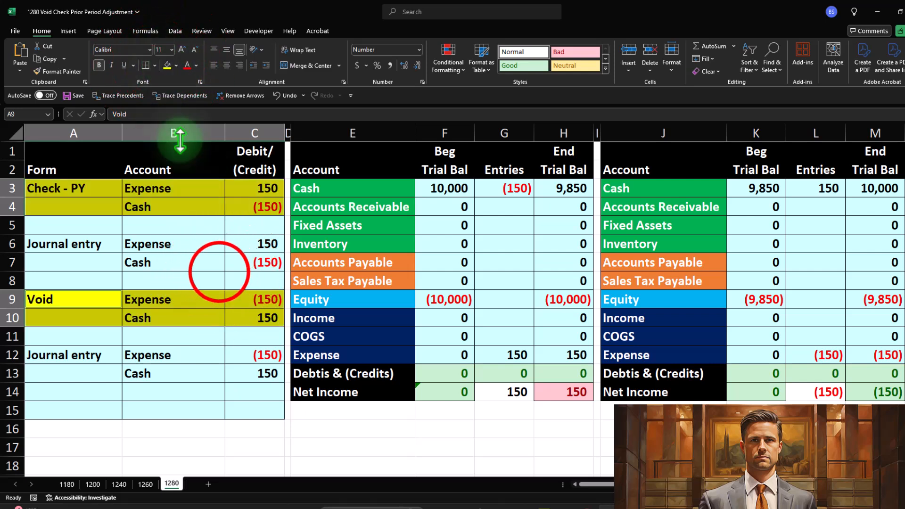
left_click(220, 274)
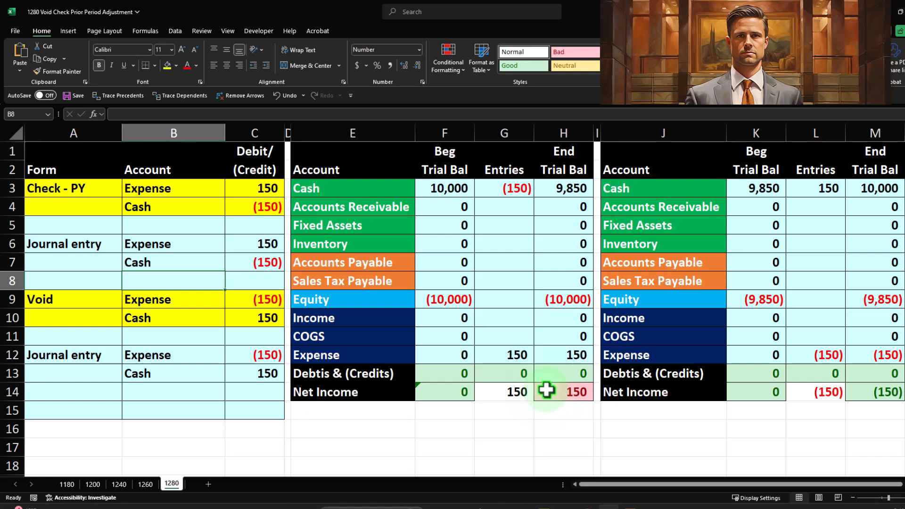
- Fill the first Journal entry (A6:C7) with the standard light green color
left_click(59, 244)
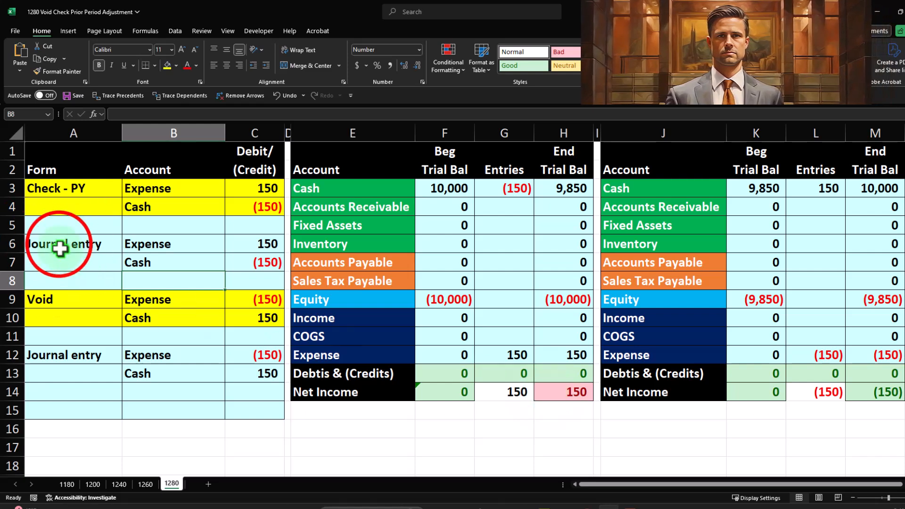
left_click_drag(74, 243, 235, 262)
right_click(234, 263)
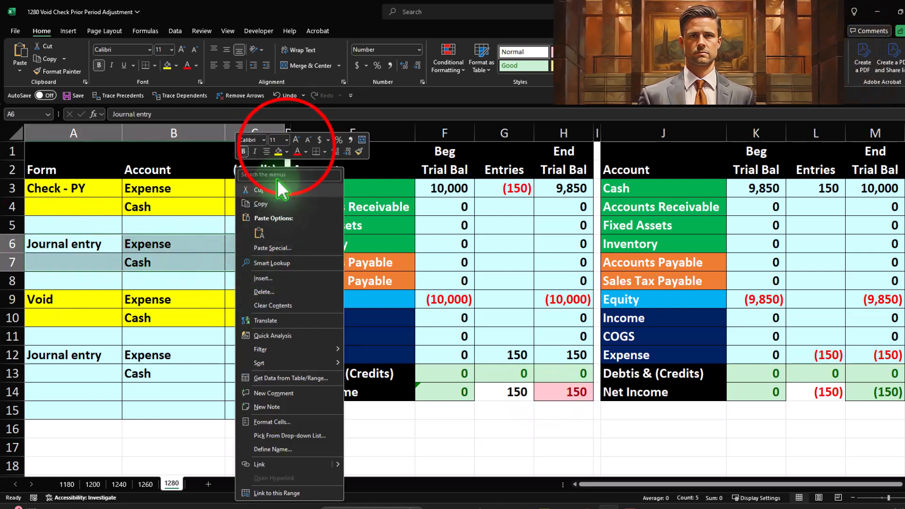
left_click(287, 151)
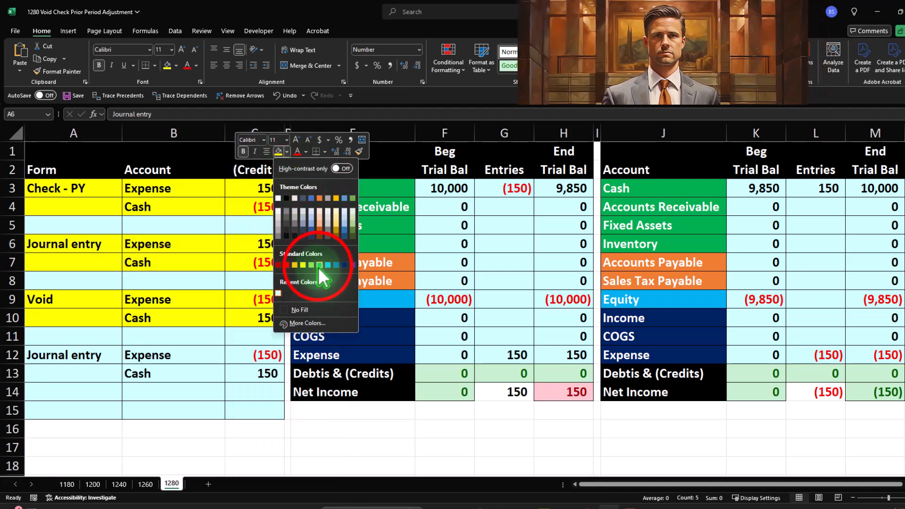
left_click(318, 265)
left_click(287, 151)
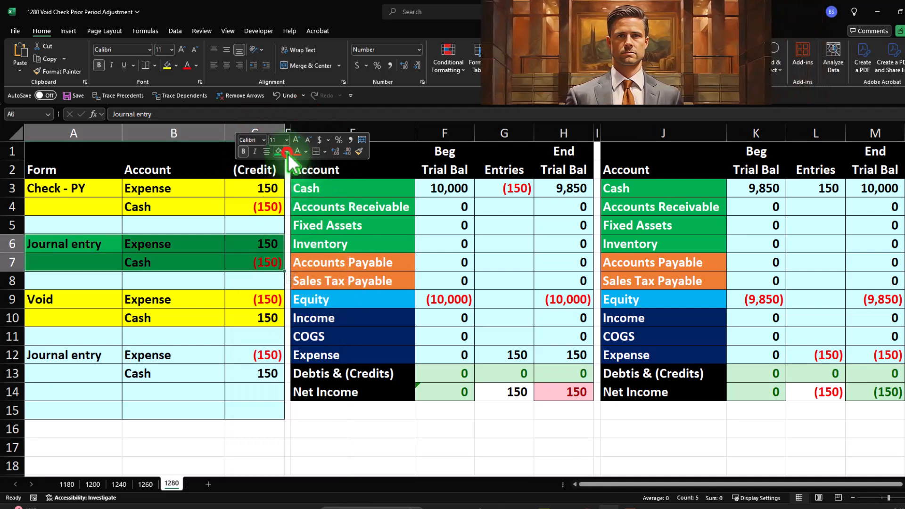
left_click(310, 265)
left_click(212, 262)
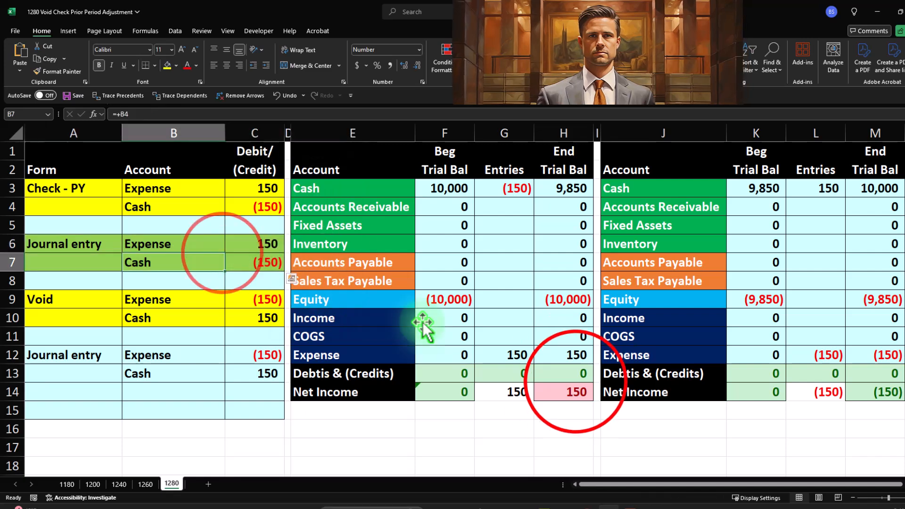
- Fill the second Journal entry (A12:C13) with the same light green color
left_click(575, 381)
left_click_drag(91, 354, 246, 369)
right_click(246, 370)
left_click(202, 407)
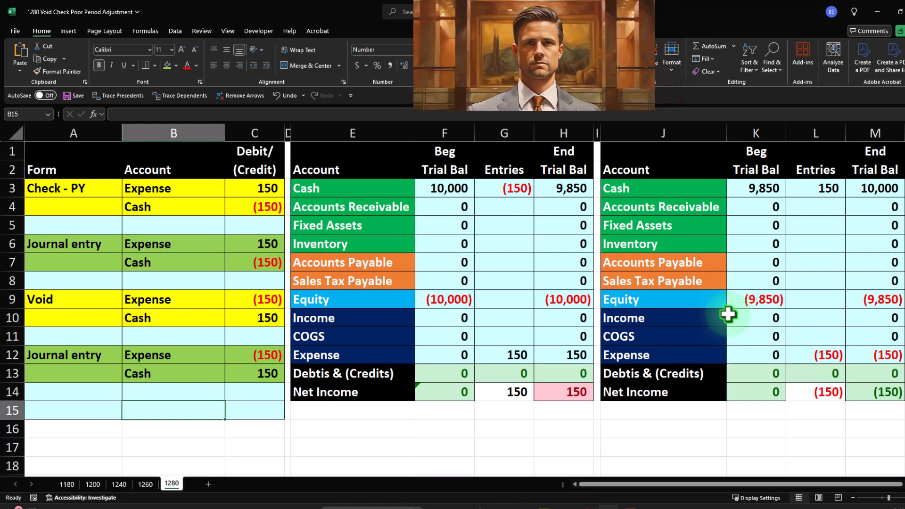
- Compare the Cash amounts of the Check and Void entries (C4, C10) and of the two Journal entries (C7, C13)
left_click(256, 208)
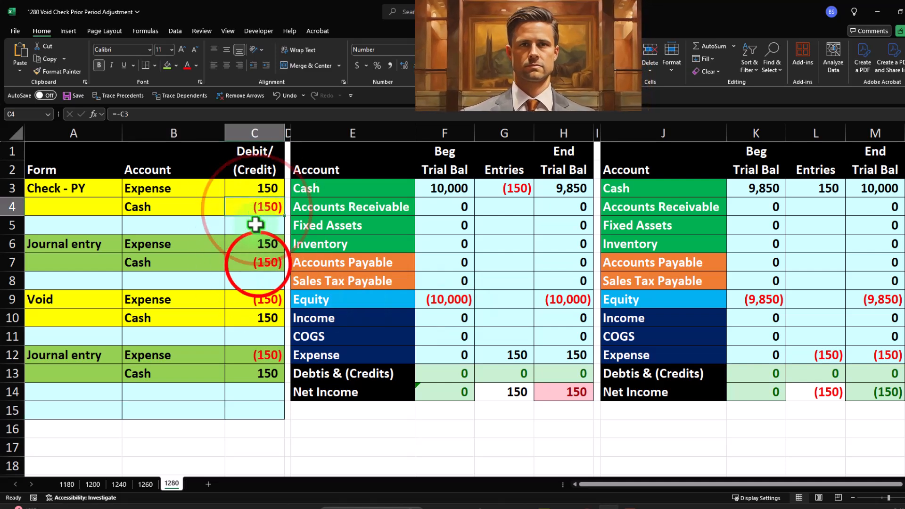
left_click(258, 264)
left_click(259, 373, "ctrl")
left_click(263, 317, "ctrl")
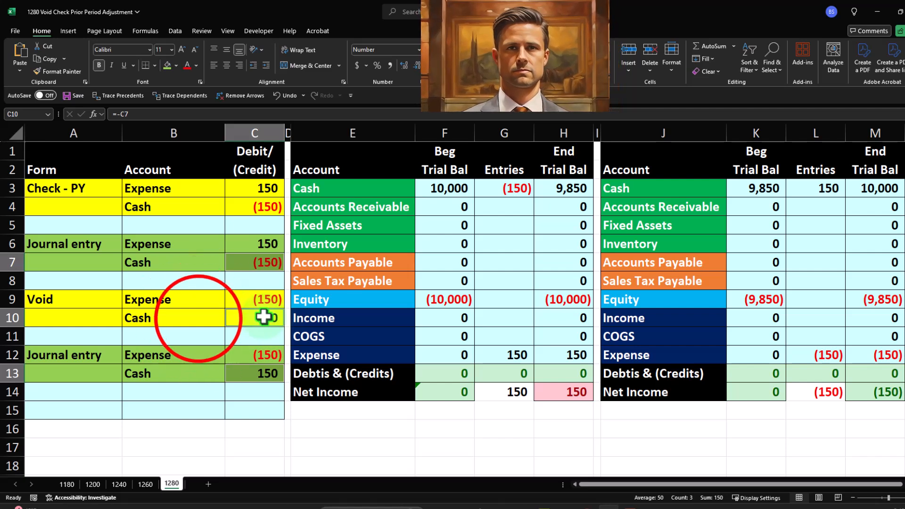
left_click(256, 207)
left_click(276, 319, "ctrl")
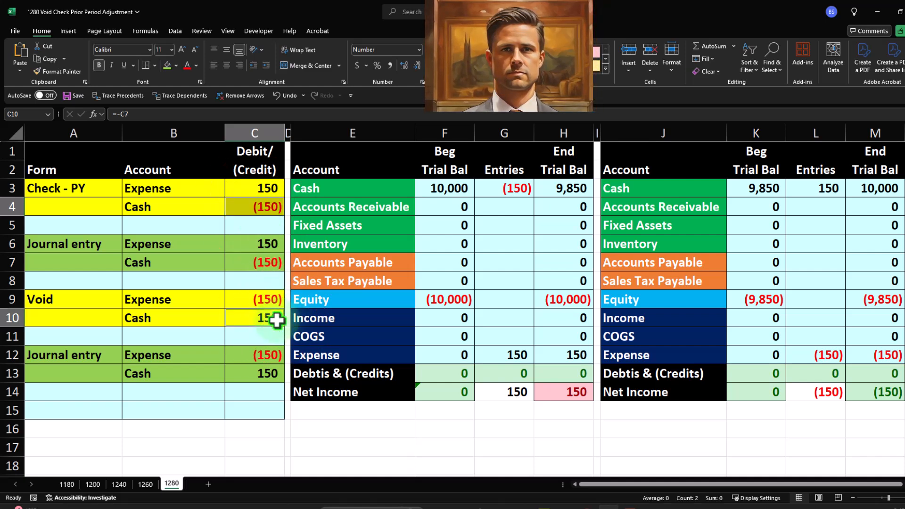
left_click(275, 262)
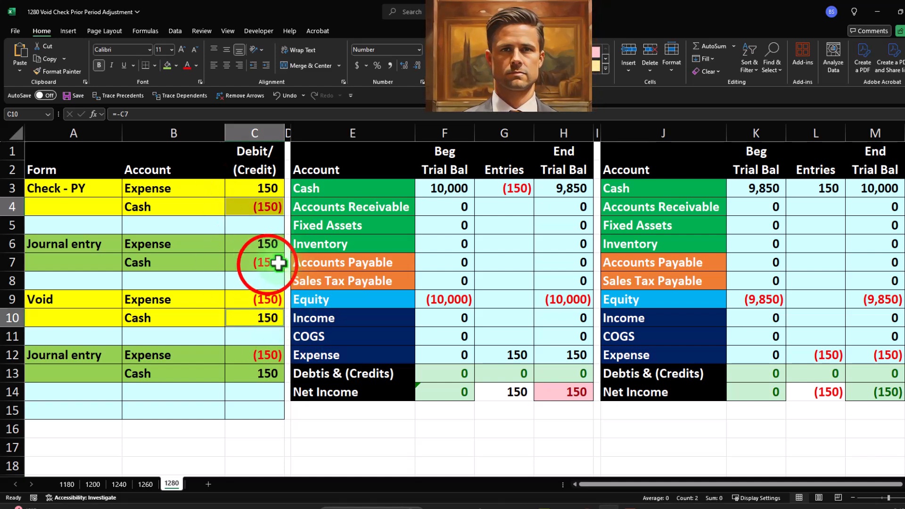
left_click(266, 379, "ctrl")
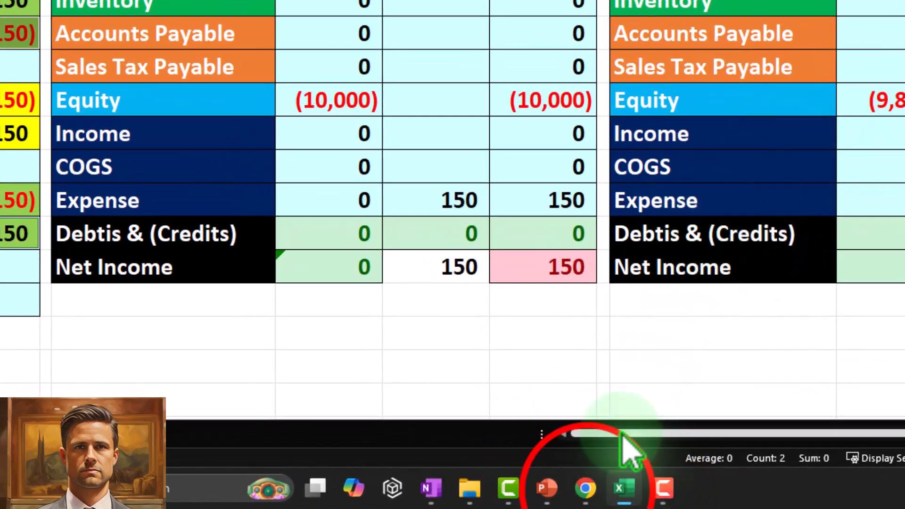
- Switch to QuickBooks Online in Chrome, start a new expense and close its autofill pane
mouse_move(615, 479)
left_click(636, 400)
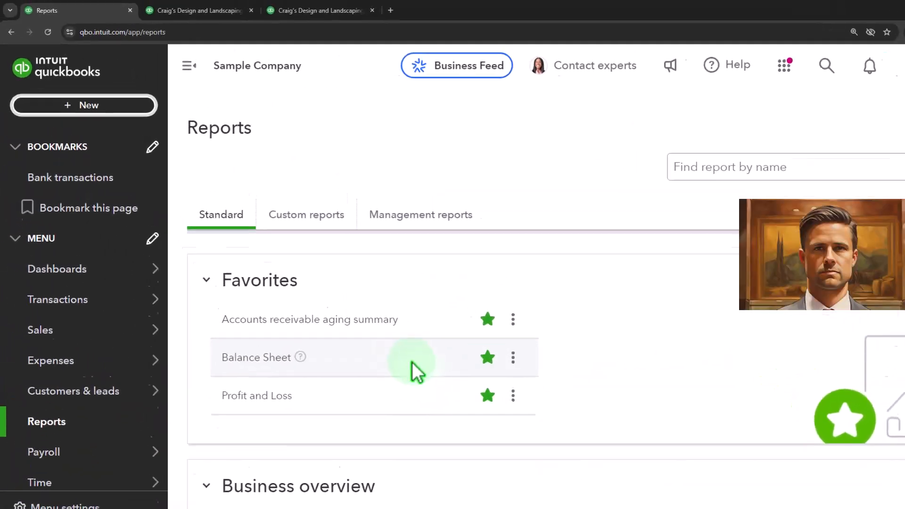
left_click(92, 102)
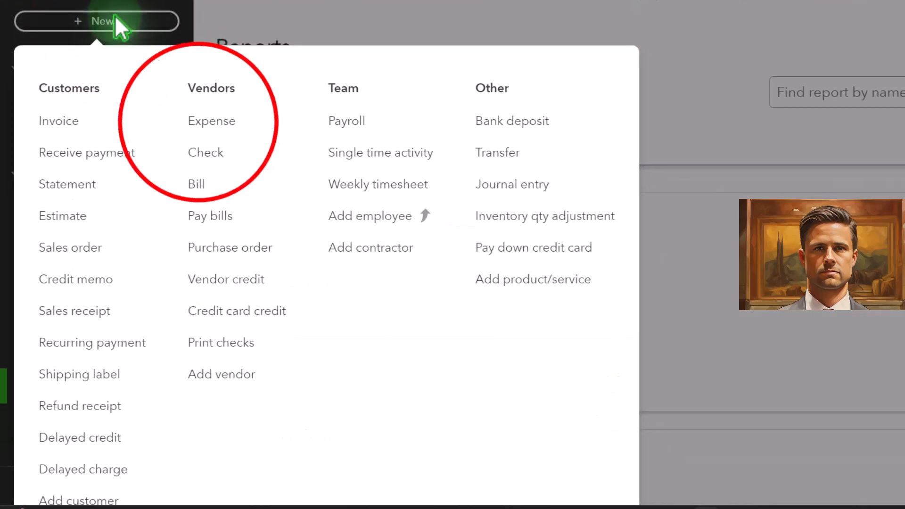
left_click(207, 123)
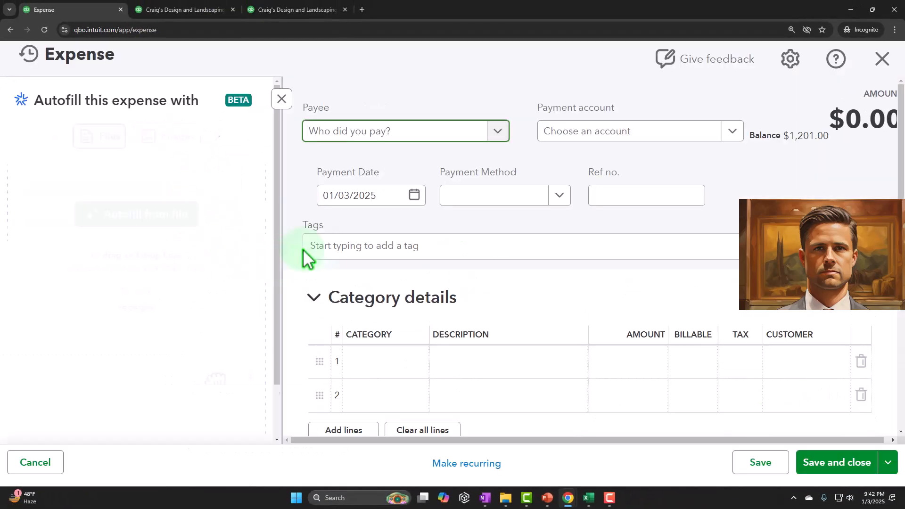
left_click(281, 99)
- Set the expense's payee to Verizon, adding and saving it as a new vendor
left_click(173, 133)
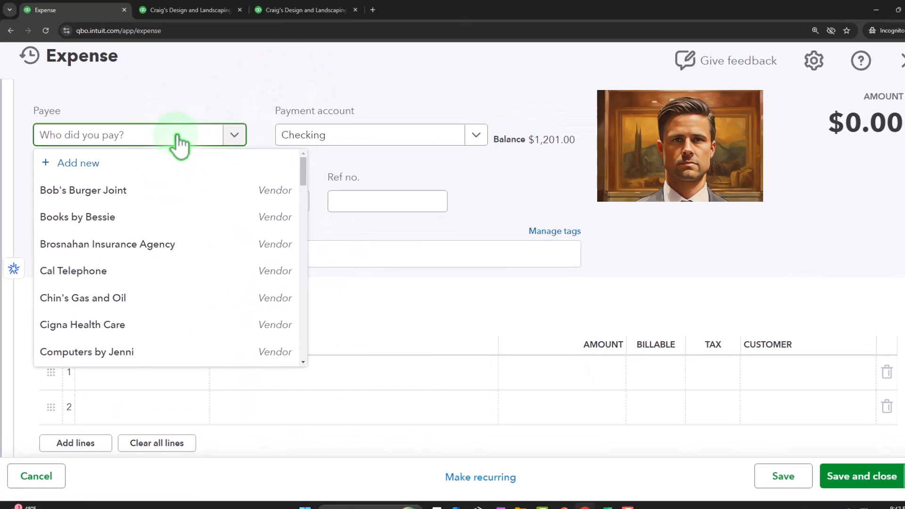
type("Verizon")
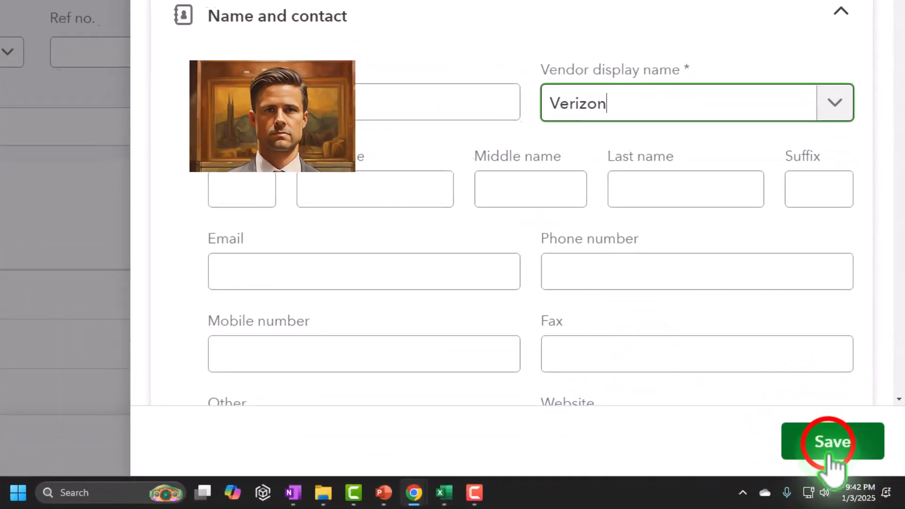
left_click(830, 453)
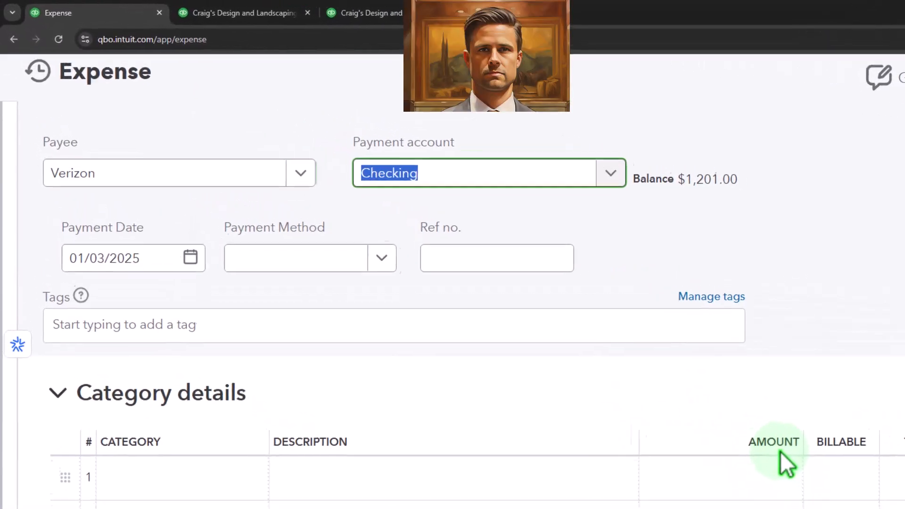
- Set the category of the expense's first line to Utilities:Telephone
key("Tab")
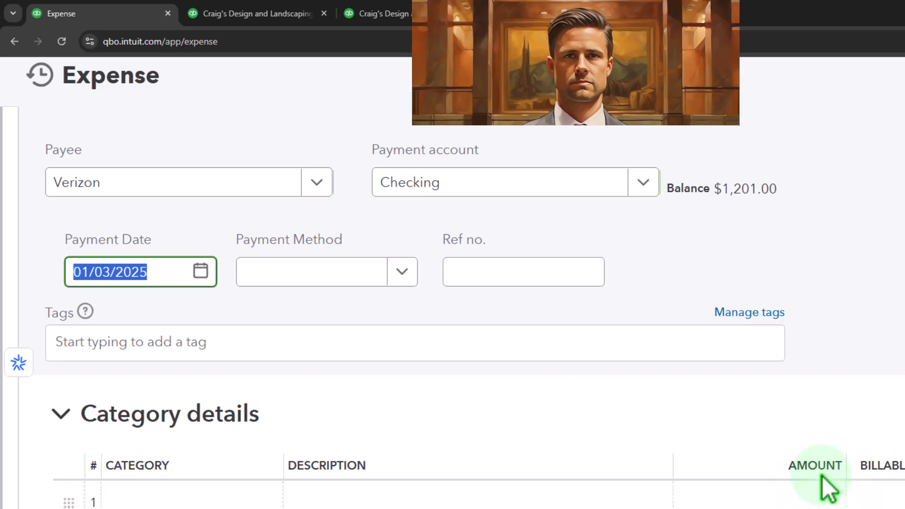
key("Tab")
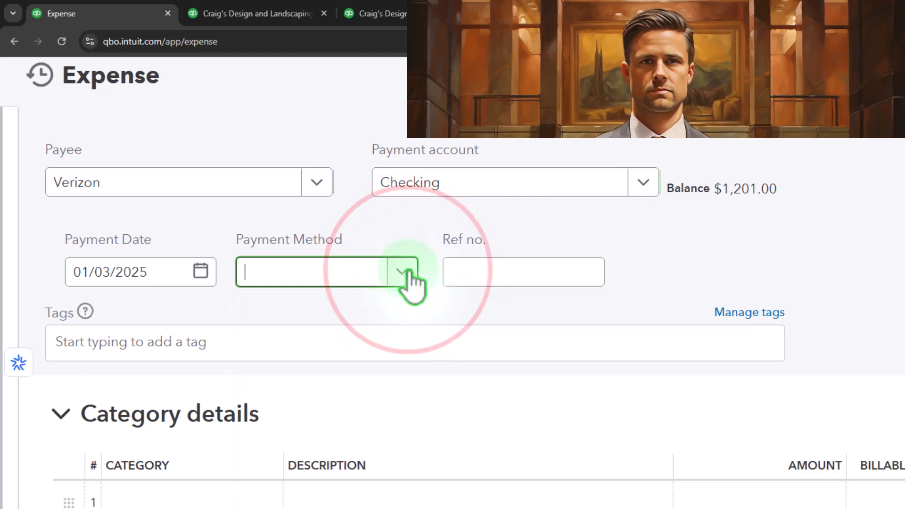
key("Tab")
key("Tab")
key("Tab")
key("ctrl+minus")
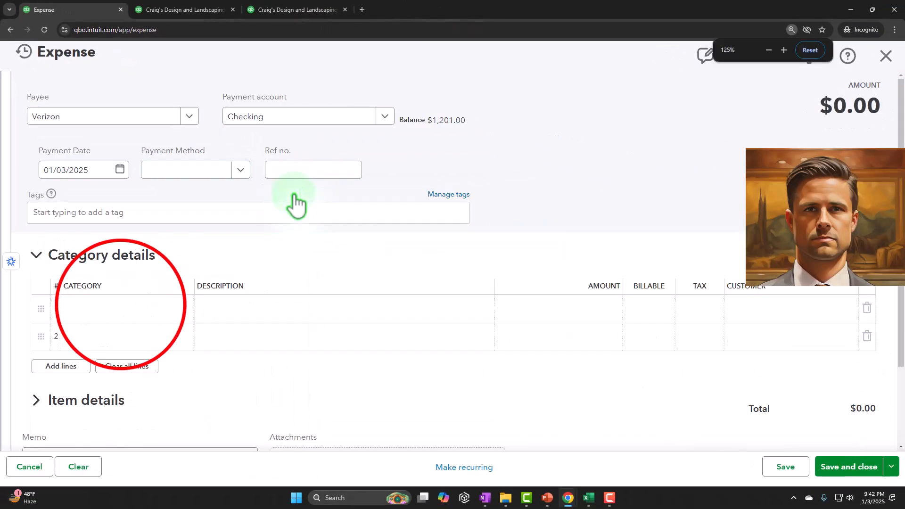
left_click(120, 304)
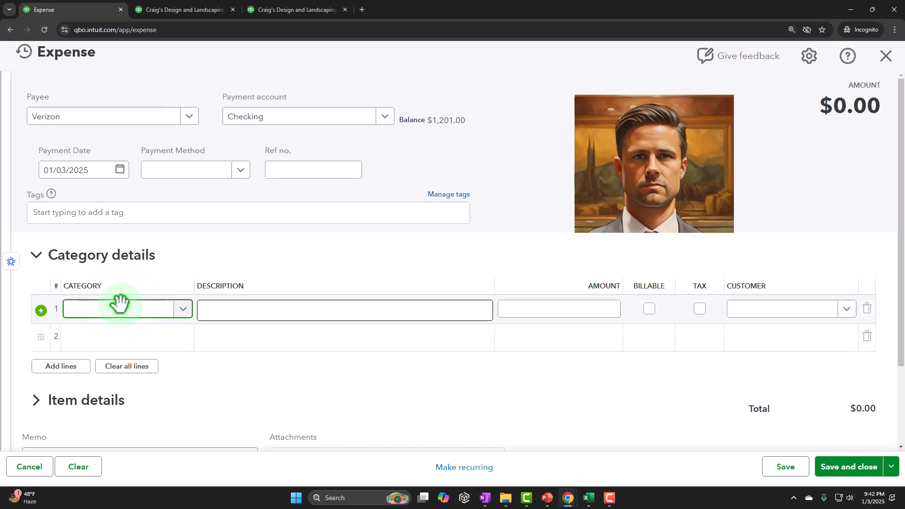
type("Telep")
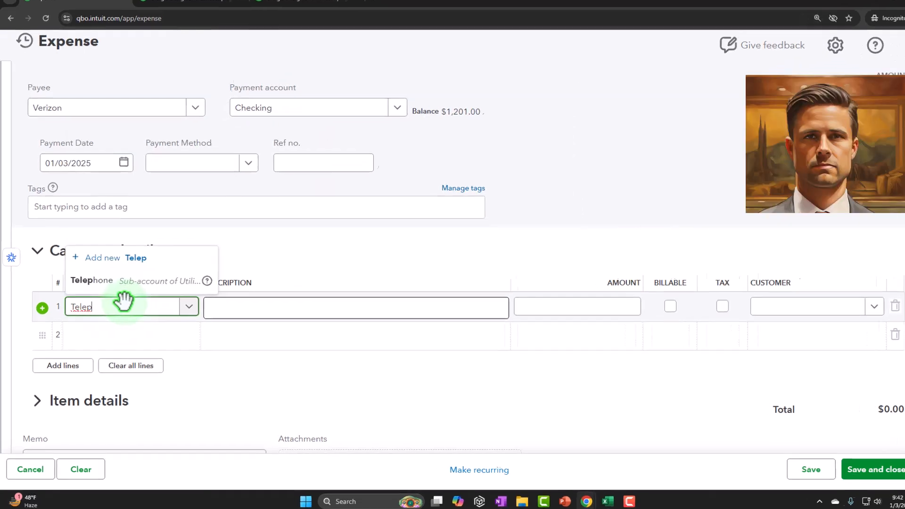
key("BackSpace")
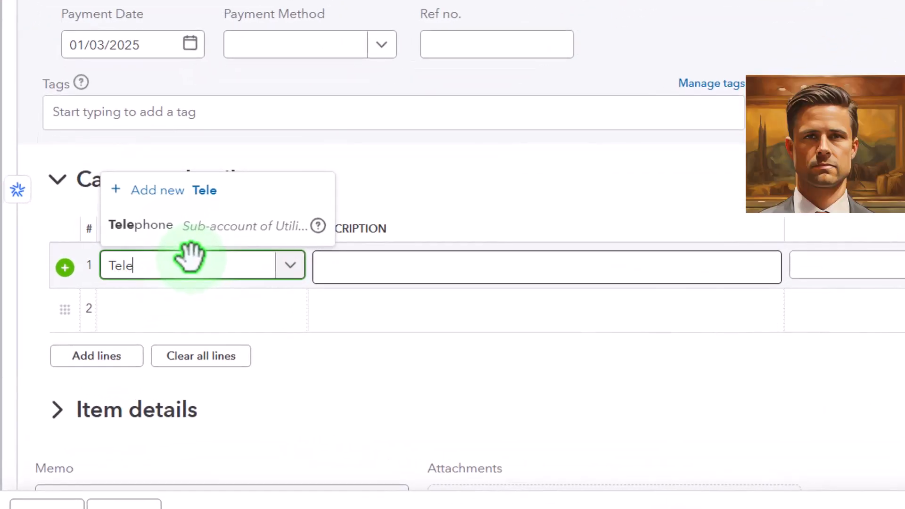
key("Tab")
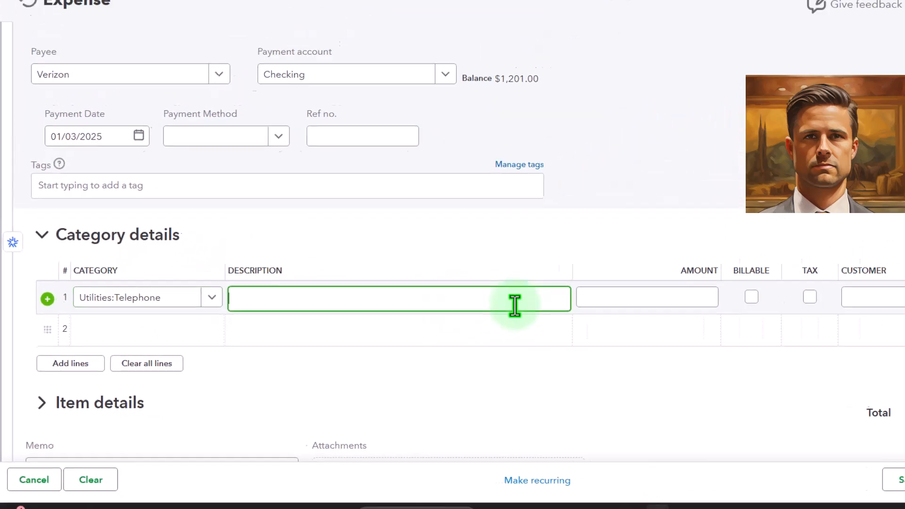
- Enter an amount of 150 on the expense's Telephone line
left_click(797, 275)
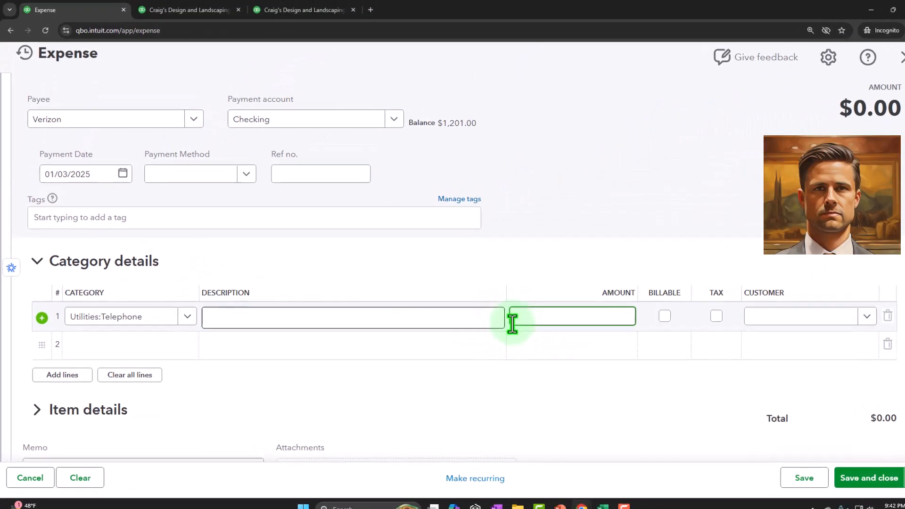
type("150")
key("Tab")
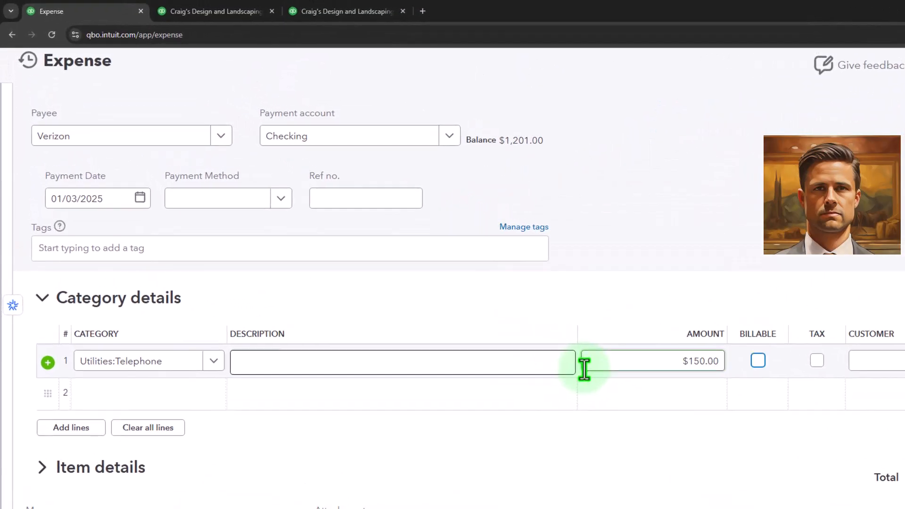
key("ctrl+minus")
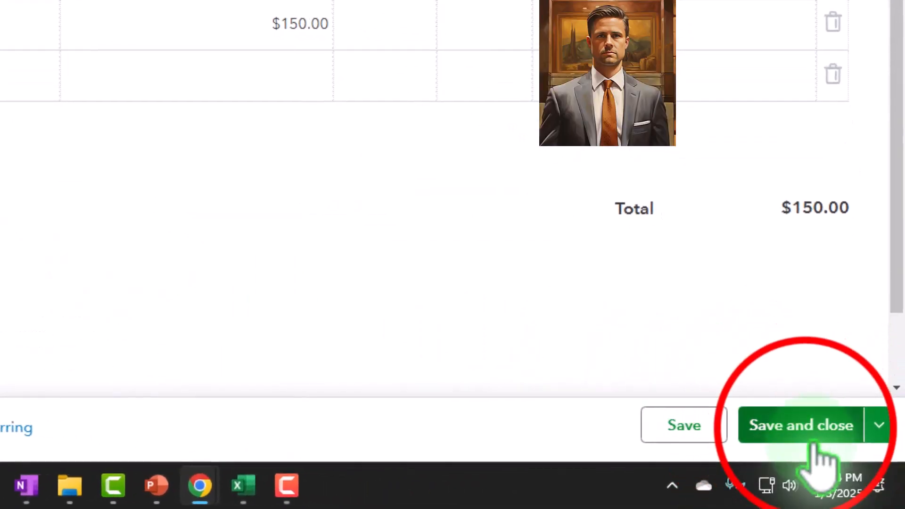
- Save and close the Verizon expense, and rerun the Balance Sheet report covering 01/01/2024 to 12/31/2025
left_click(813, 446)
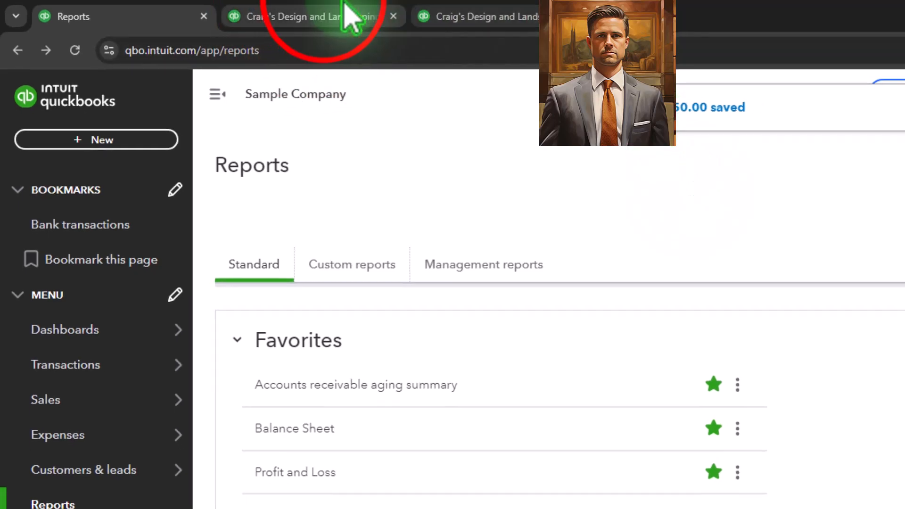
left_click(353, 17)
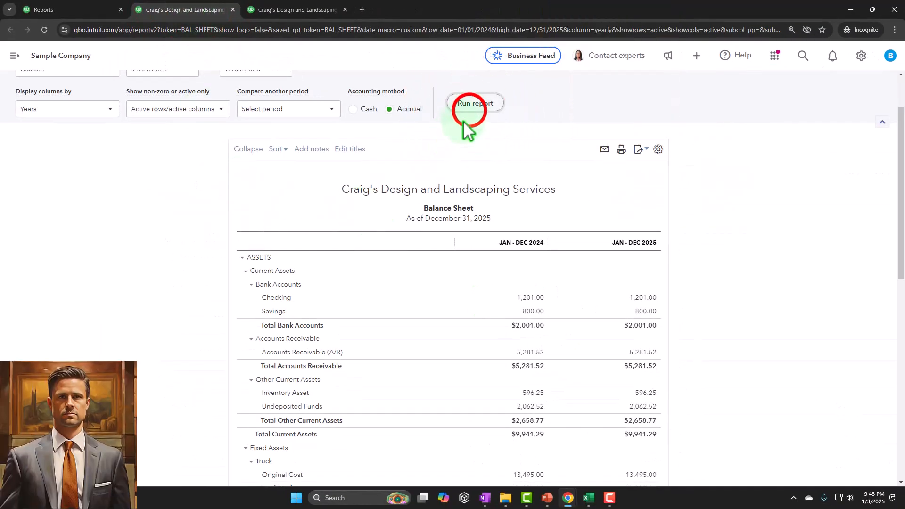
left_click(473, 105)
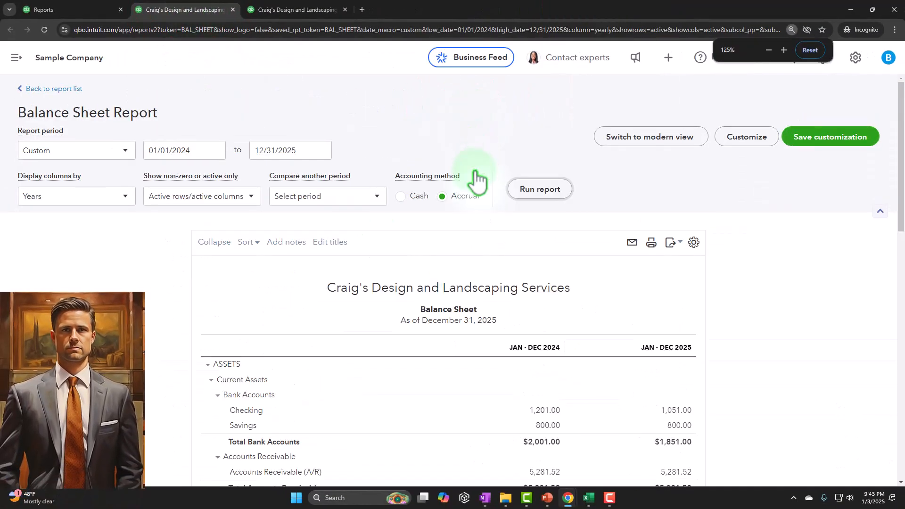
scroll(491, 177, "down", 3)
key("ctrl+plus")
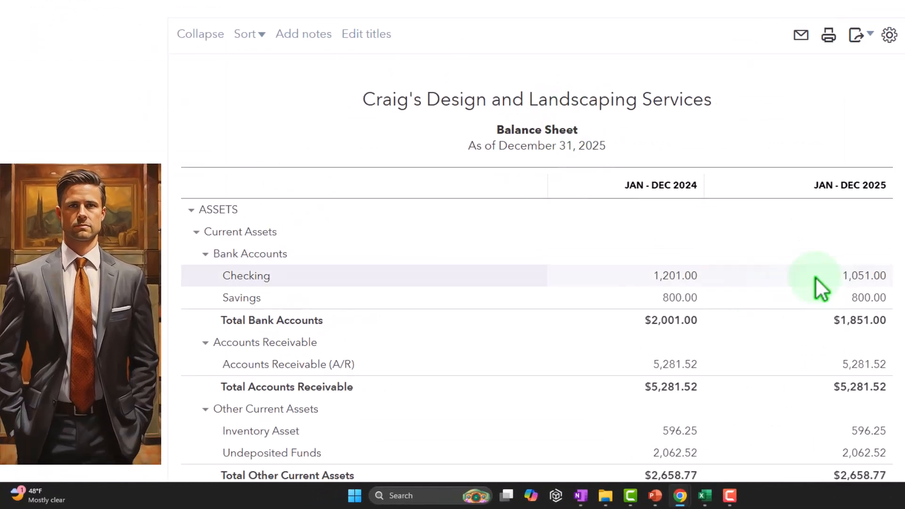
- Inspect the transactions behind the Balance Sheet's 2025 Checking balance, and return to the report summary
left_click(852, 274)
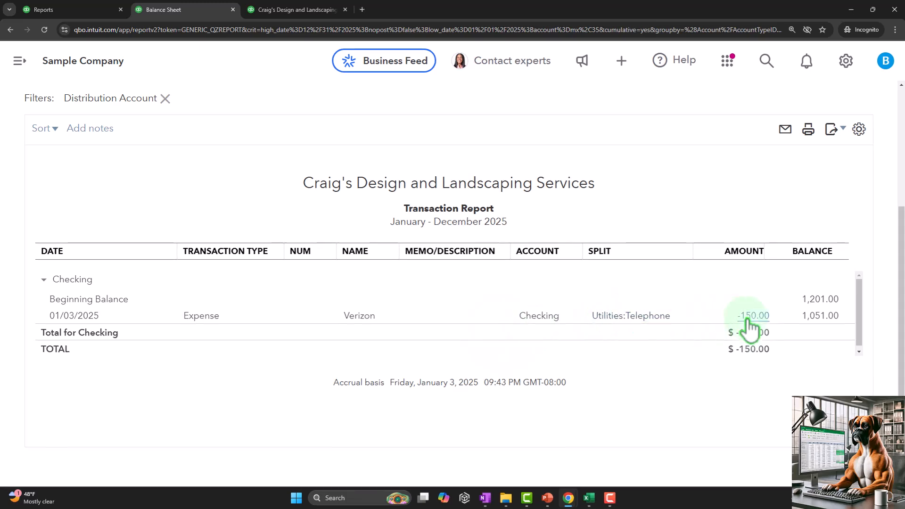
scroll(188, 344, "up", 4)
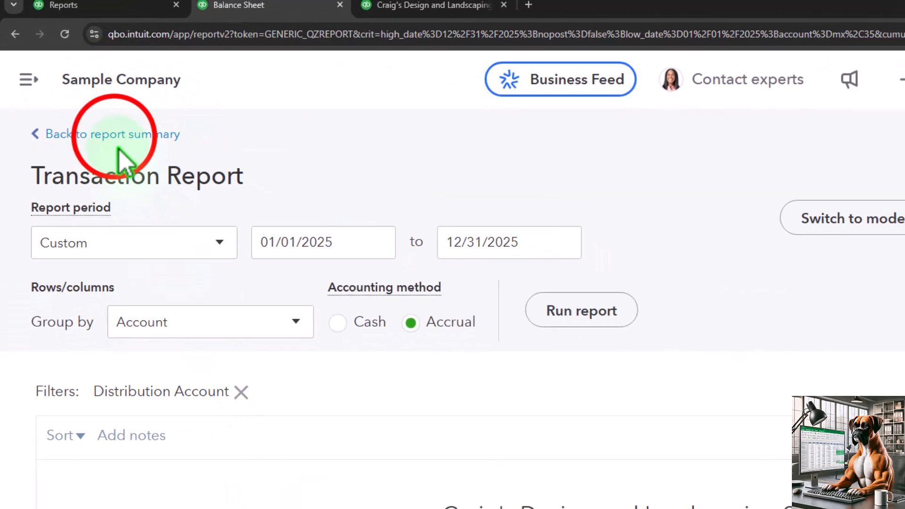
left_click(119, 149)
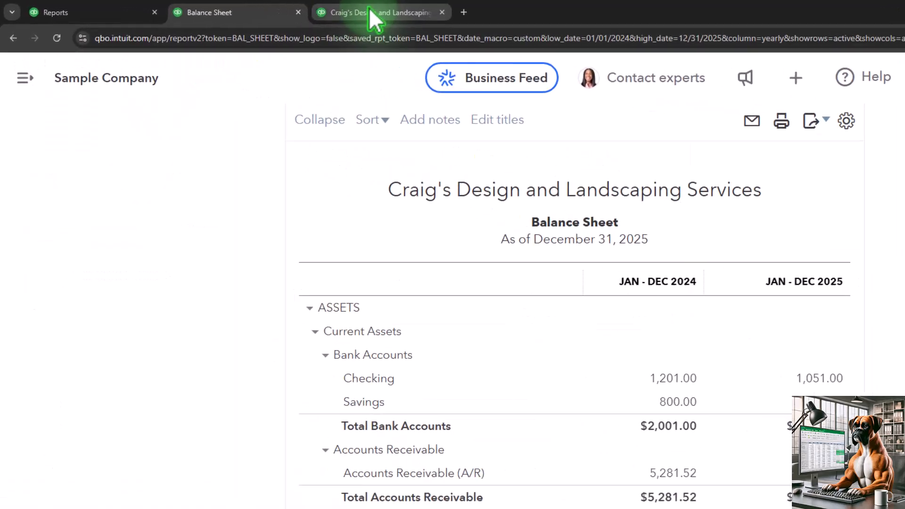
- Rerun the Profit and Loss report for 2024 and 2025, and examine its Telephone expense and net income rows
left_click(373, 12)
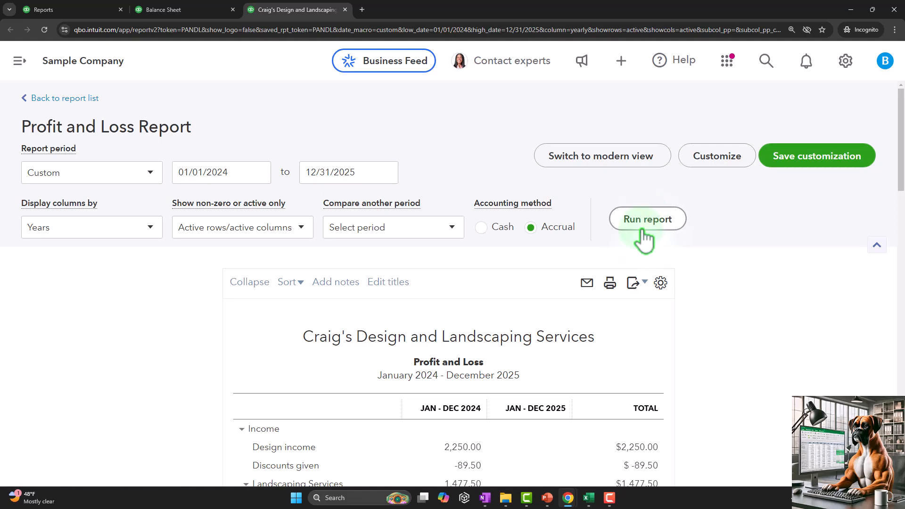
scroll(648, 377, "down", 5)
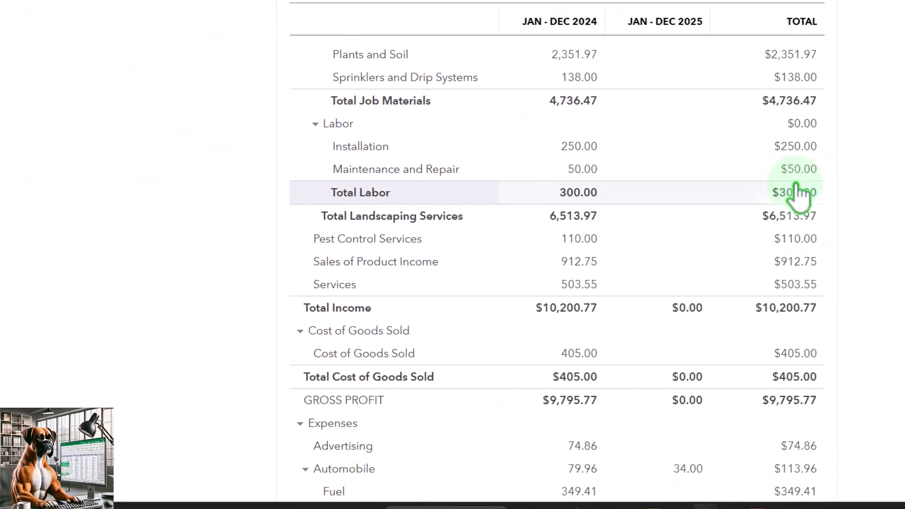
scroll(797, 194, "down", 6)
scroll(795, 207, "down", 13)
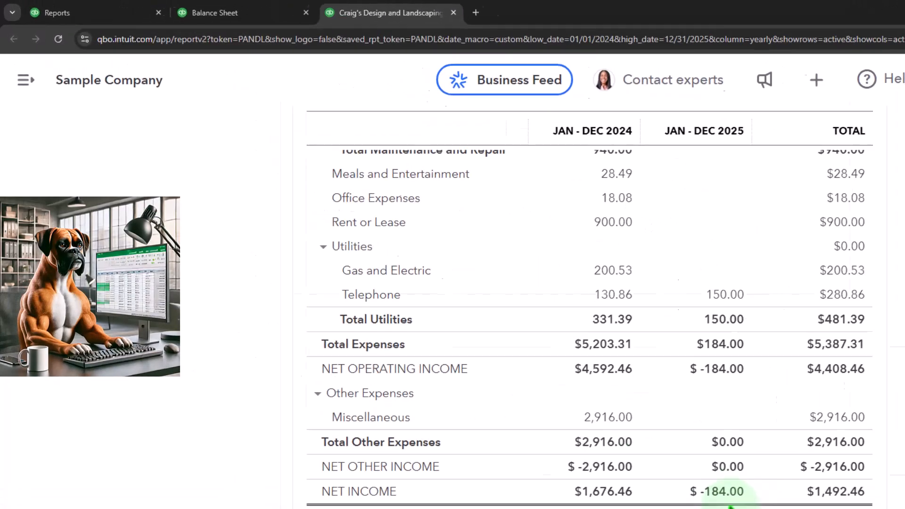
- Compare the net income and retained earnings in the Balance Sheet's equity section with the Profit and Loss report
left_click(188, 13)
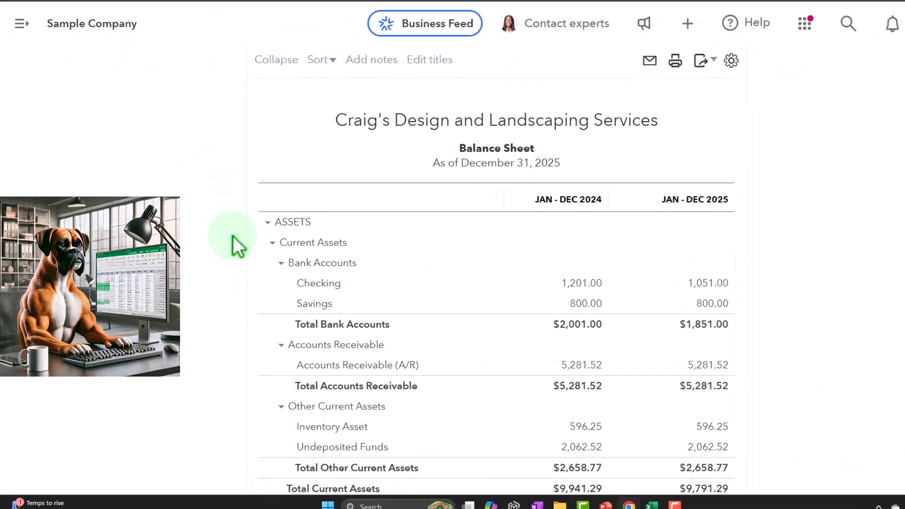
scroll(234, 245, "down", 15)
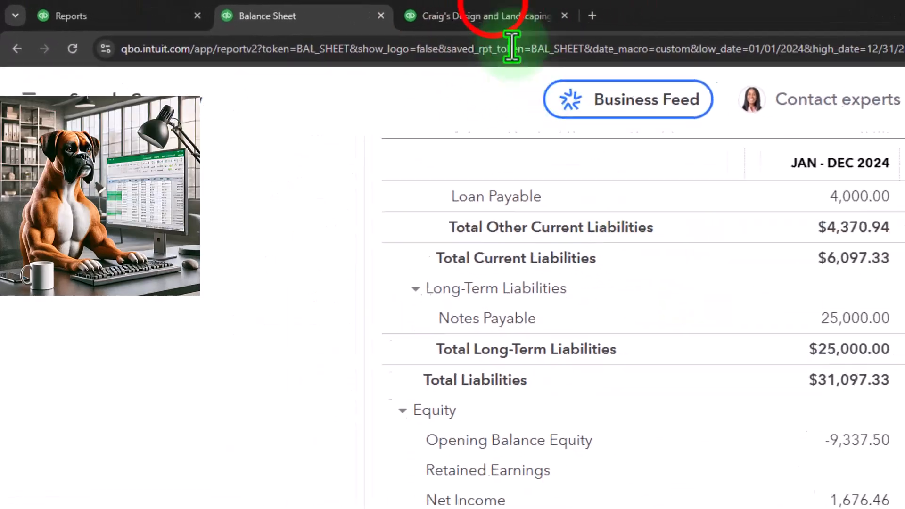
left_click(537, 18)
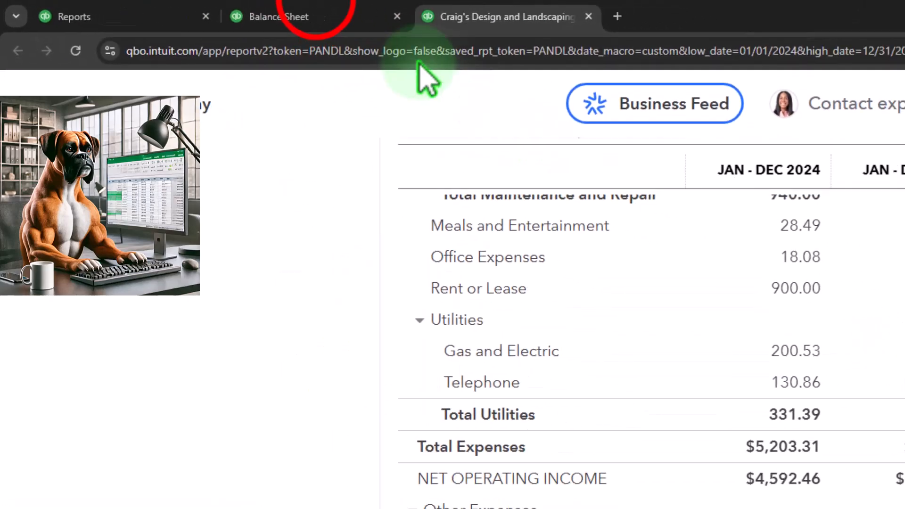
left_click(278, 17)
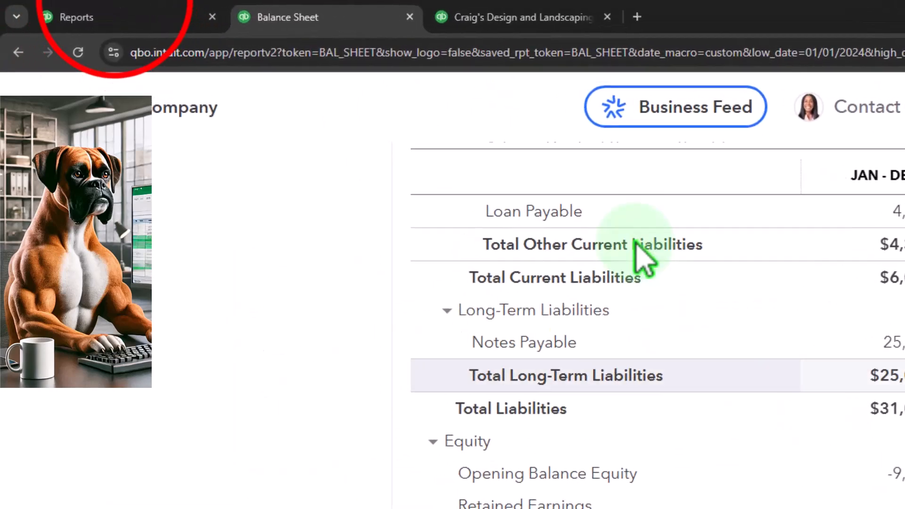
left_click(76, 17)
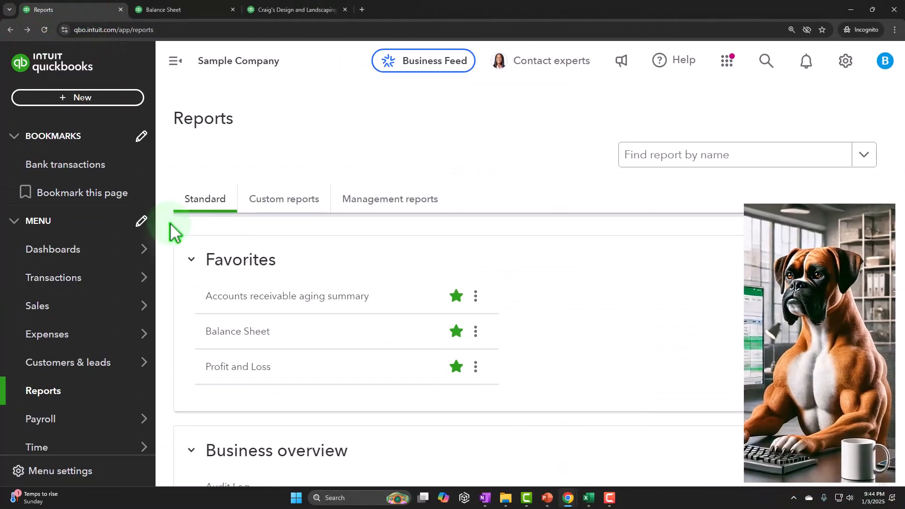
key("ctrl+minus")
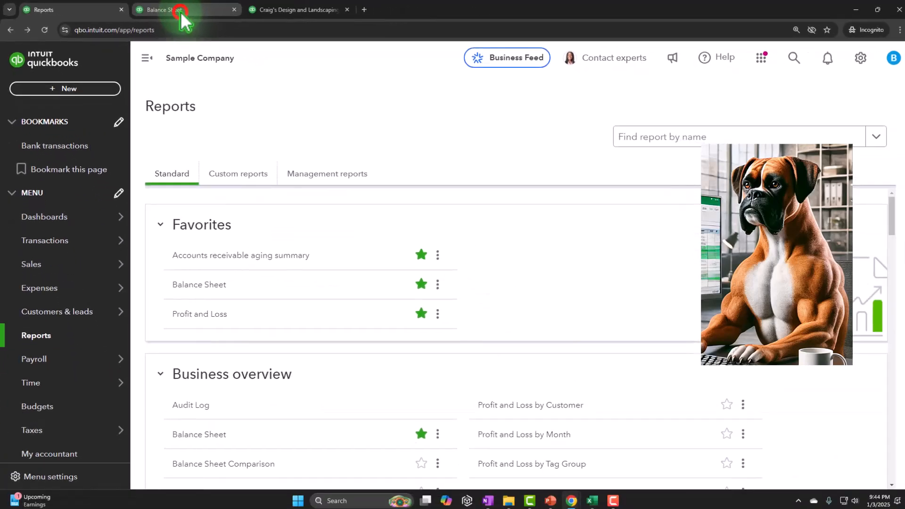
left_click(180, 11)
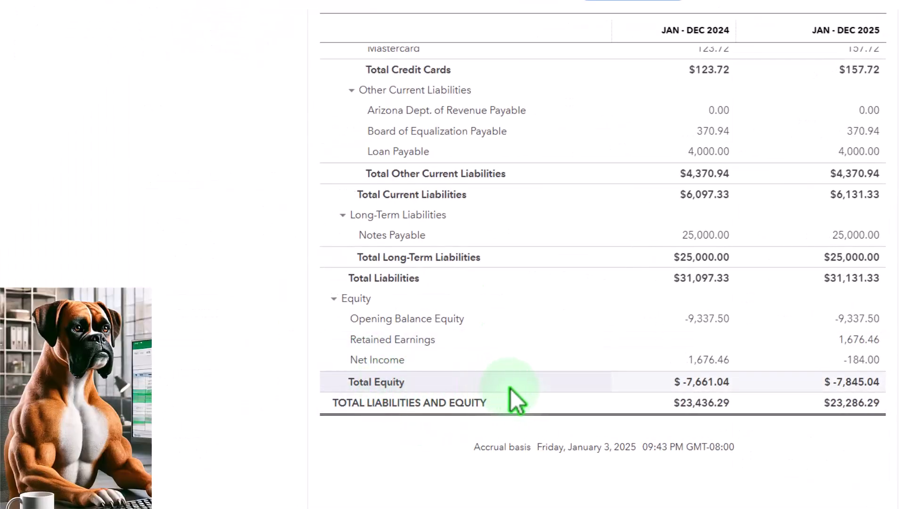
- Open the classic-view transaction report behind the Balance Sheet's 2025 Checking balance
scroll(592, 400, "up", 10)
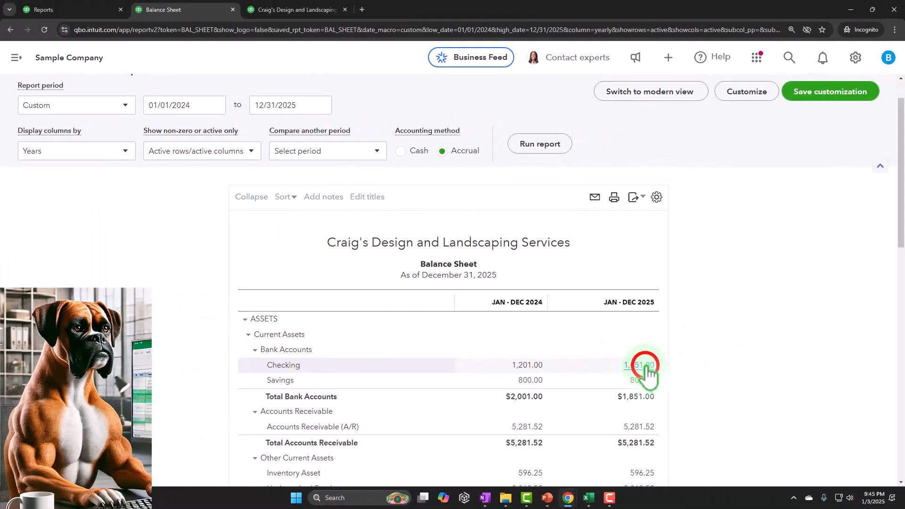
left_click(642, 359)
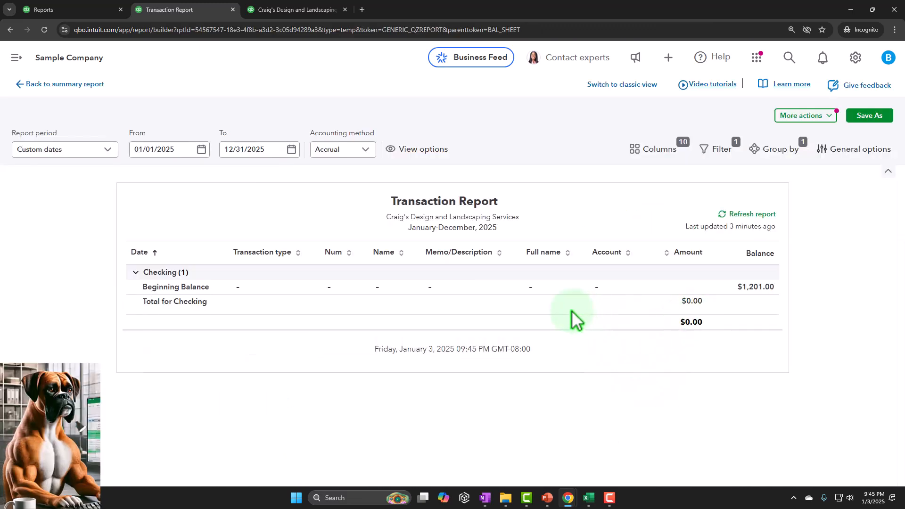
left_click(56, 83)
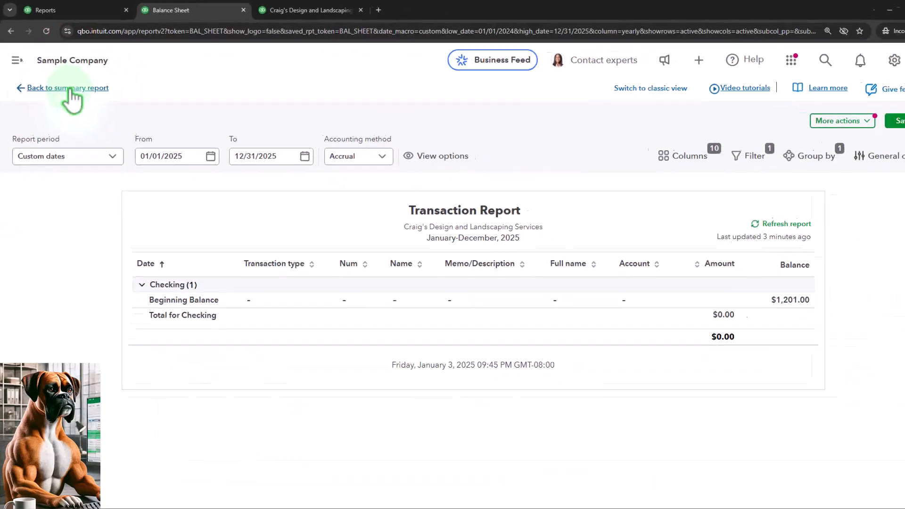
left_click(777, 338)
left_click(813, 278)
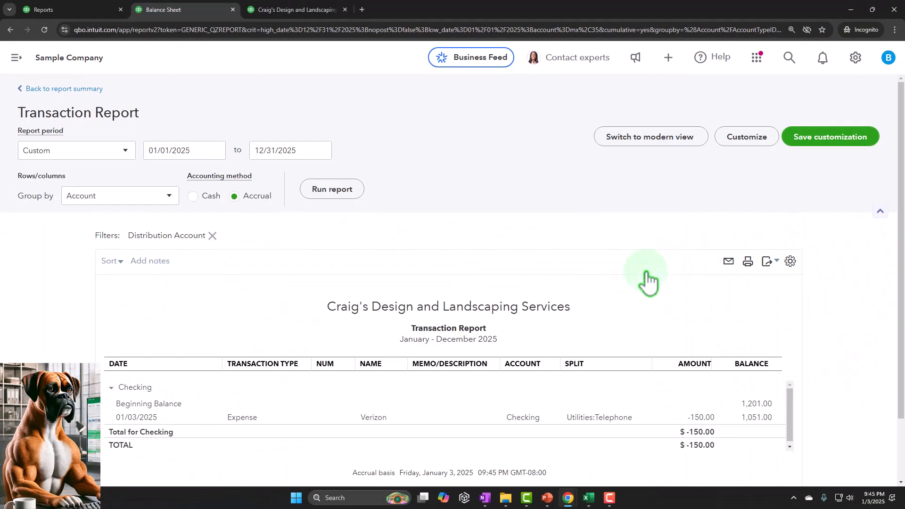
- Open the Verizon expense from the transaction report, view its Void and Delete options, and return to the Balance Sheet without changing it
left_click(701, 417)
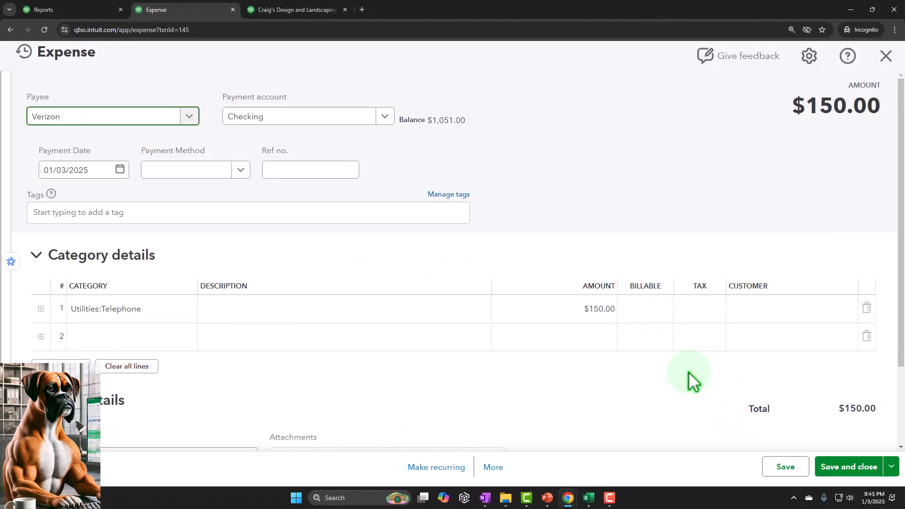
scroll(688, 372, "down", 2)
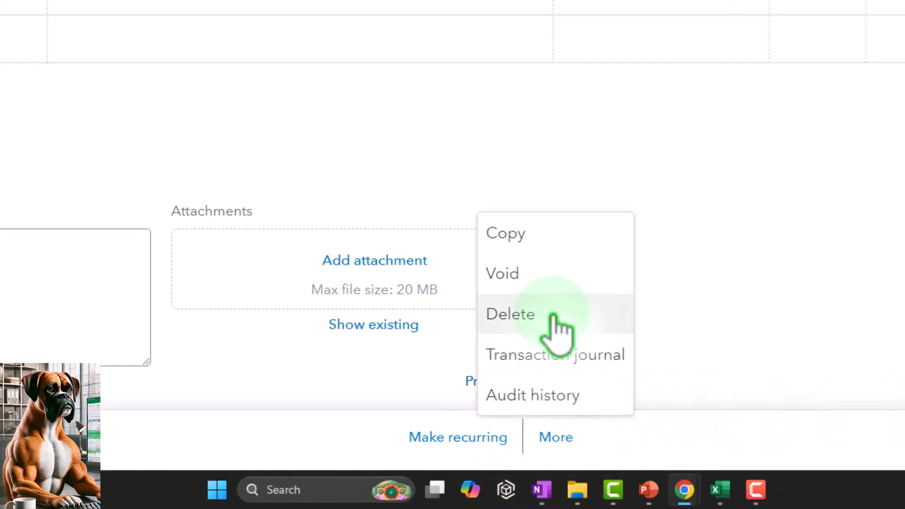
left_click(854, 294)
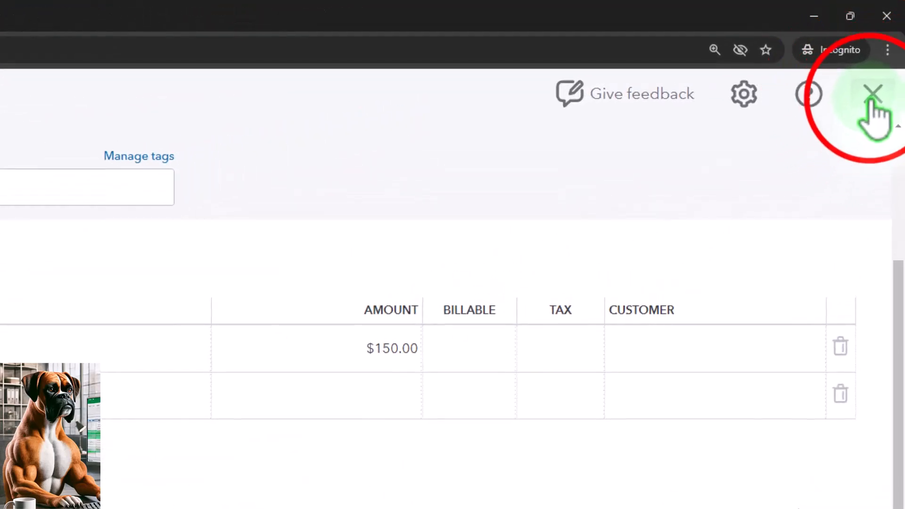
left_click(877, 79)
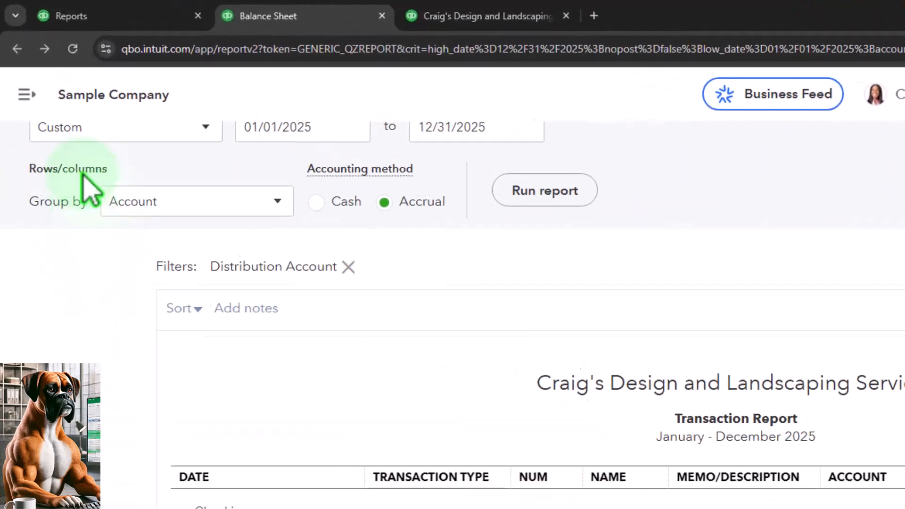
scroll(107, 236, "up", 2)
left_click(108, 158)
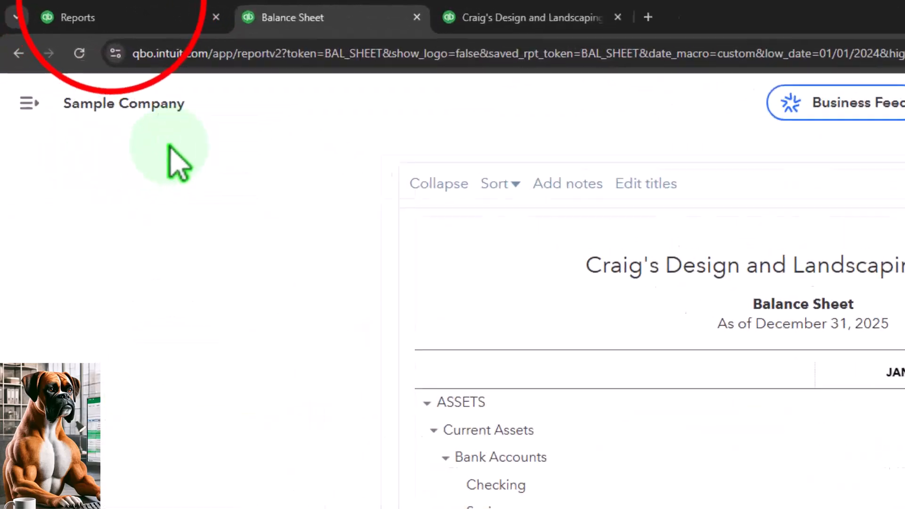
- Open the bank transactions page, dismiss its bank connection message, and look at the Reconcile page before returning to bank transactions
left_click(120, 17)
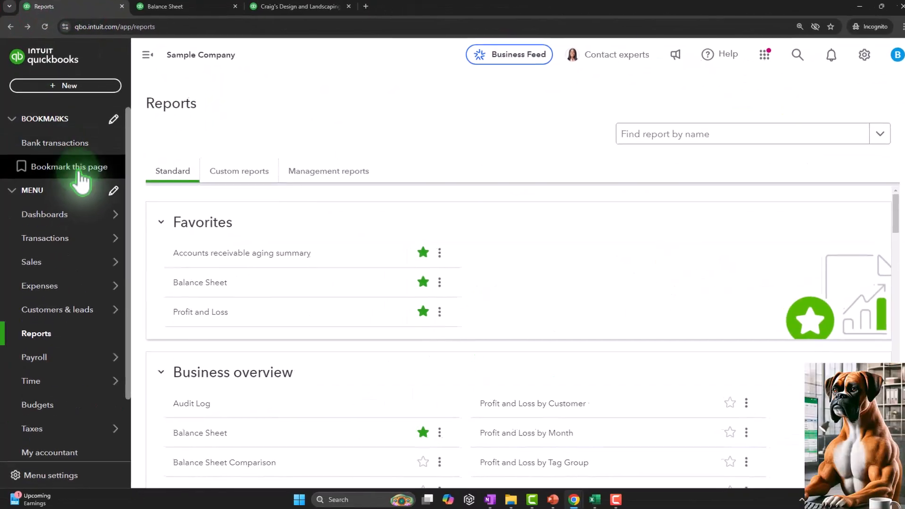
mouse_move(106, 196)
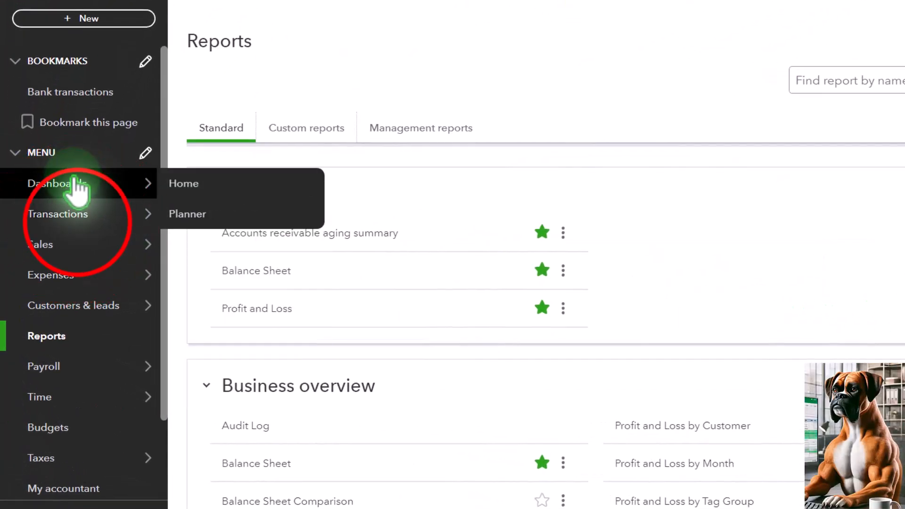
left_click(78, 220)
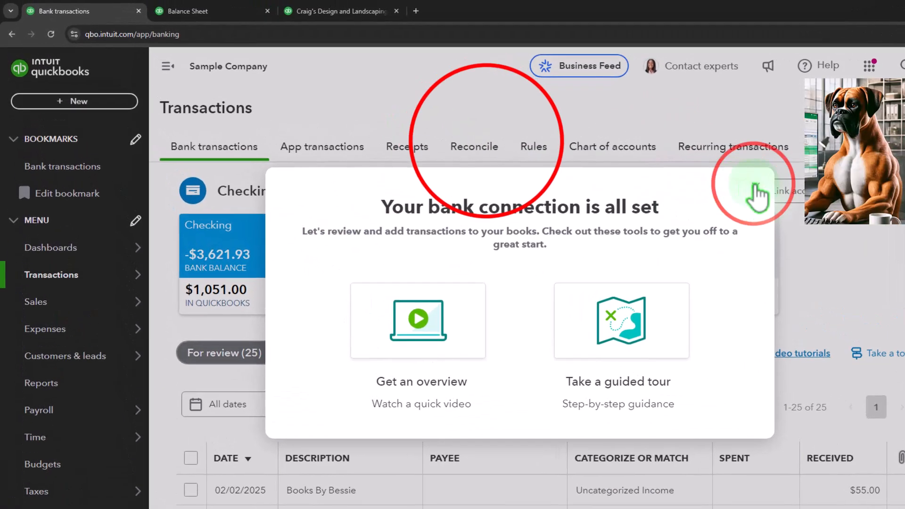
left_click(657, 162)
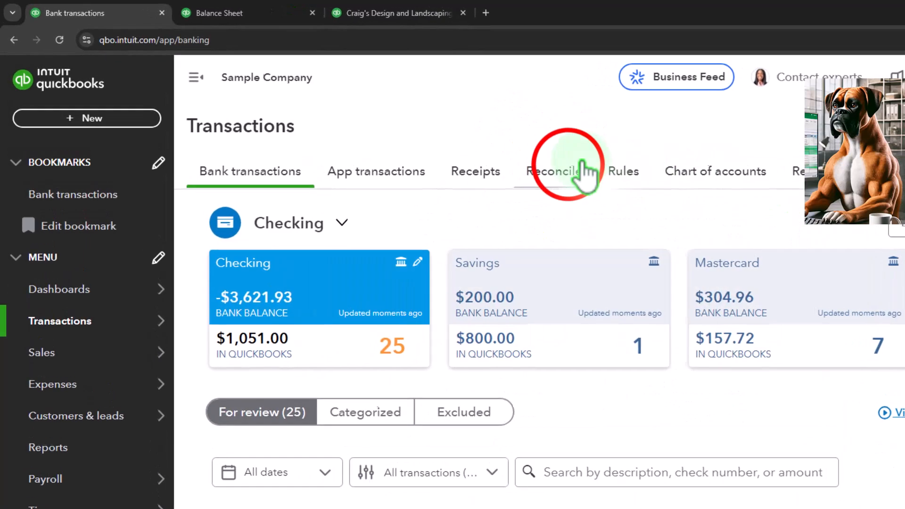
left_click(422, 128)
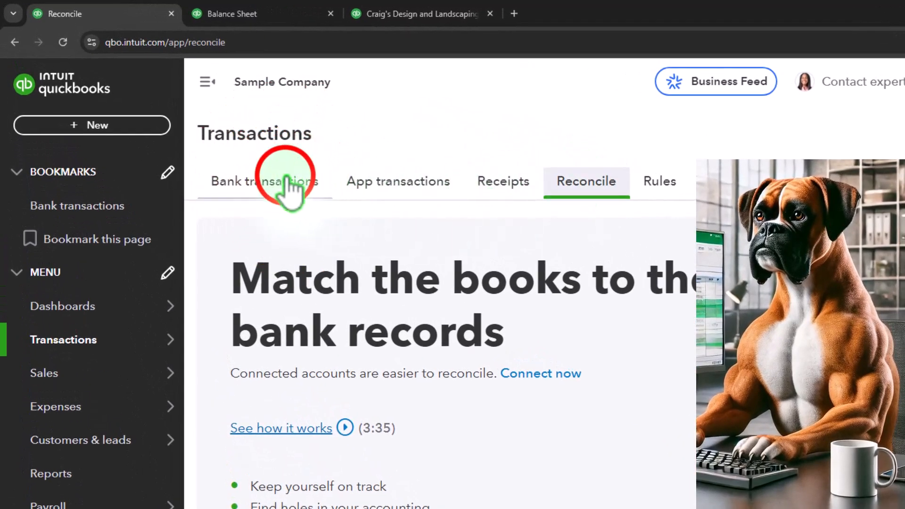
left_click(286, 179)
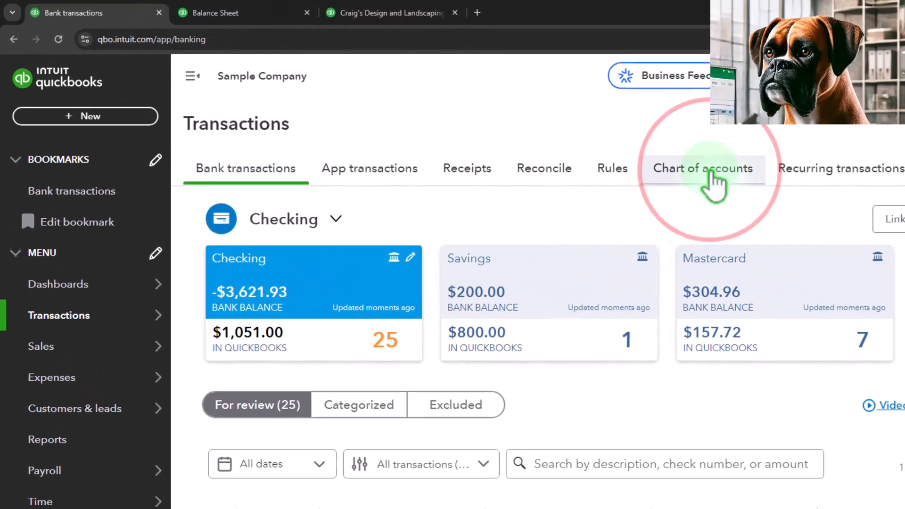
- Open the Checking account's register from the chart of accounts and dismiss the Register basics tip
left_click(712, 178)
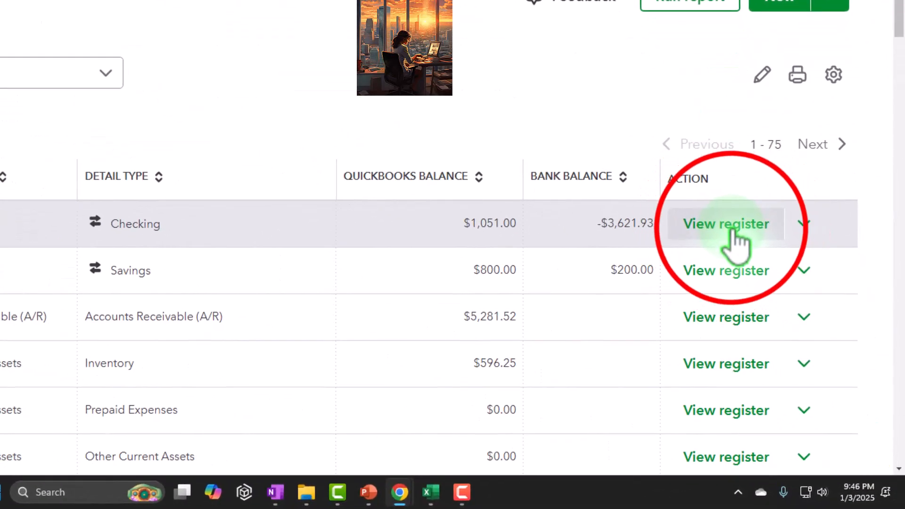
left_click(730, 230)
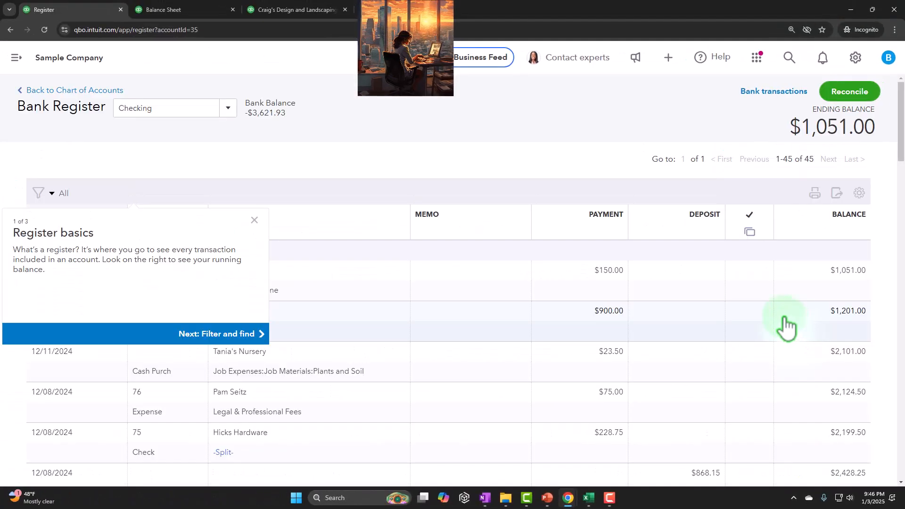
left_click(253, 220)
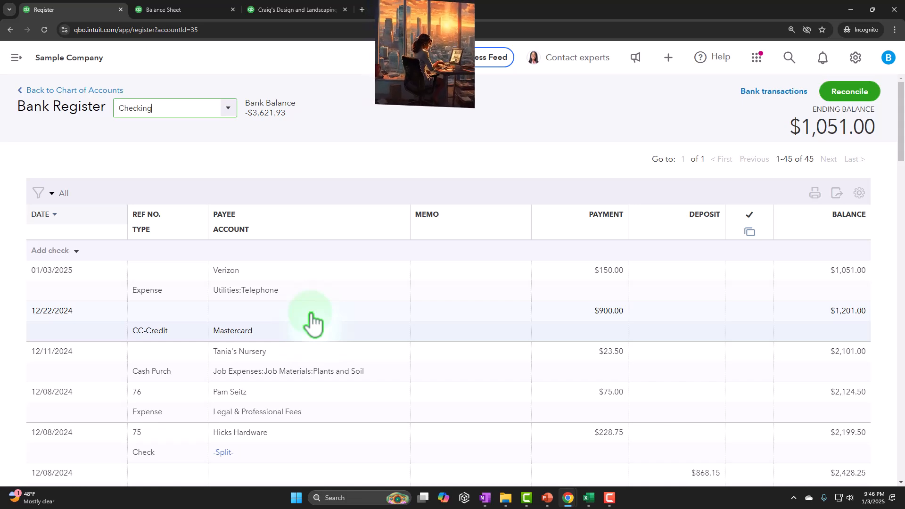
- Open the 01/03/2025 Verizon expense from the Checking register and void it
left_click(343, 290)
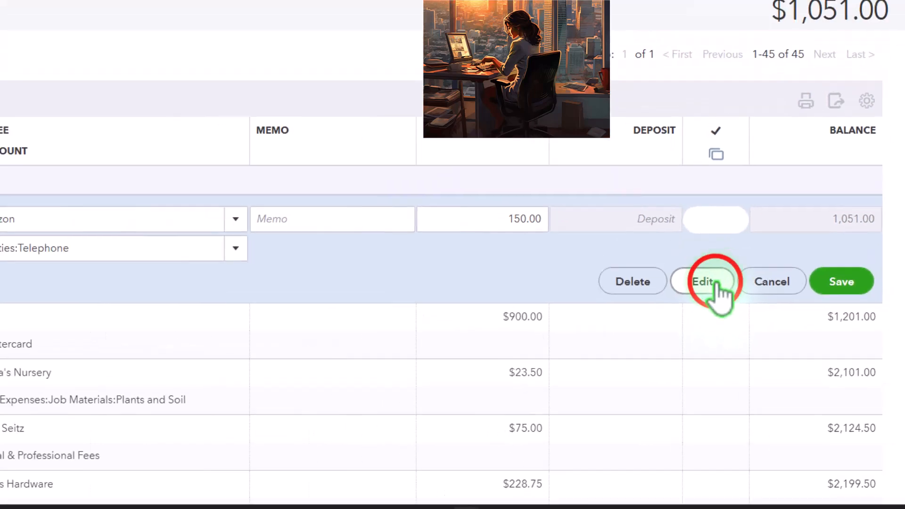
left_click(715, 283)
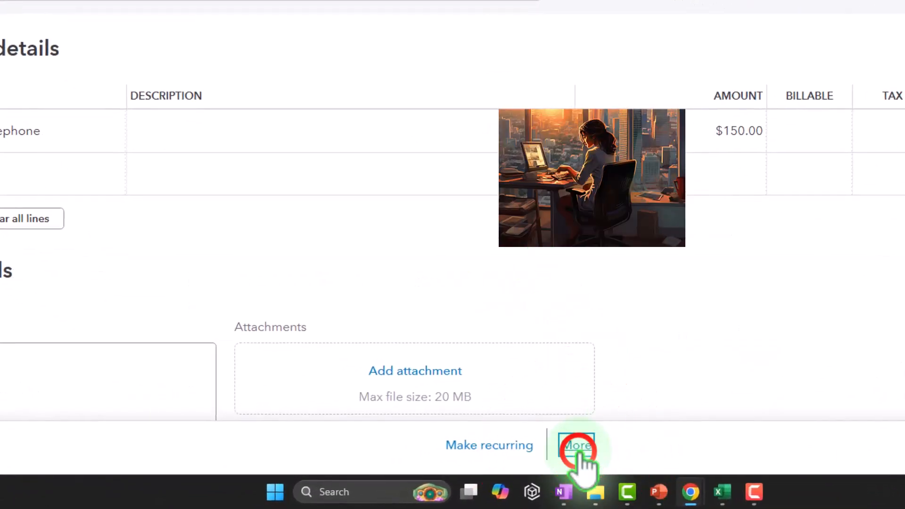
left_click(578, 448)
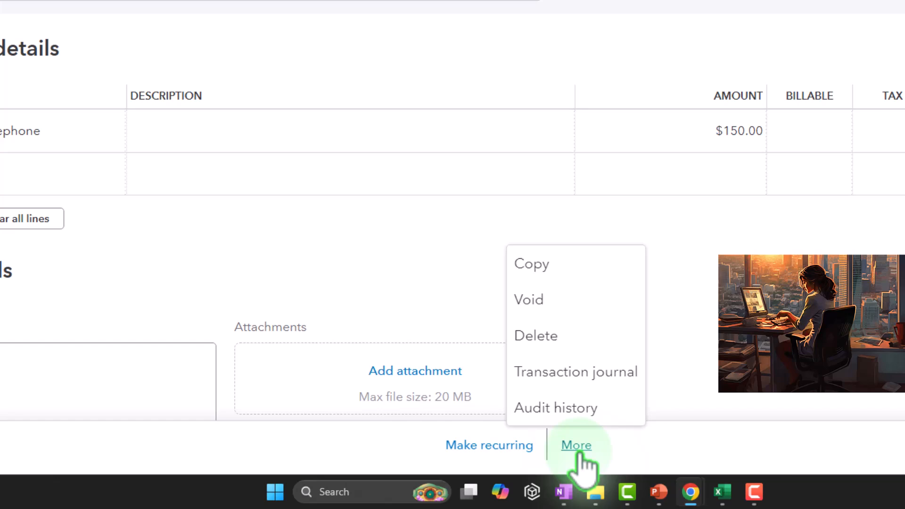
left_click(573, 309)
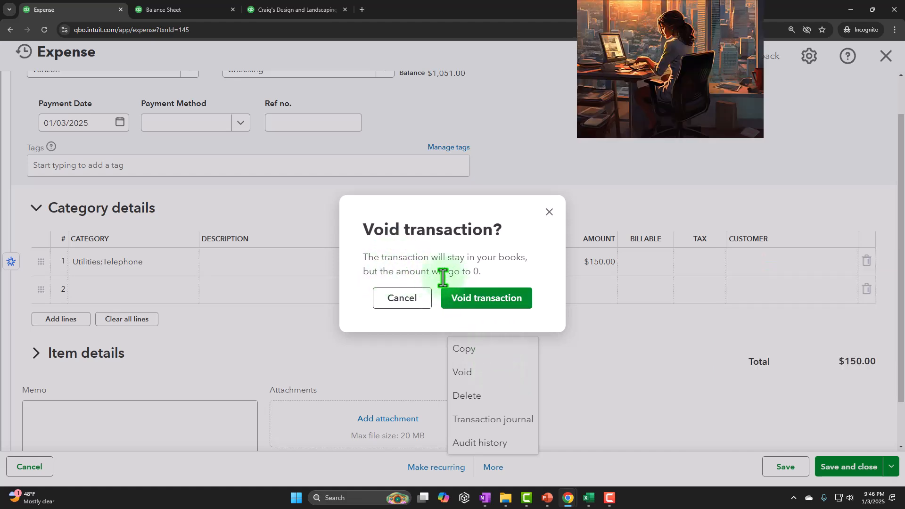
left_click(487, 300)
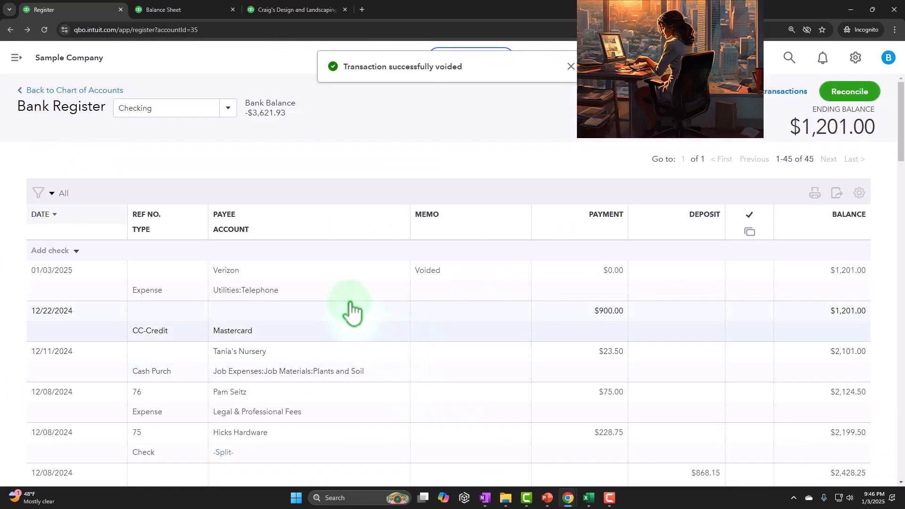
- Reopen the voided Verizon expense from the register, review its amount, memo and payment status, and close it
left_click(555, 296)
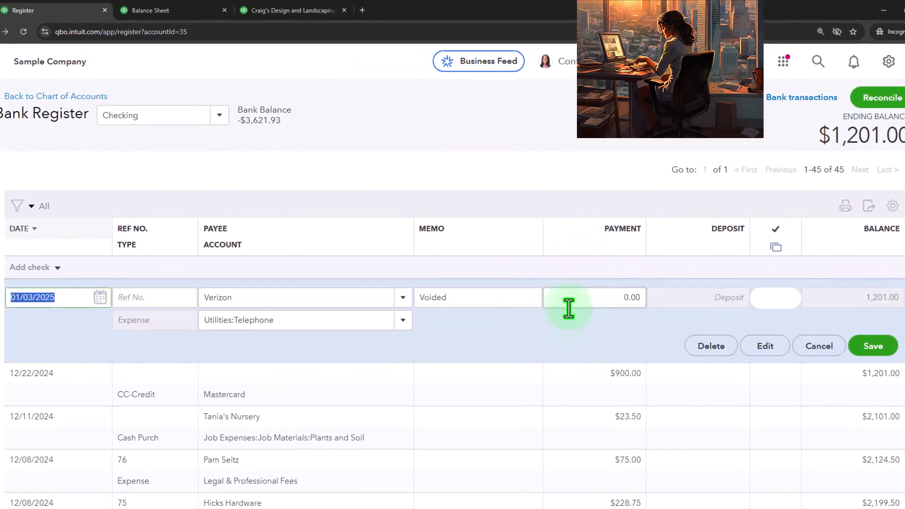
left_click(773, 346)
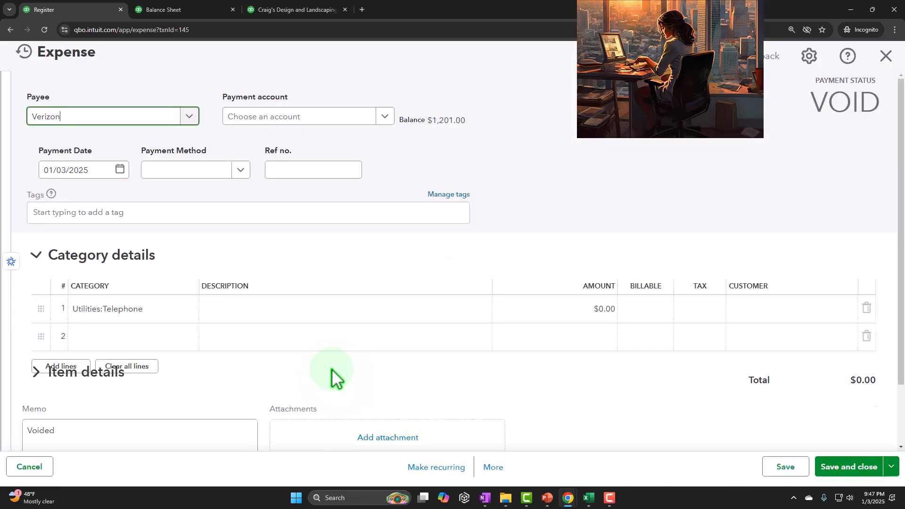
scroll(332, 372, "down", 2)
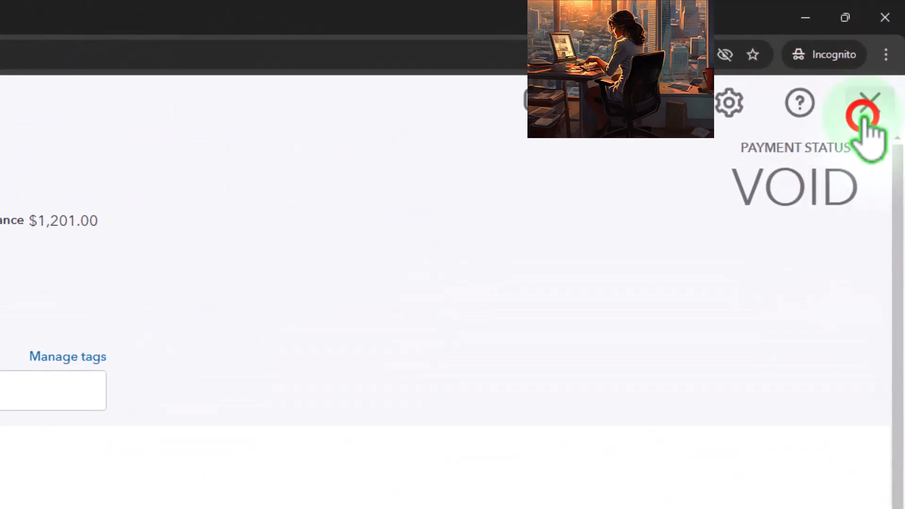
left_click(878, 99)
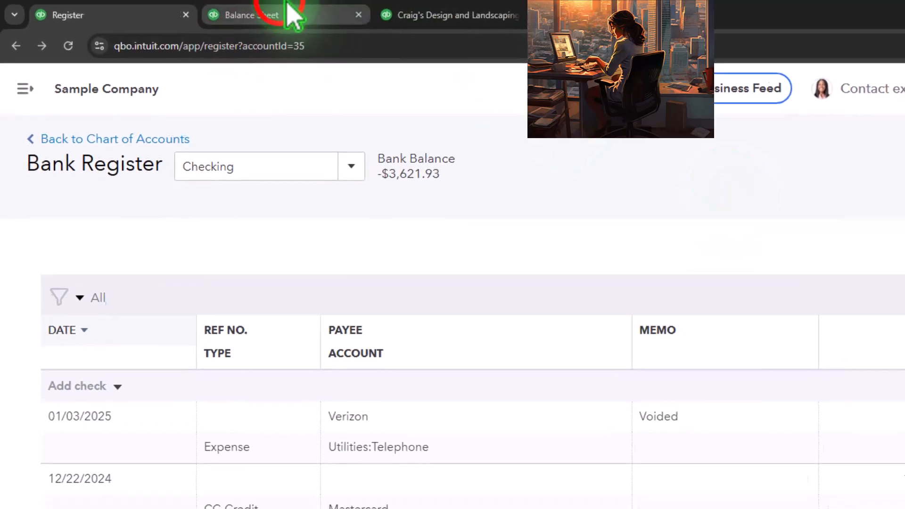
- Rerun the Balance Sheet for 01/01/2024 to 12/31/2025 and compare both years from Checking down to Net Income
left_click(207, 12)
scroll(189, 216, "up", 3)
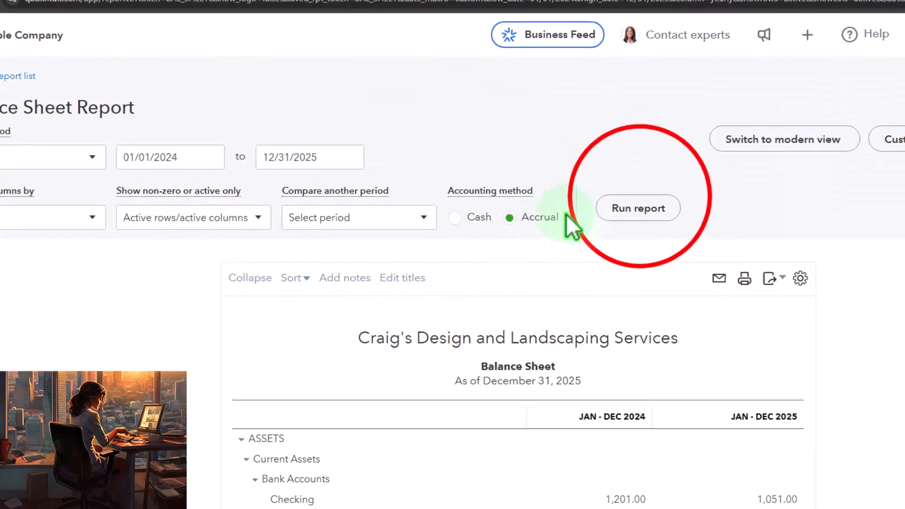
left_click(575, 193)
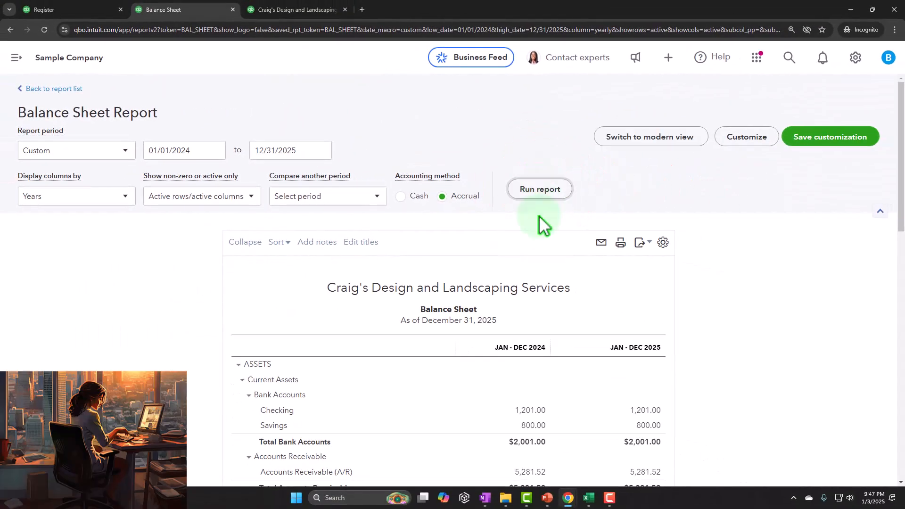
scroll(541, 219, "down", 8)
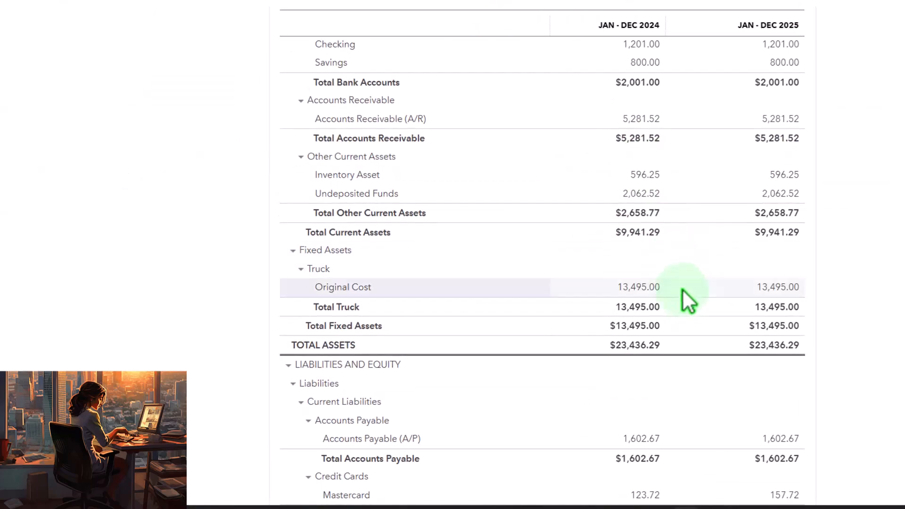
scroll(715, 350, "down", 6)
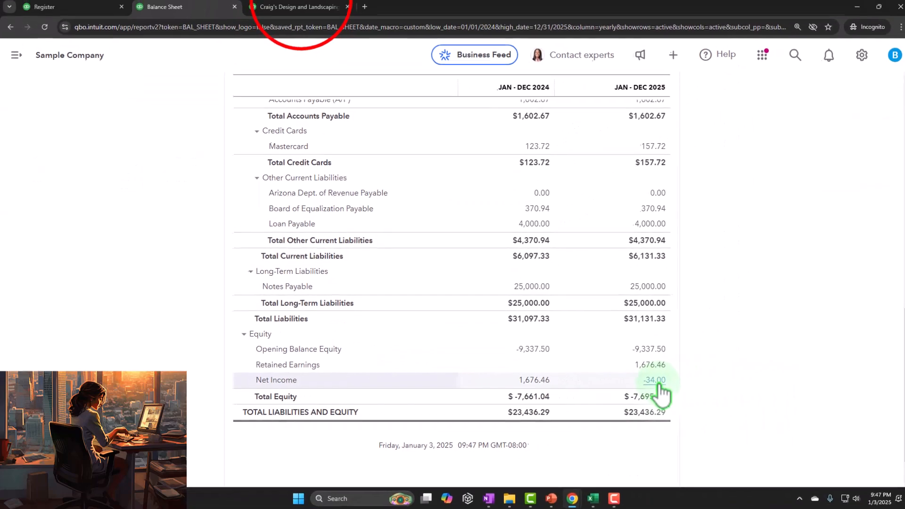
- Rerun the Profit and Loss report and examine the 2025 Telephone expense and net income
left_click(302, 6)
scroll(448, 189, "up", 10)
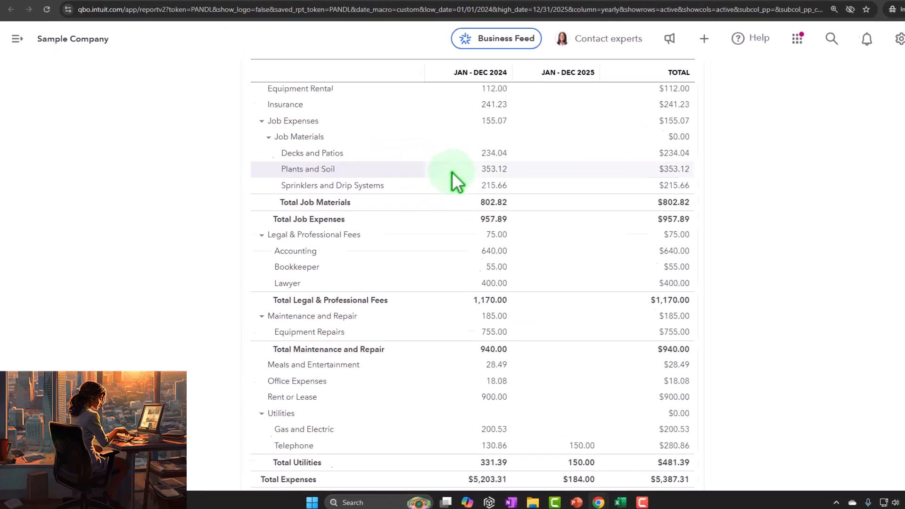
scroll(511, 143, "up", 5)
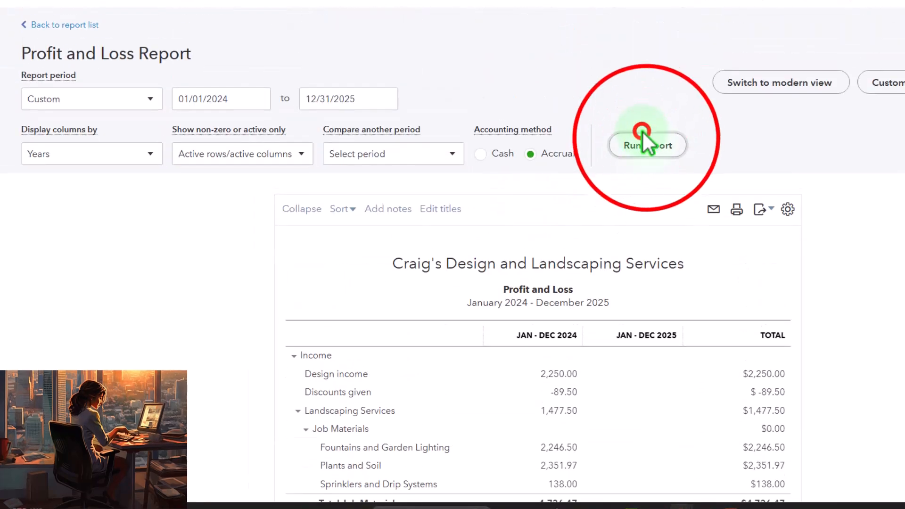
scroll(632, 229, "down", 20)
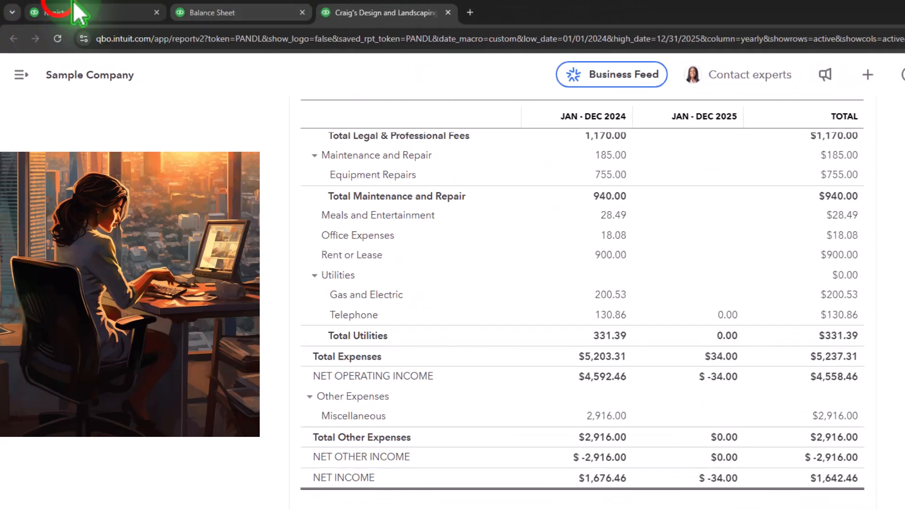
- Return to the Checking register and sort its transactions by date, oldest first
left_click(71, 7)
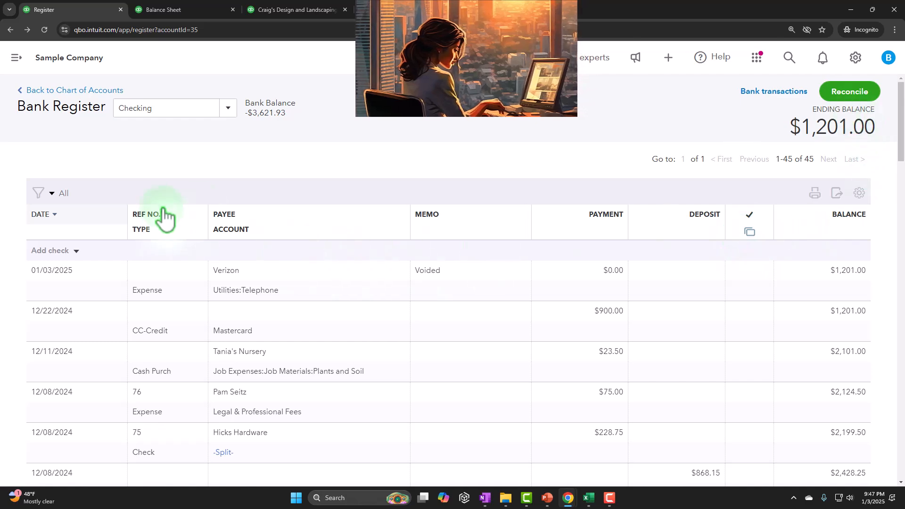
scroll(66, 228, "down", 3)
scroll(75, 241, "up", 3)
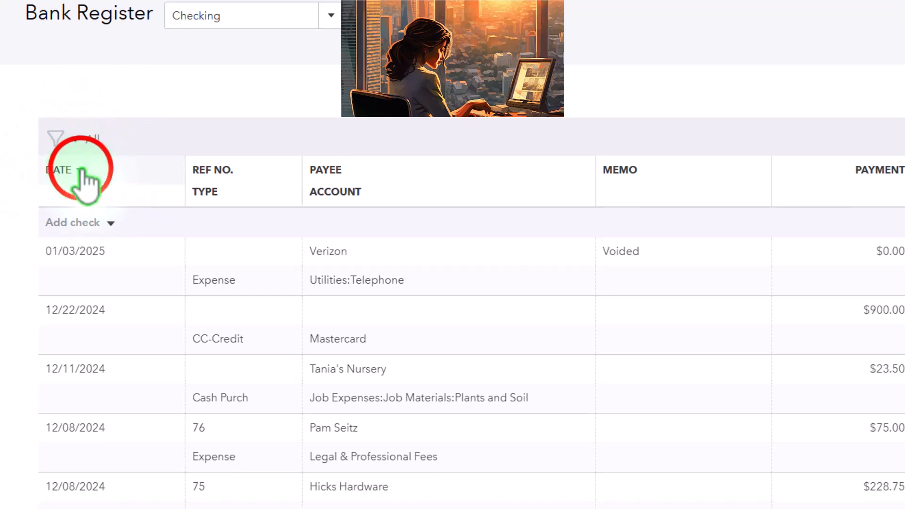
left_click(82, 174)
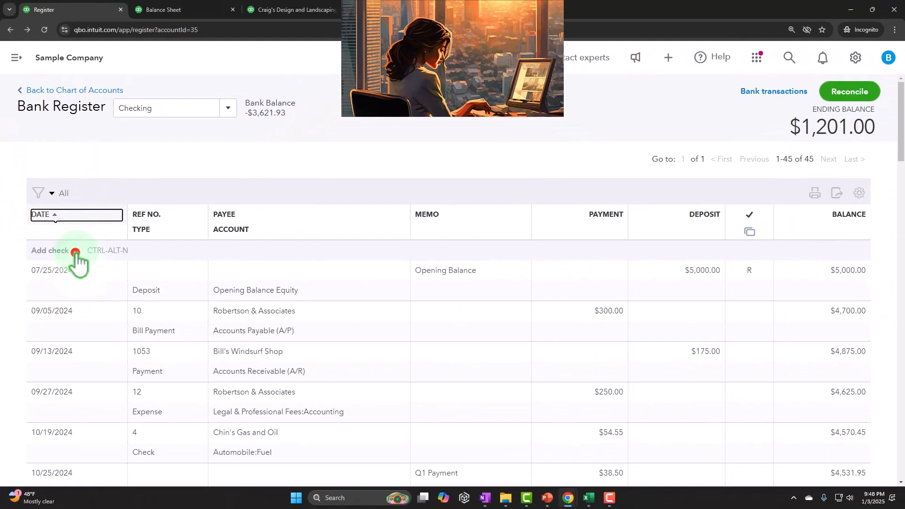
- Start a 01/03/2025 journal entry in the register with payee Verizon, memo "Void check 1/3" and payment 150.00
left_click(111, 223)
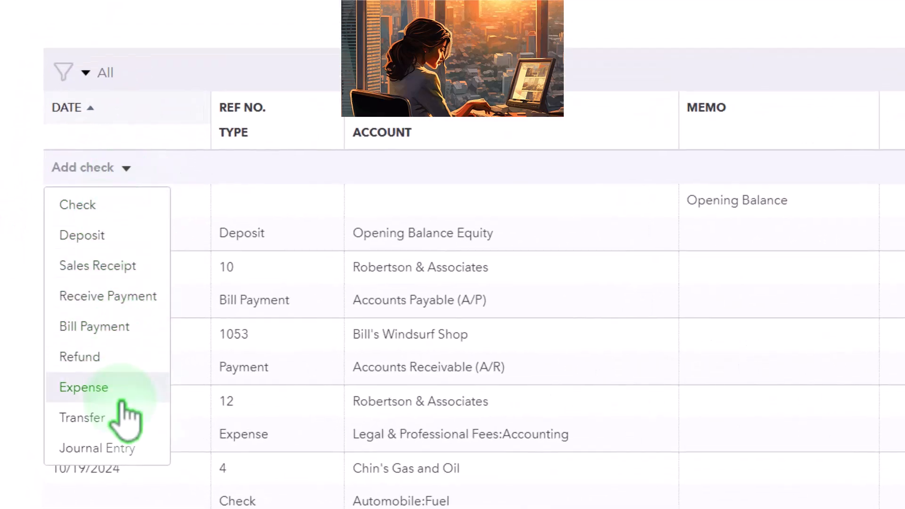
left_click(116, 448)
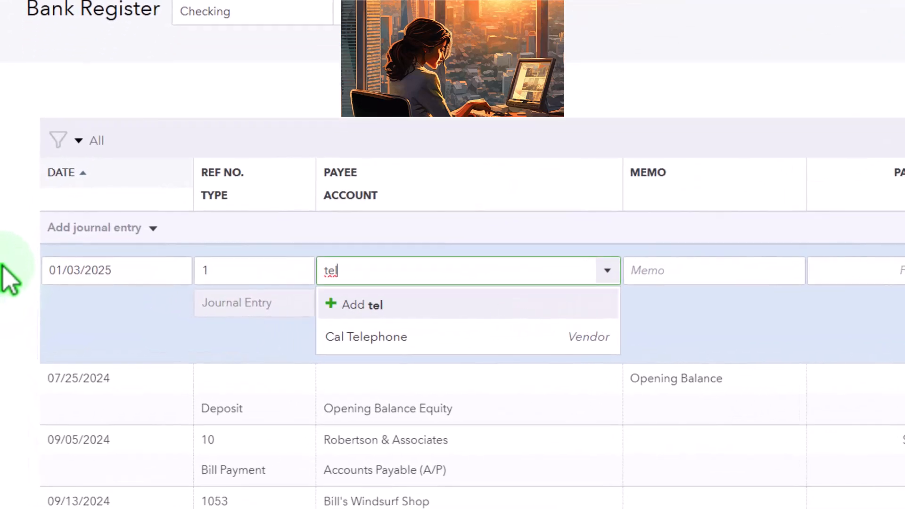
type("er")
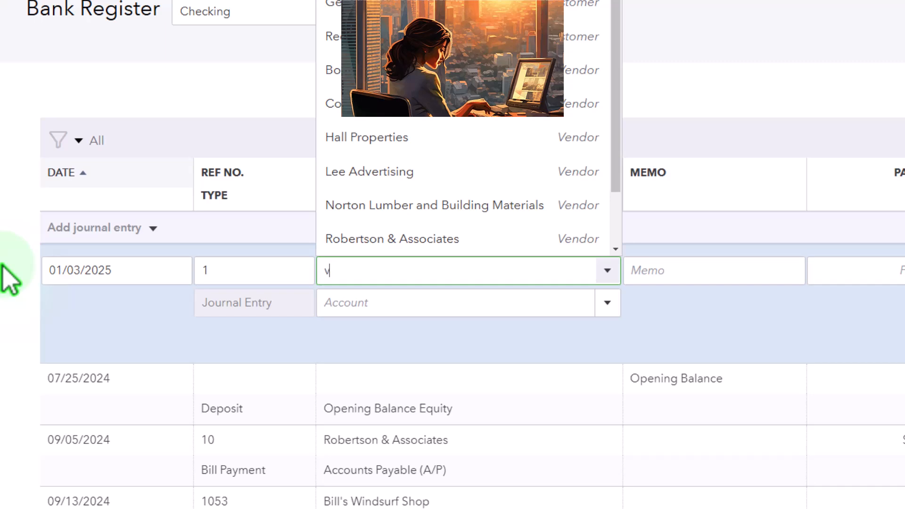
type("erizon")
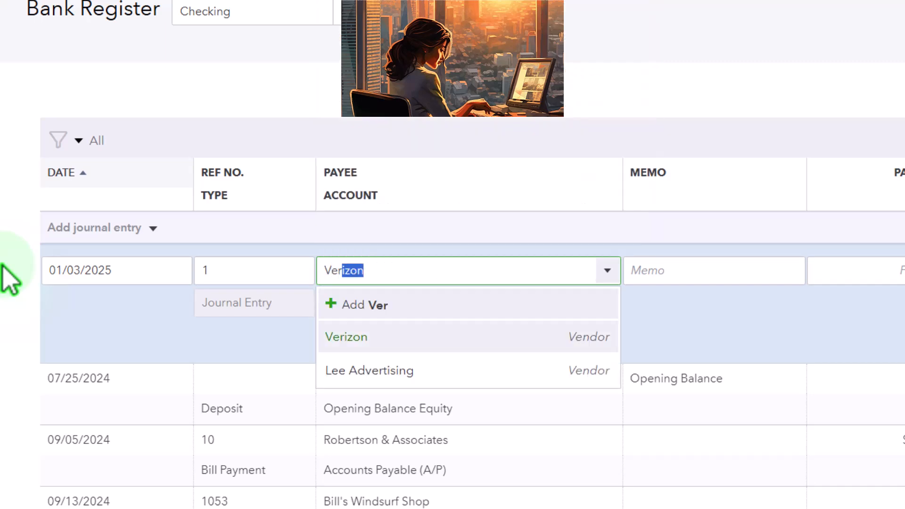
key("Tab")
type("V")
type("oid check 1/3")
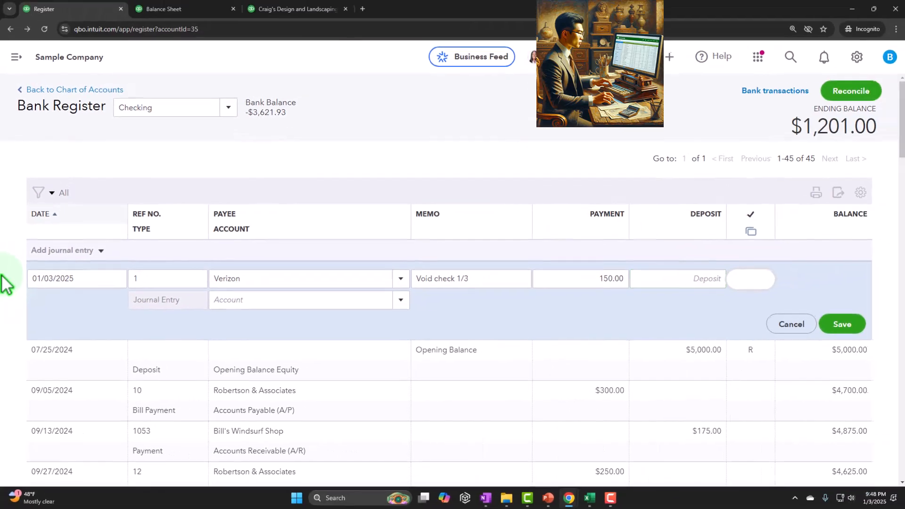
- Assign the journal entry to the Utilities:Telephone account and save it
key("Tab")
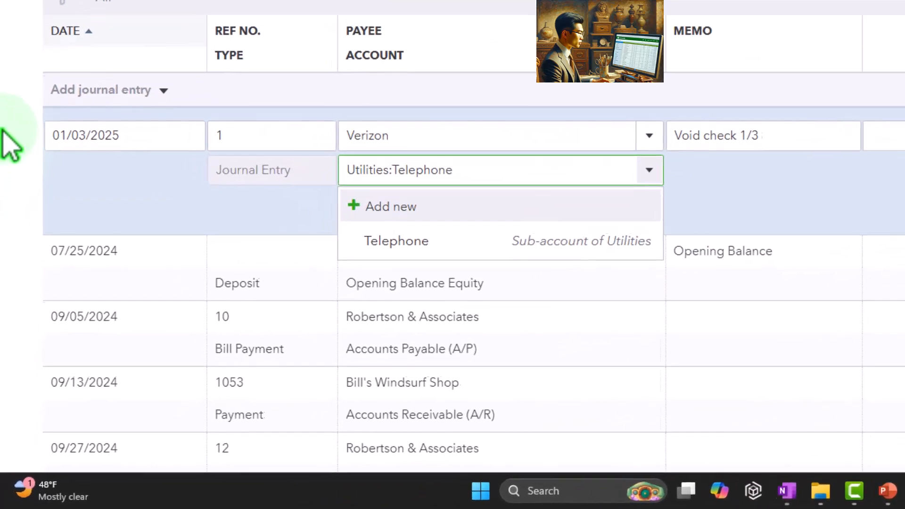
key("Up")
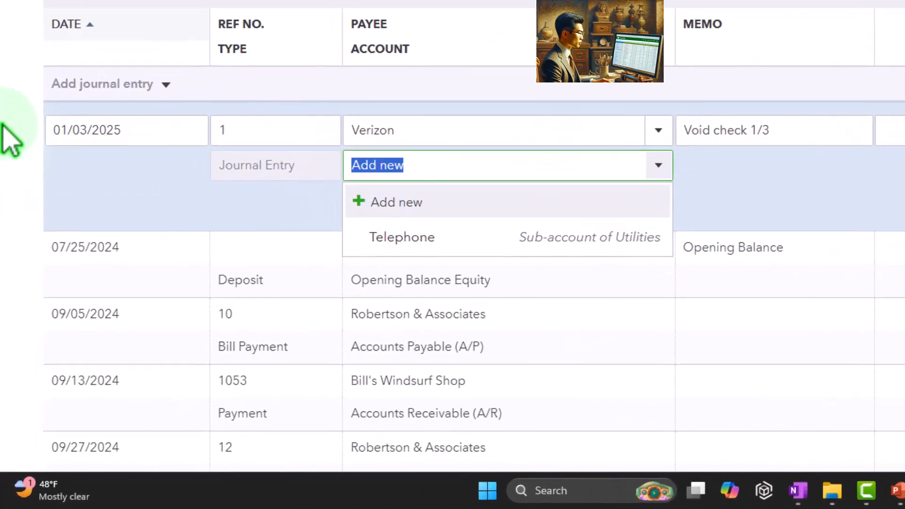
key("Down")
key("Return")
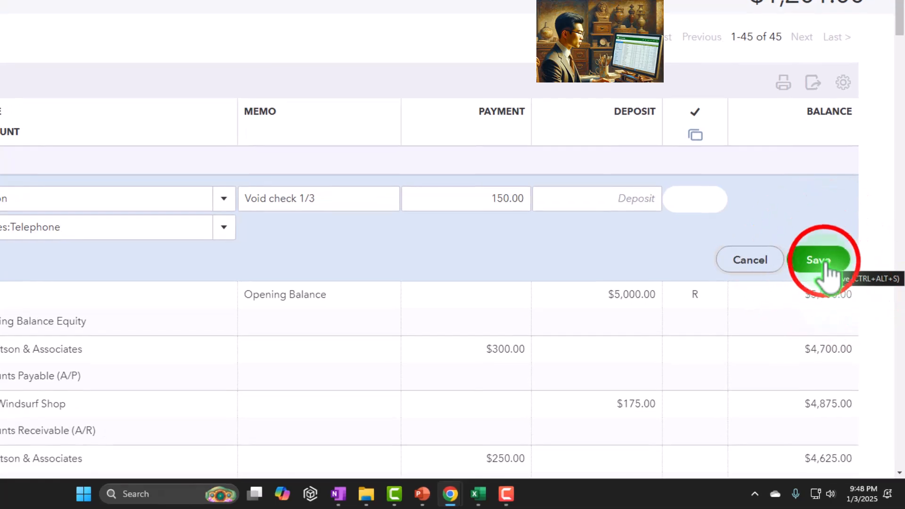
left_click(826, 264)
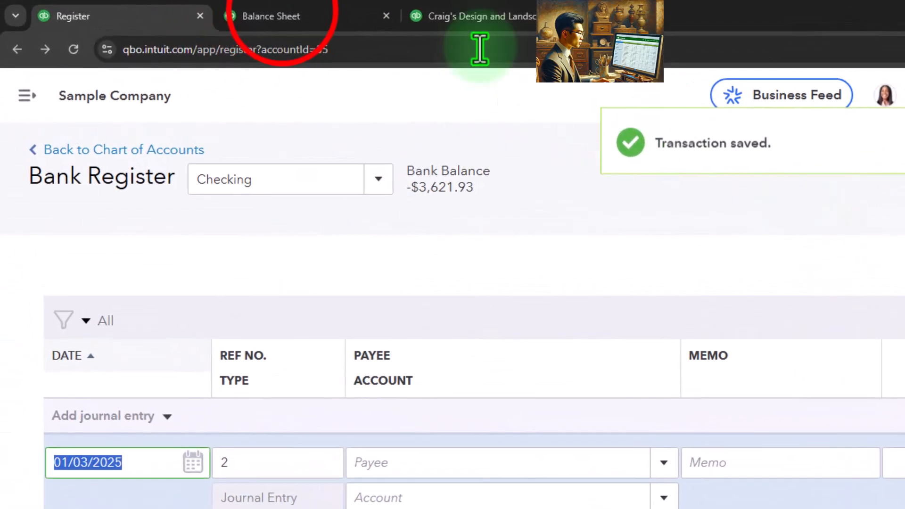
- Refresh the Balance Sheet, inspect the transactions behind the 2025 Checking balance, and return to the report summary
left_click(243, 14)
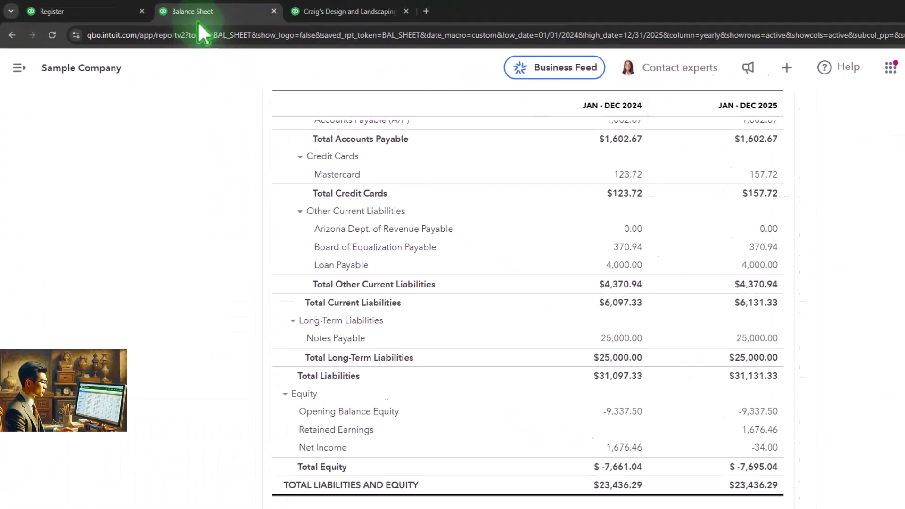
scroll(306, 257, "up", 10)
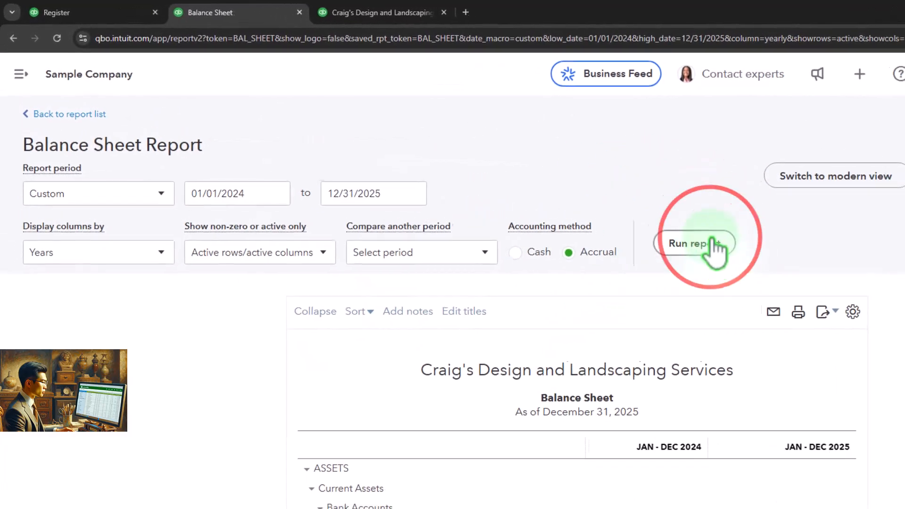
left_click(593, 203)
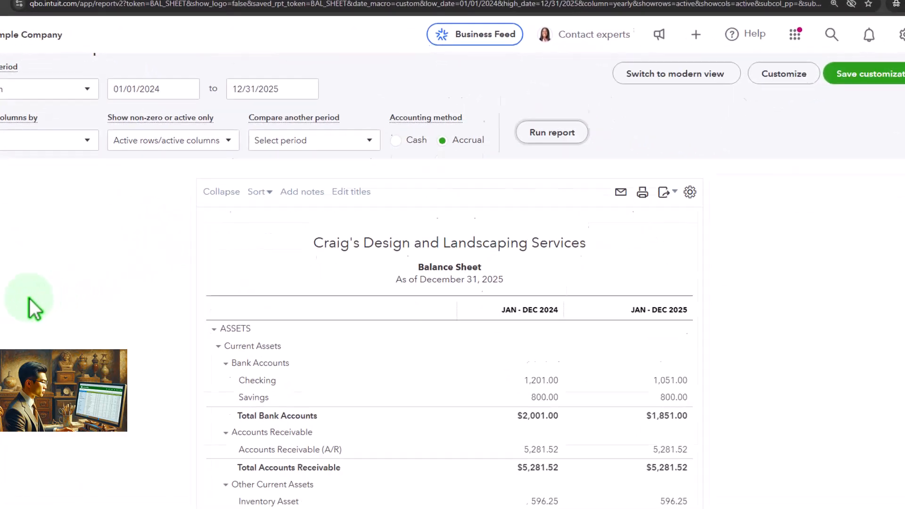
left_click(754, 210)
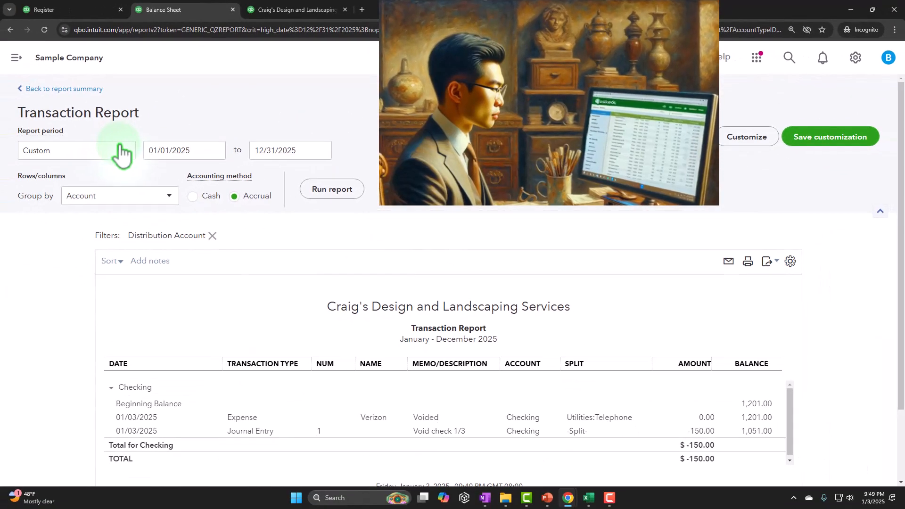
left_click(62, 88)
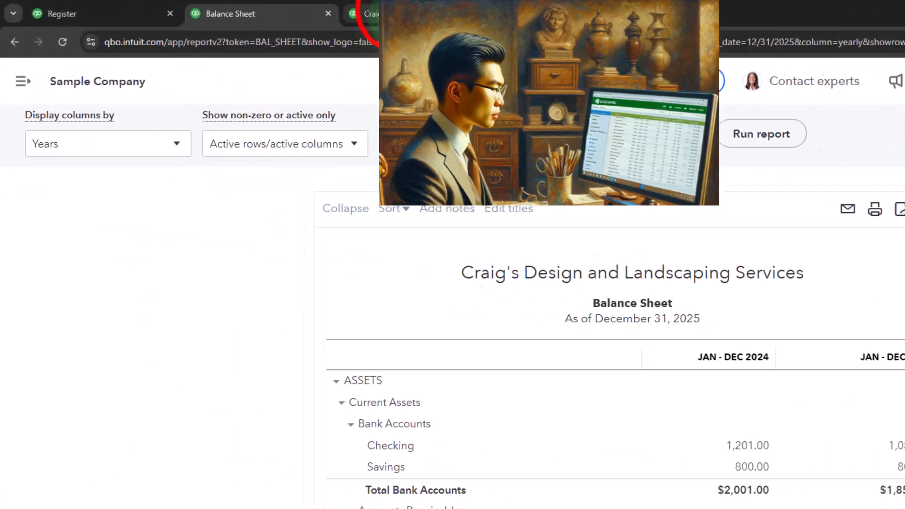
- Switch to the Profit and Loss report and refresh it to include the new journal entry
left_click(325, 11)
scroll(593, 246, "up", 15)
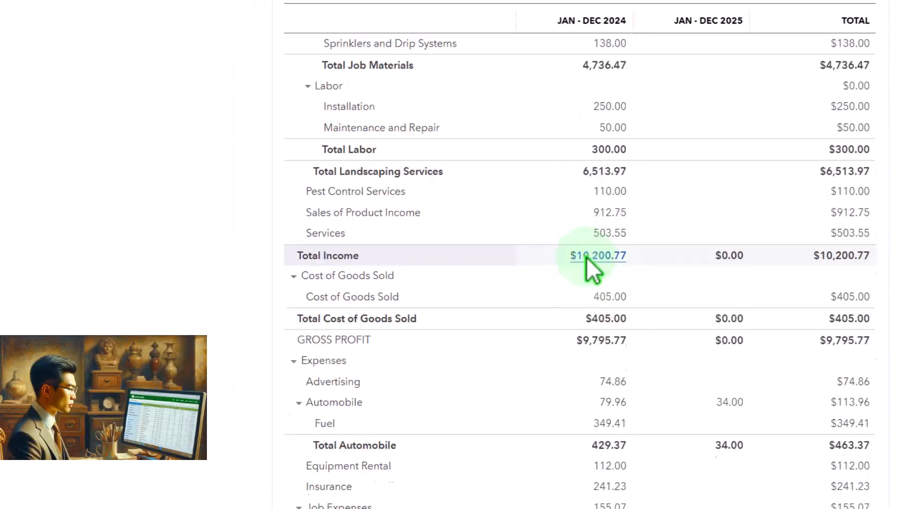
left_click(655, 182)
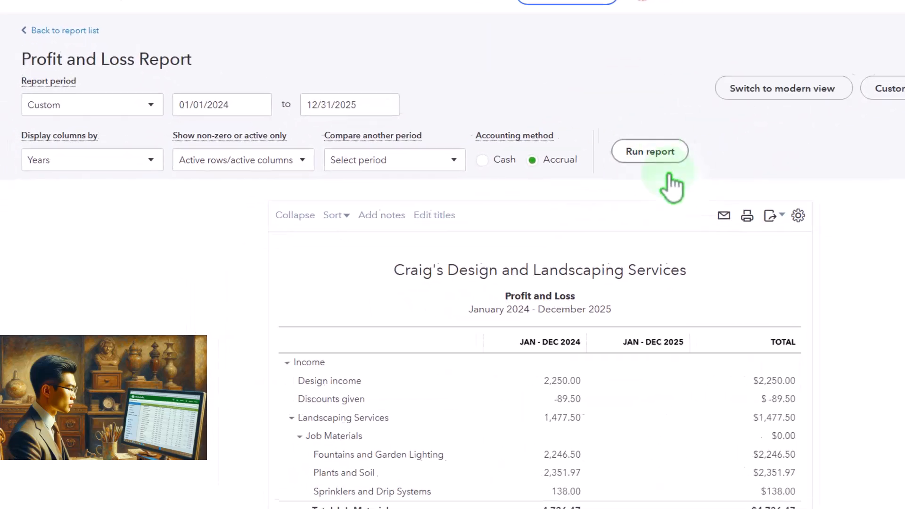
- Examine the 2025 Telephone expense and net income in the Profit and Loss report
scroll(693, 304, "down", 8)
scroll(693, 301, "down", 6)
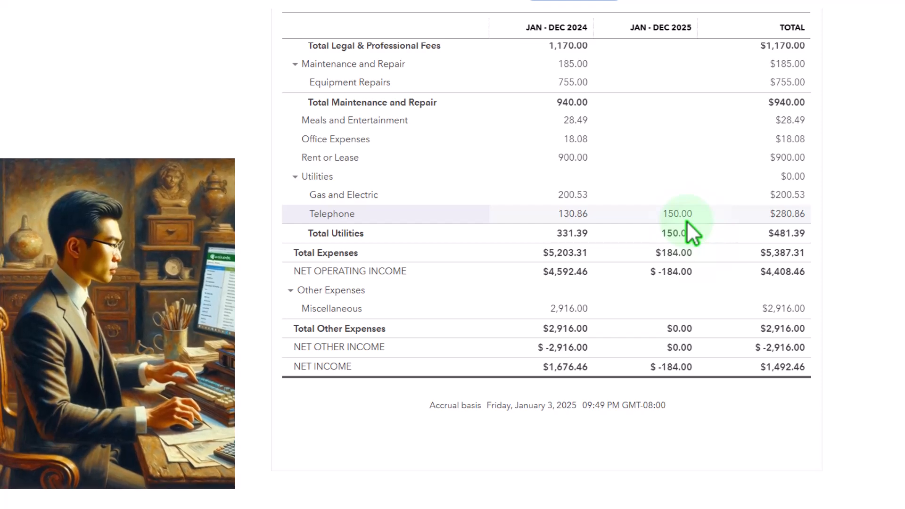
- Start a journal entry dated 01/01/2026 in the Checking register with Verizon as the payee
left_click(94, 11)
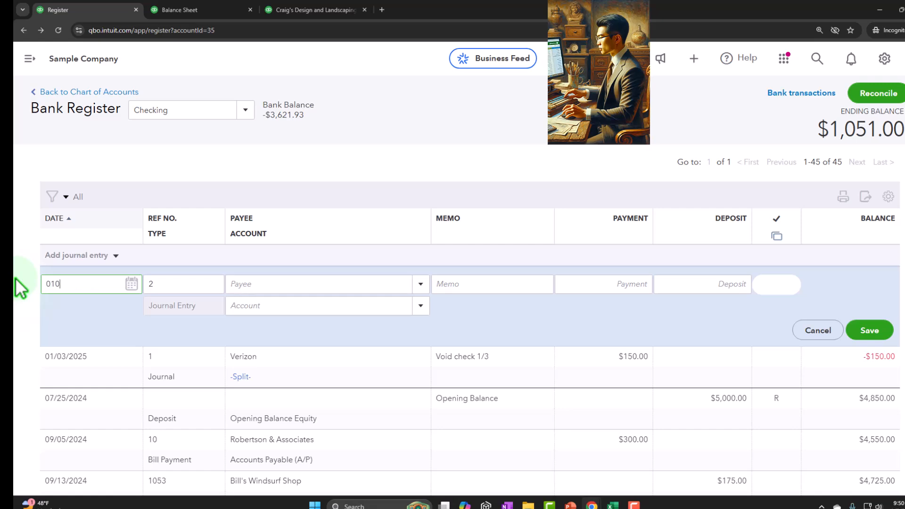
type("1/")
type("202")
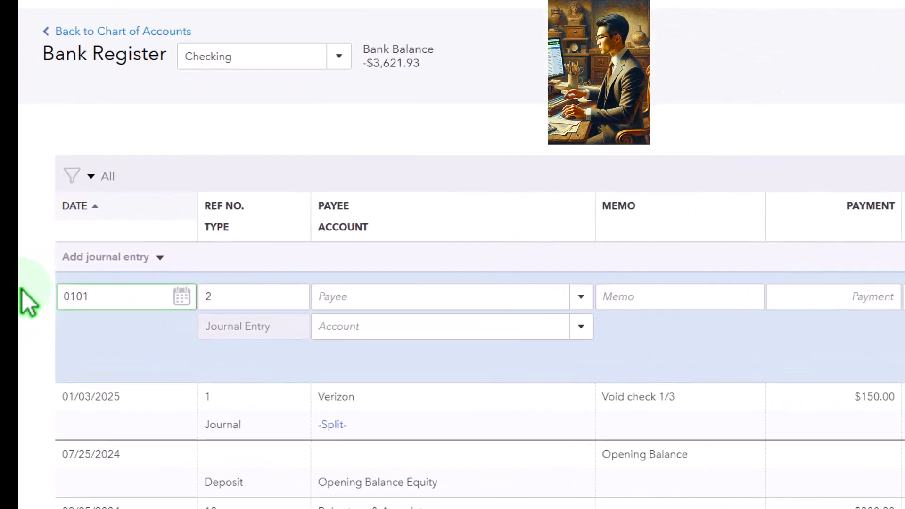
type("6")
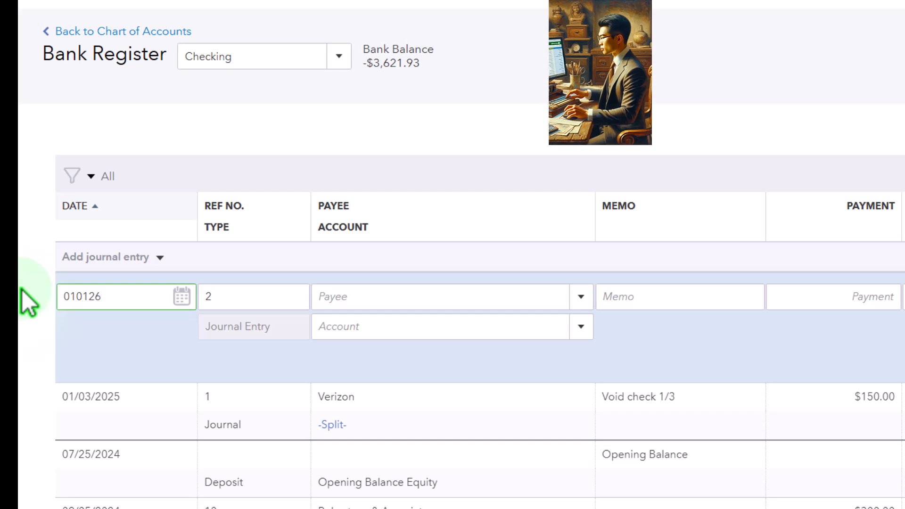
key("Tab")
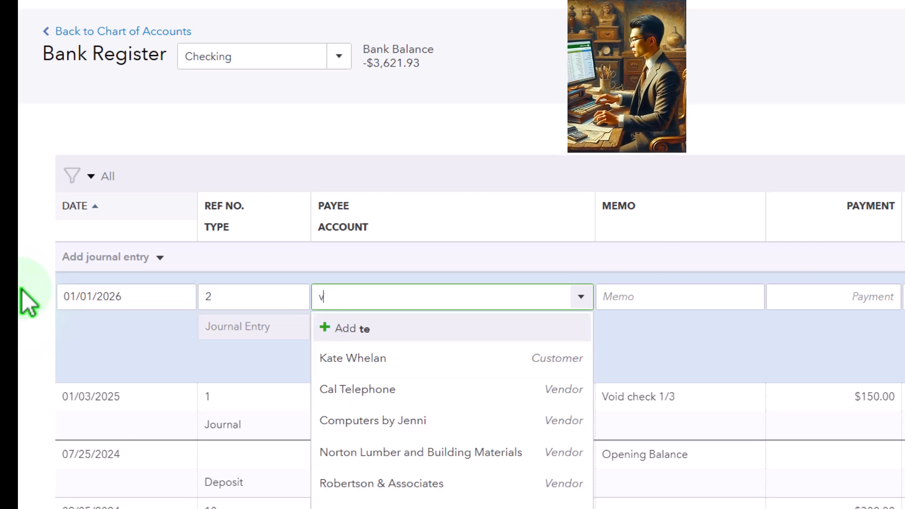
key("Tab")
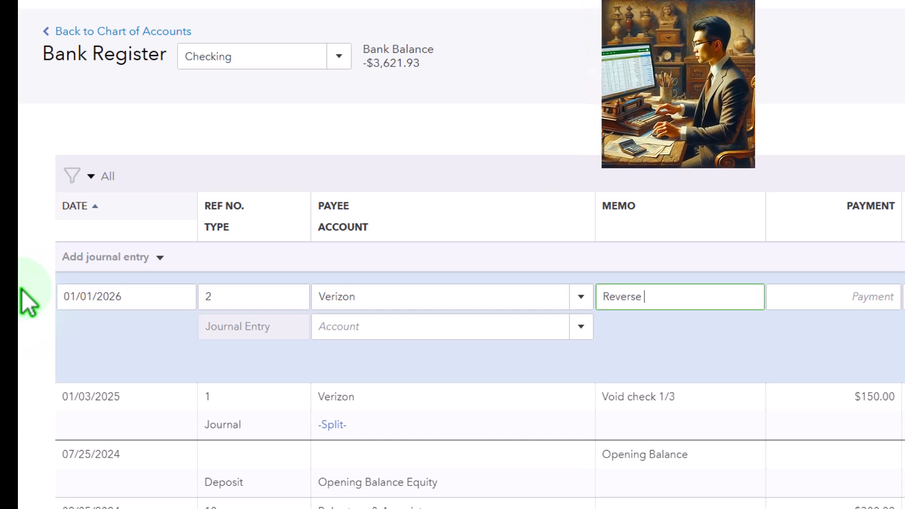
- Give the journal entry the memo "Reverse void Expense 1/3/05" and a deposit amount of 150.00
type("Reverse void ")
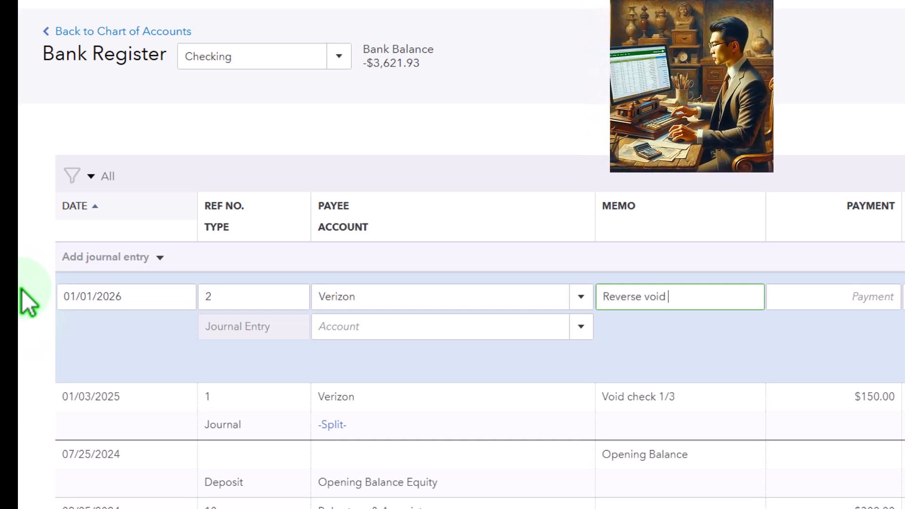
type("Expense")
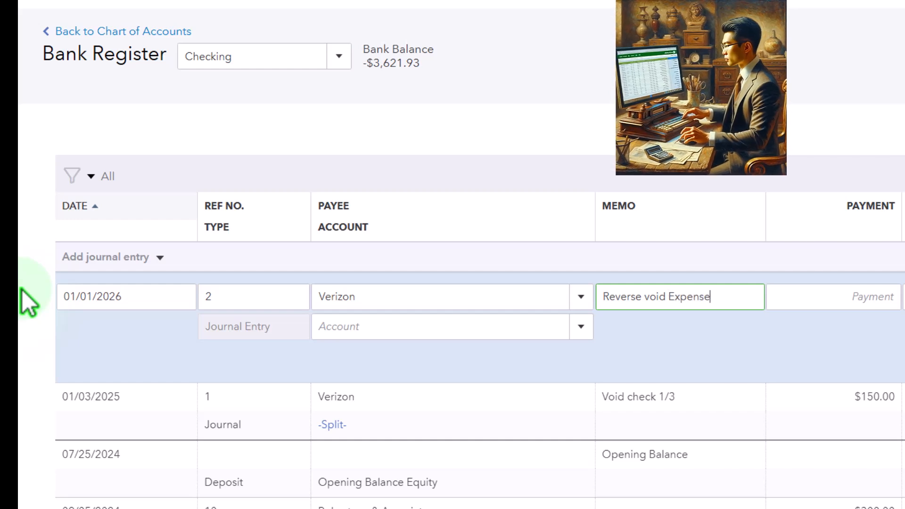
type(" 1/3/05")
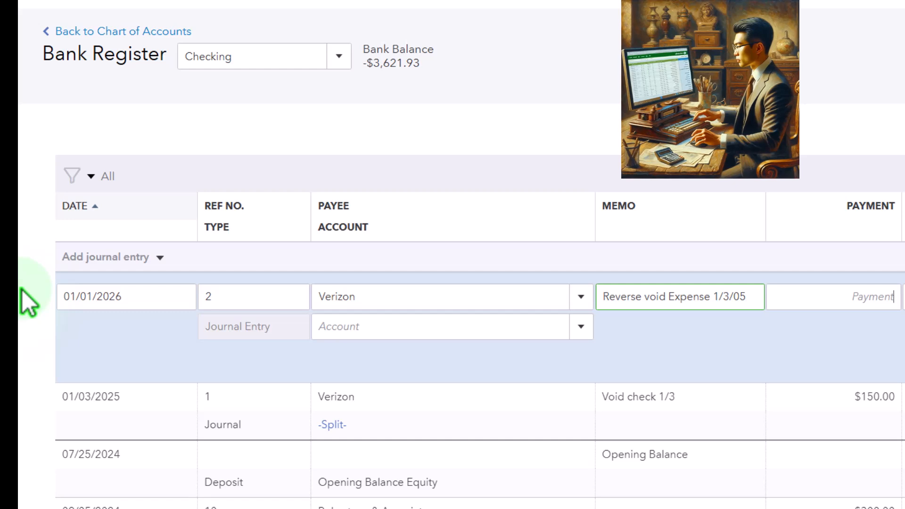
key("Tab")
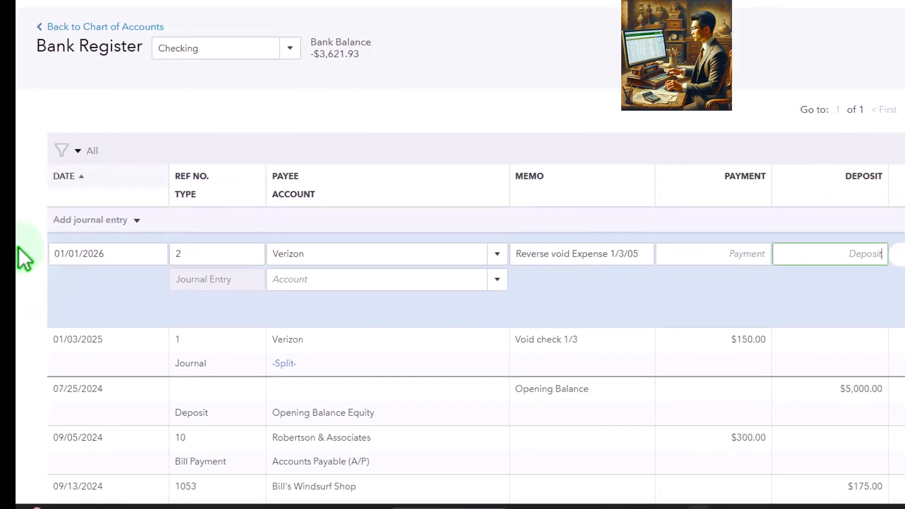
type("15")
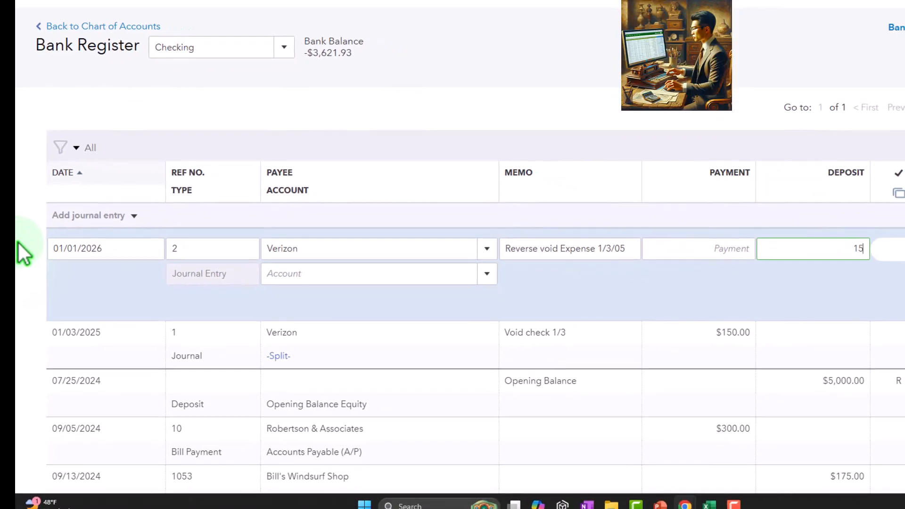
type("0")
key("Tab")
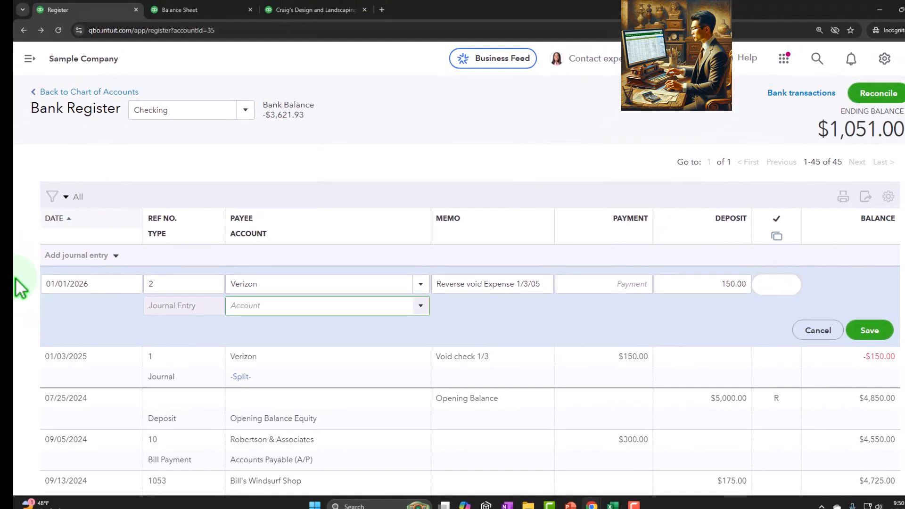
type("che")
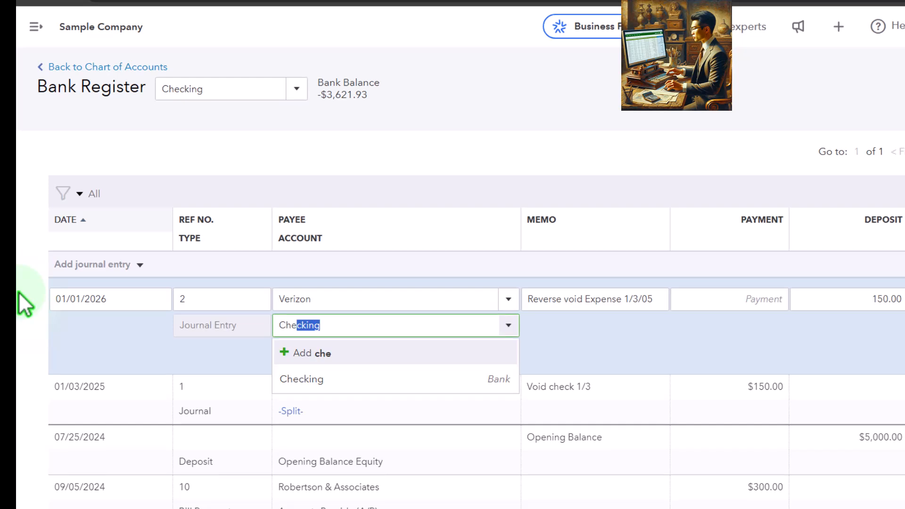
key("BackSpace")
key("BackSpace")
left_click(647, 332)
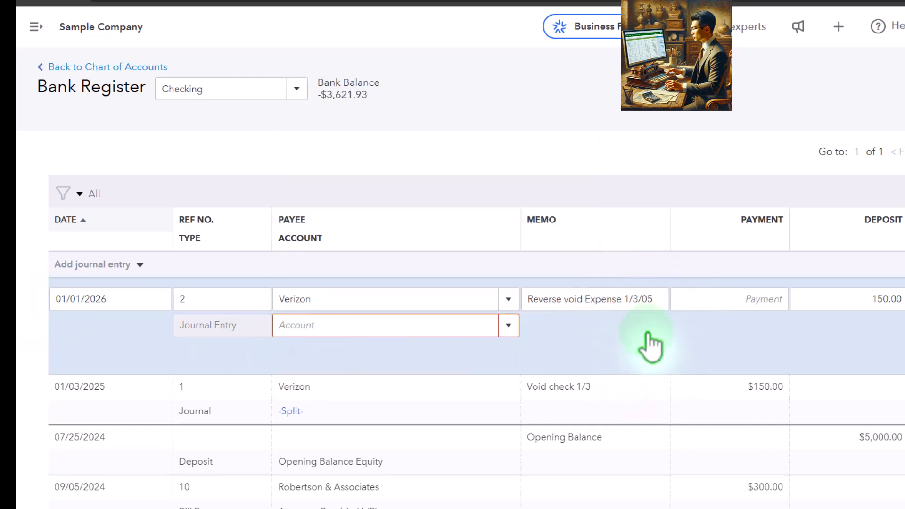
- Assign the 01/01/2026 journal entry to the Utilities:Telephone account and save it
left_click(330, 322)
type("tel")
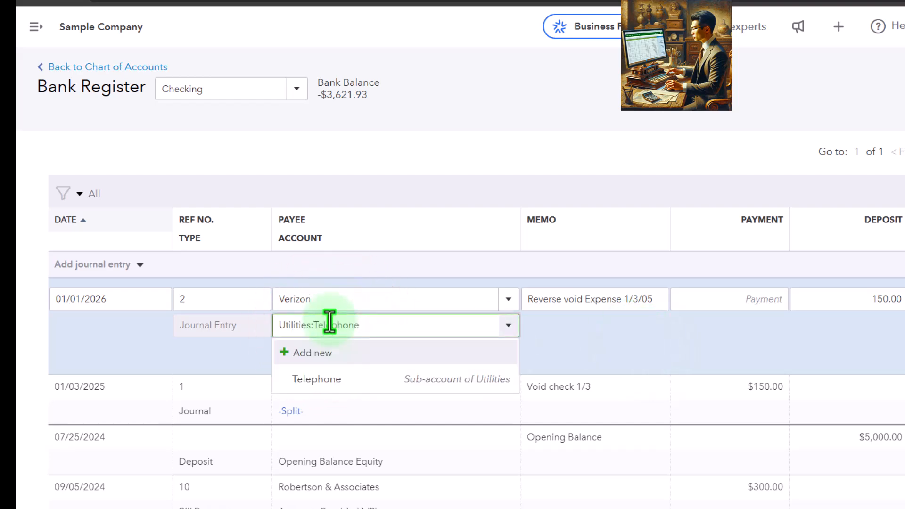
key("Tab")
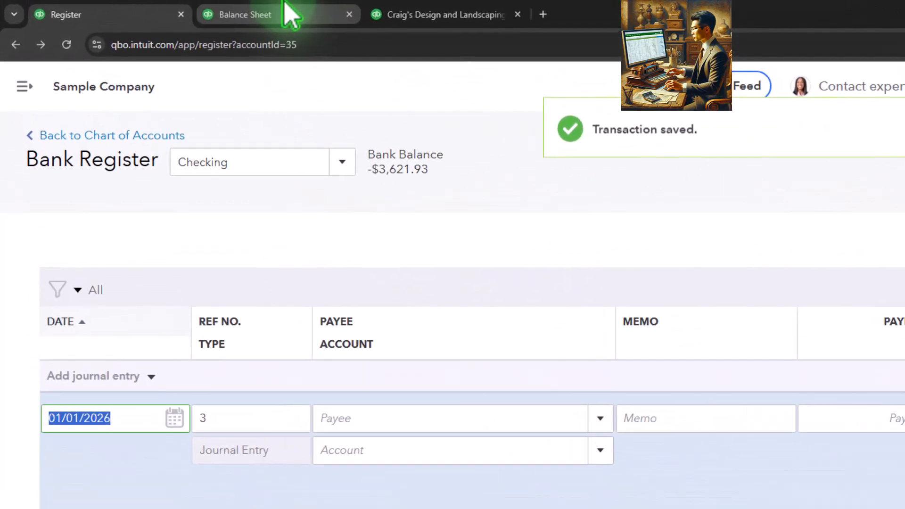
- Switch to the Balance Sheet, extend its report period to 12/31/2026, and run it again
left_click(288, 15)
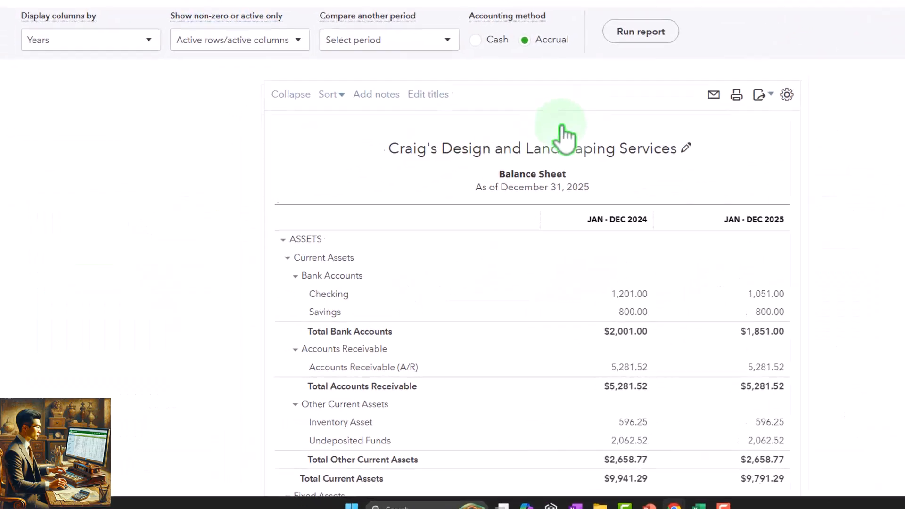
scroll(363, 189, "up", 3)
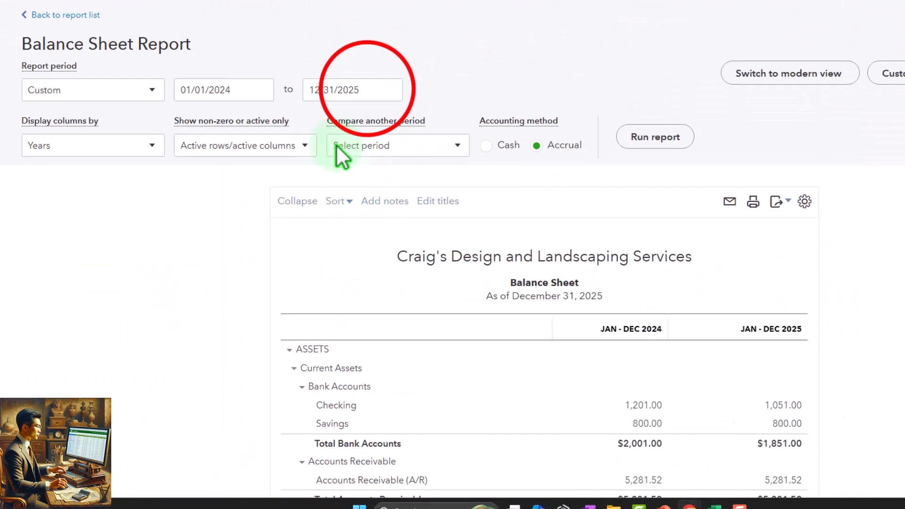
left_click(368, 89)
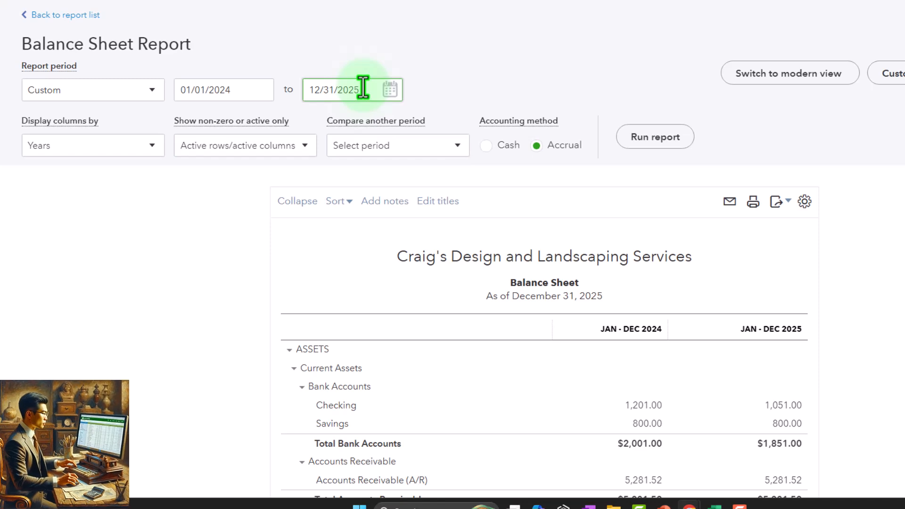
left_click(664, 143)
scroll(667, 151, "down", 4)
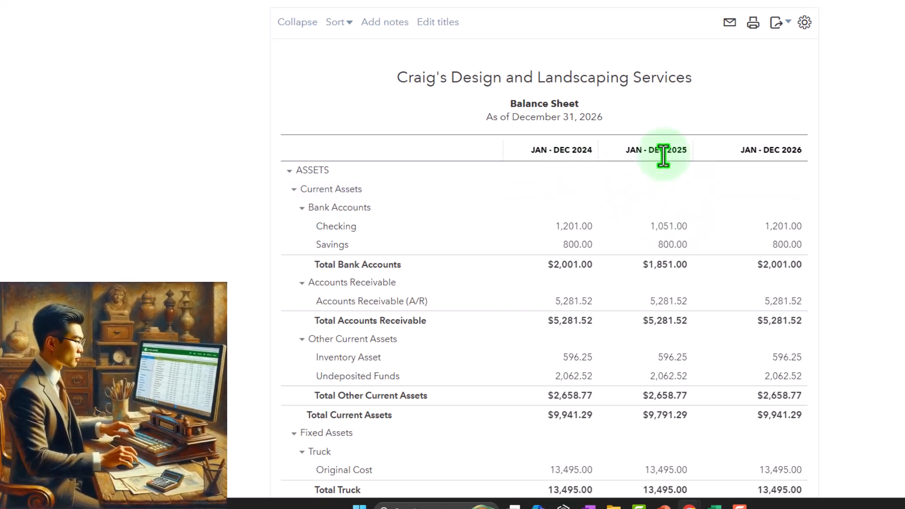
- Inspect the transactions behind the 2026 Checking balance with the start date set to 01/01/2025, and return to the report summary
scroll(767, 148, "down", 1)
scroll(768, 150, "down", 1)
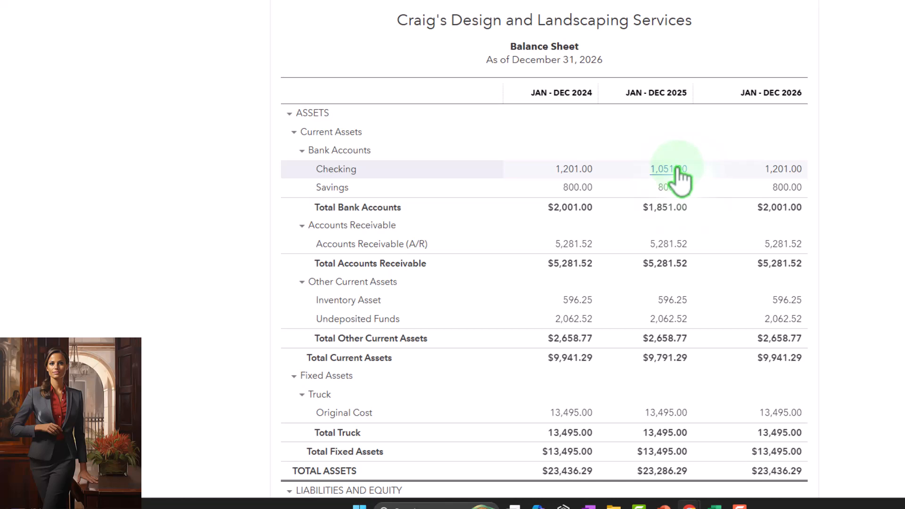
left_click(780, 171)
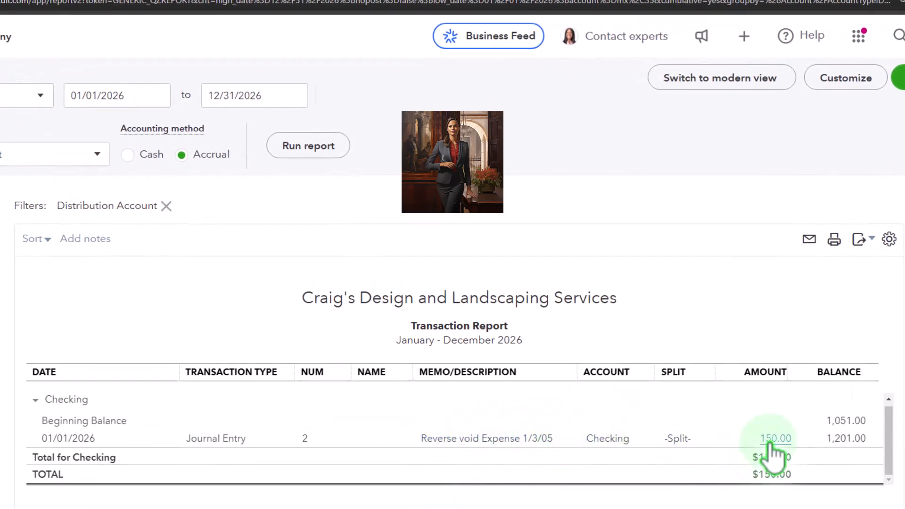
left_click(137, 96)
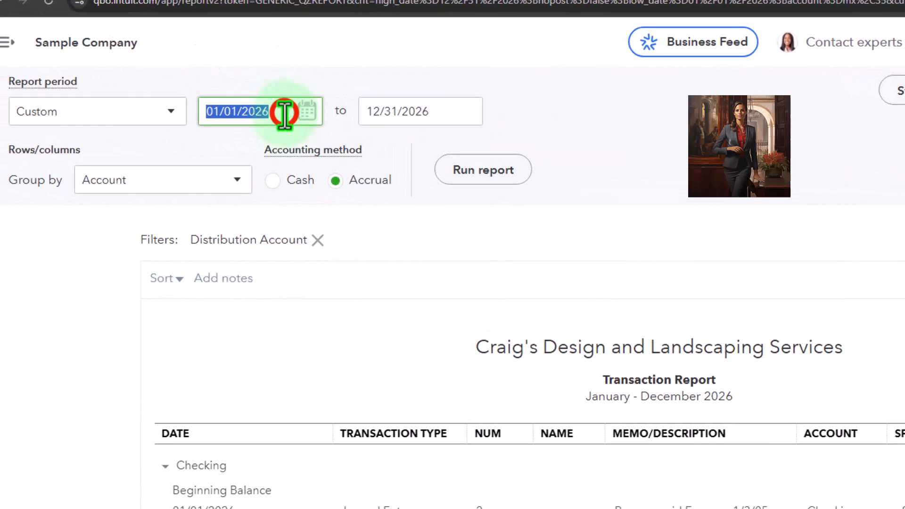
left_click(285, 113)
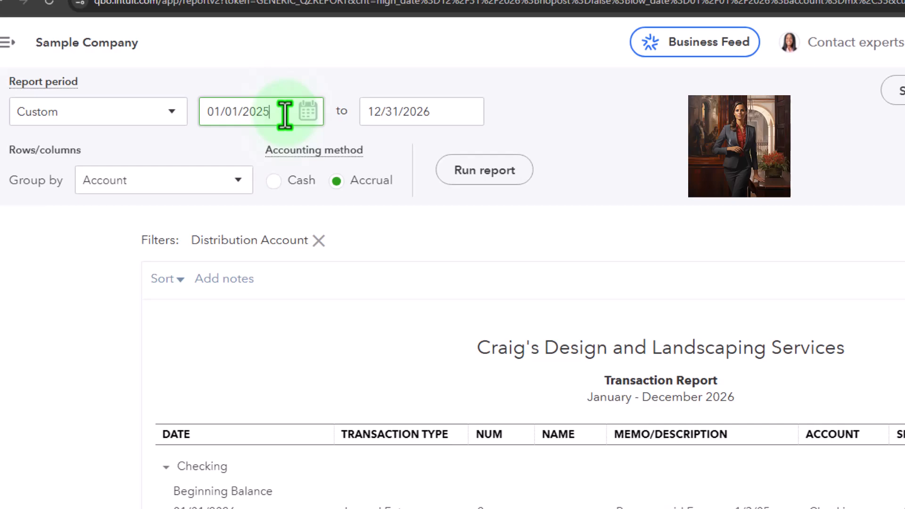
left_click(485, 170)
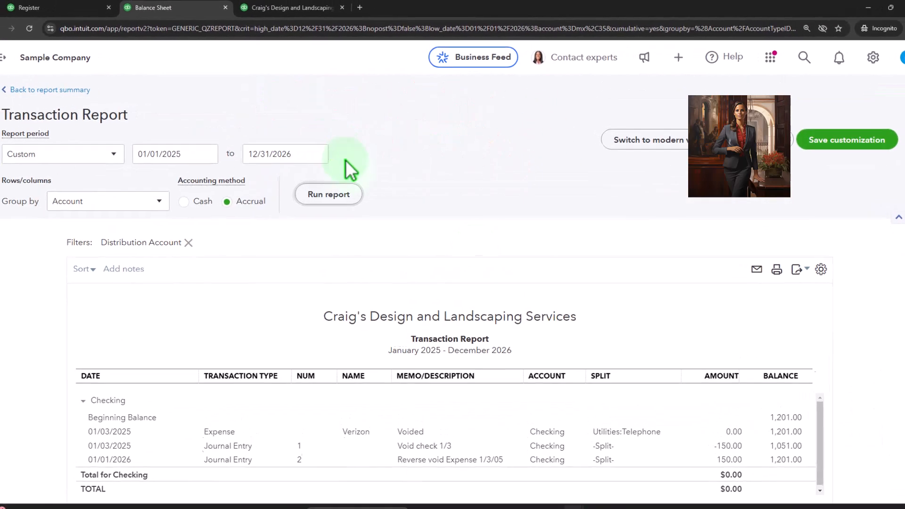
scroll(646, 337, "down", 2)
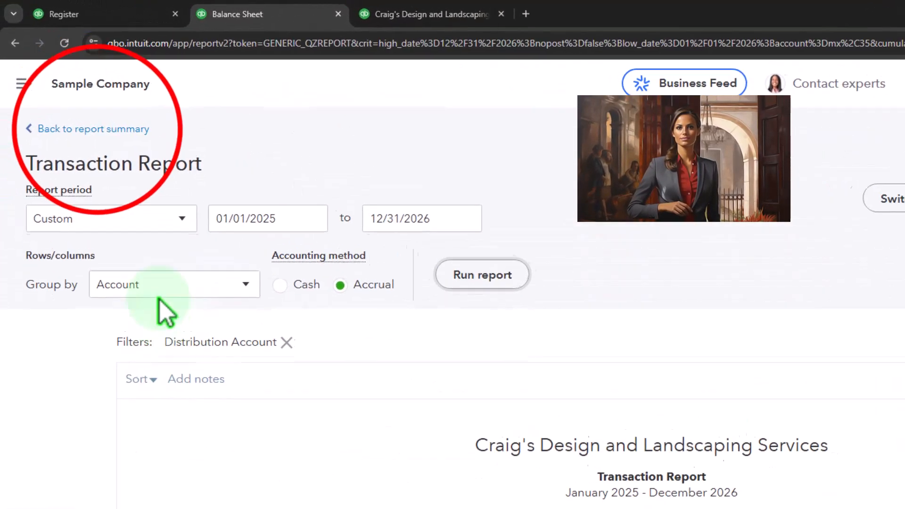
left_click(102, 127)
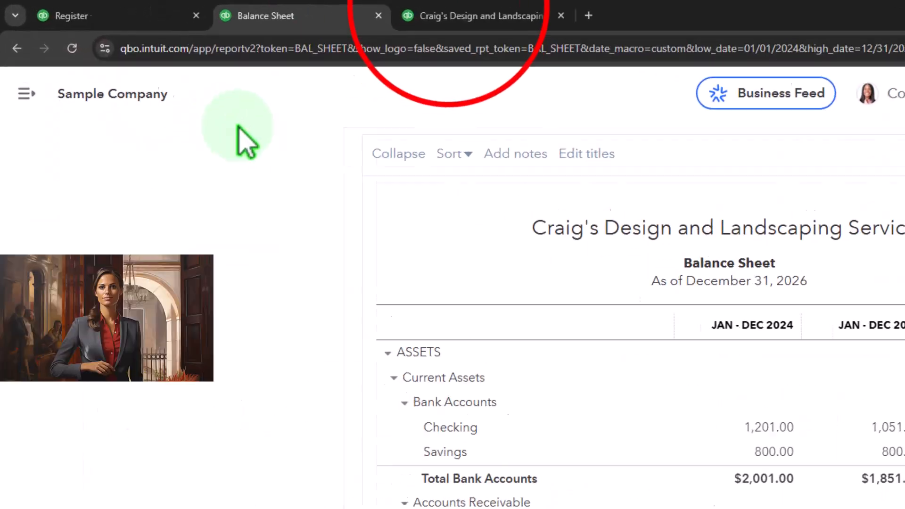
- Switch to the Profit and Loss report, extend its period to 12/31/2026, and run it again
left_click(448, 15)
scroll(477, 313, "up", 5)
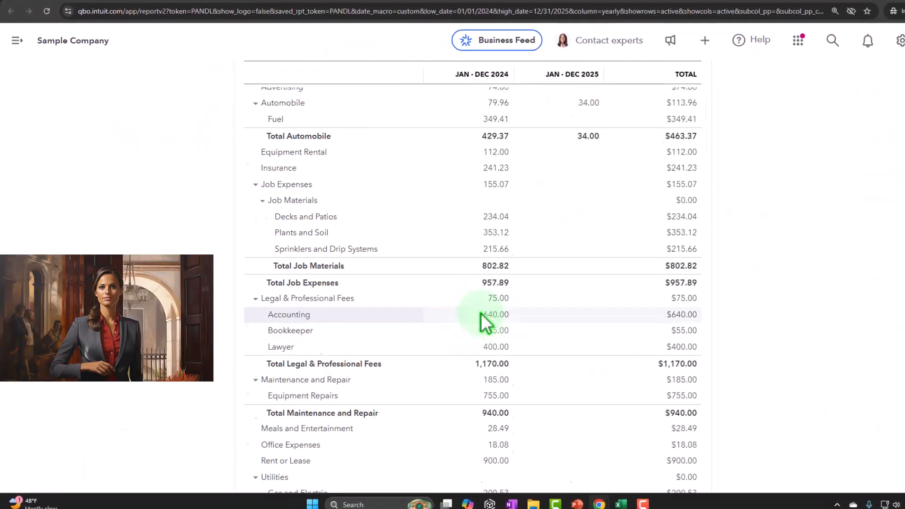
scroll(477, 313, "up", 10)
left_click(318, 136)
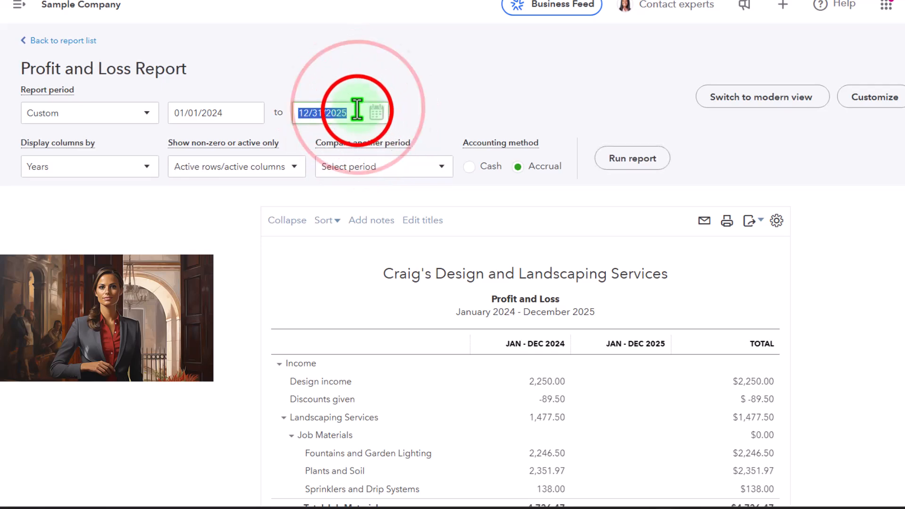
key("BackSpace")
type("6")
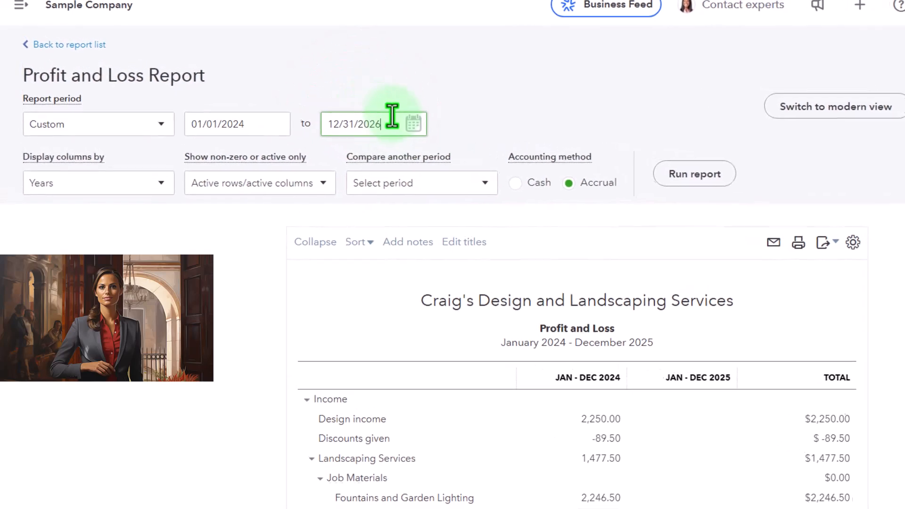
left_click(624, 161)
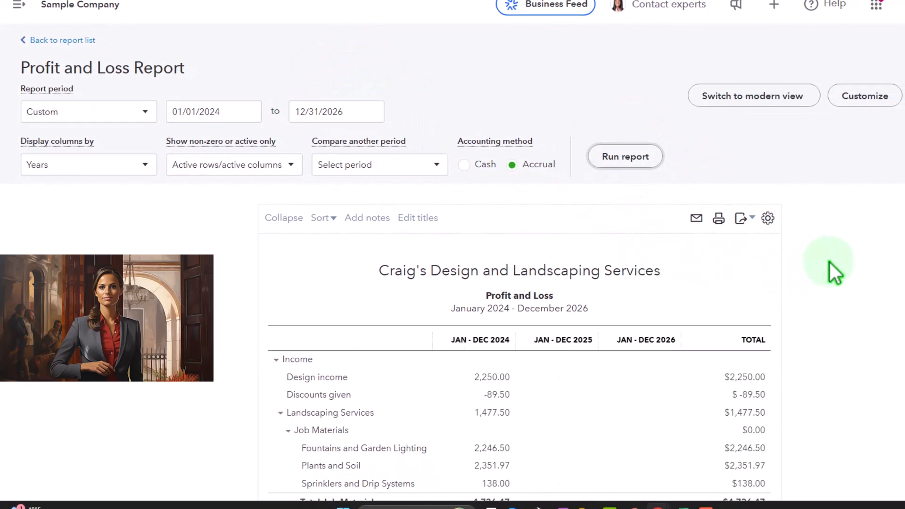
- Open the transactions behind the Jan - Dec 2026 Telephone expense in the Profit and Loss report
scroll(832, 266, "down", 3)
scroll(830, 270, "down", 10)
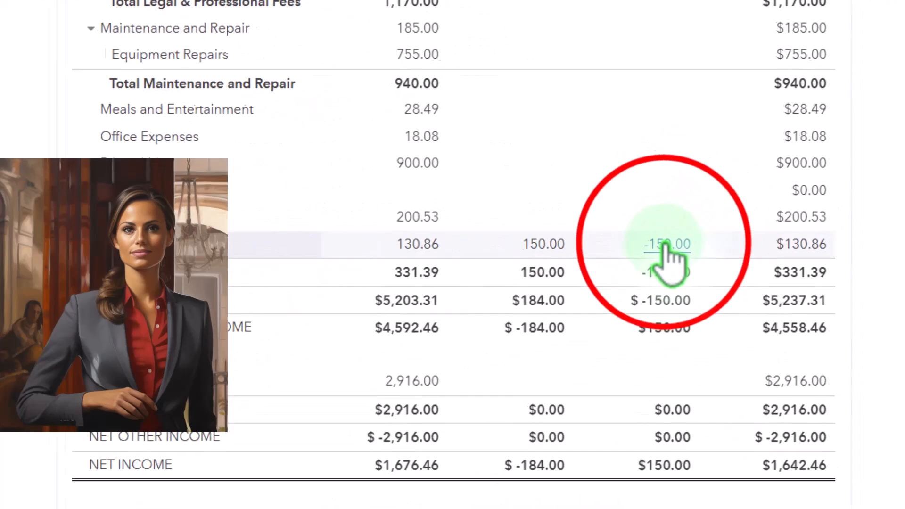
scroll(670, 250, "up", 1)
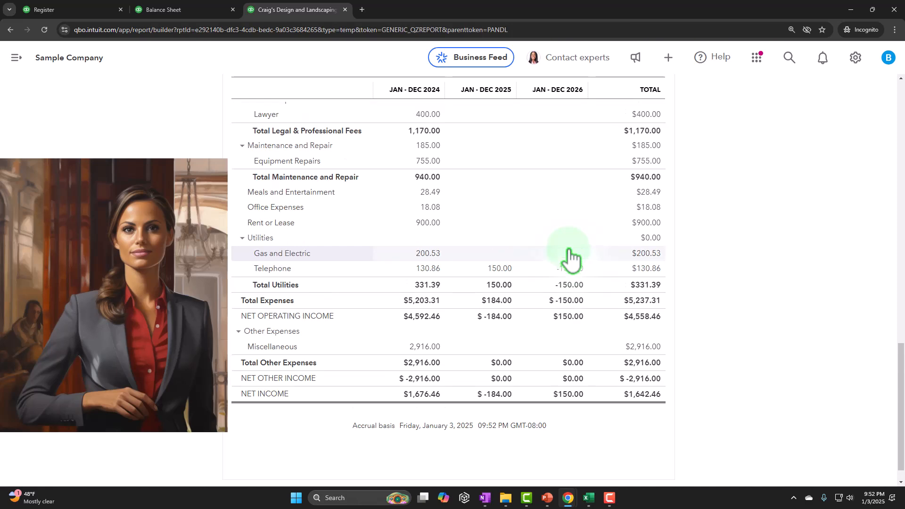
left_click(569, 252)
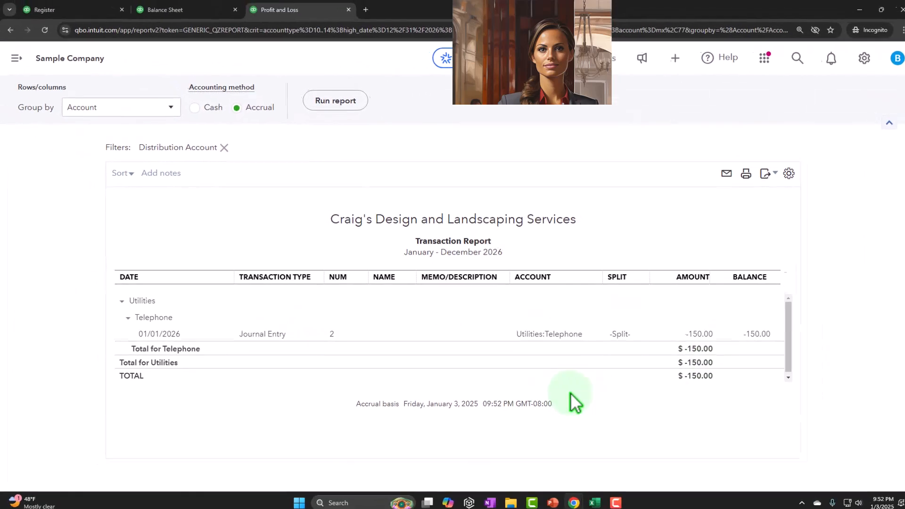
- Set the Telephone transaction report's start date to 01/01/2025, rerun it, and review the expense and both journal entries
scroll(471, 330, "up", 3)
left_click_drag(147, 152, 195, 151)
left_click(293, 228)
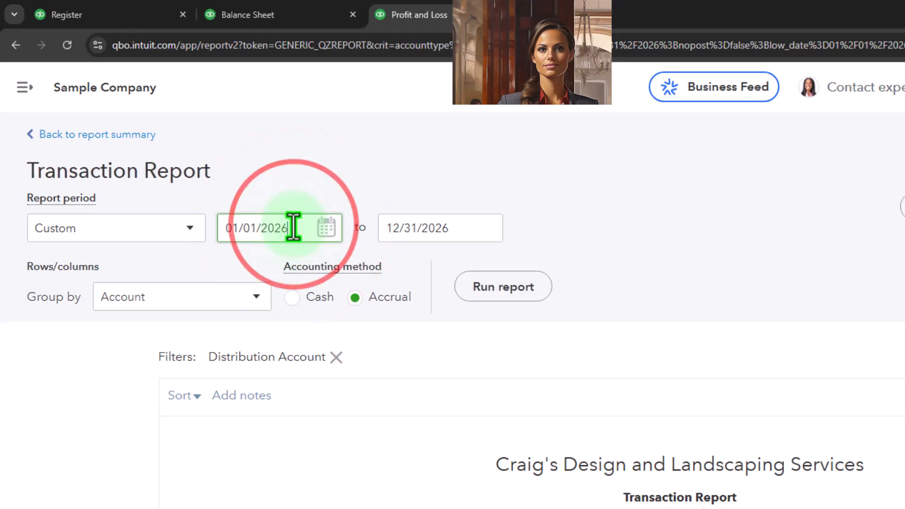
key("Tab")
left_click(485, 288)
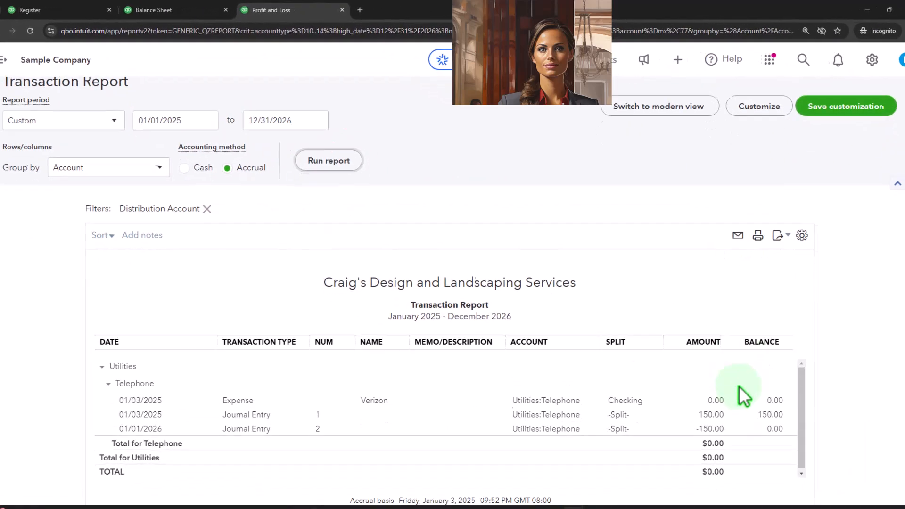
scroll(744, 396, "down", 2)
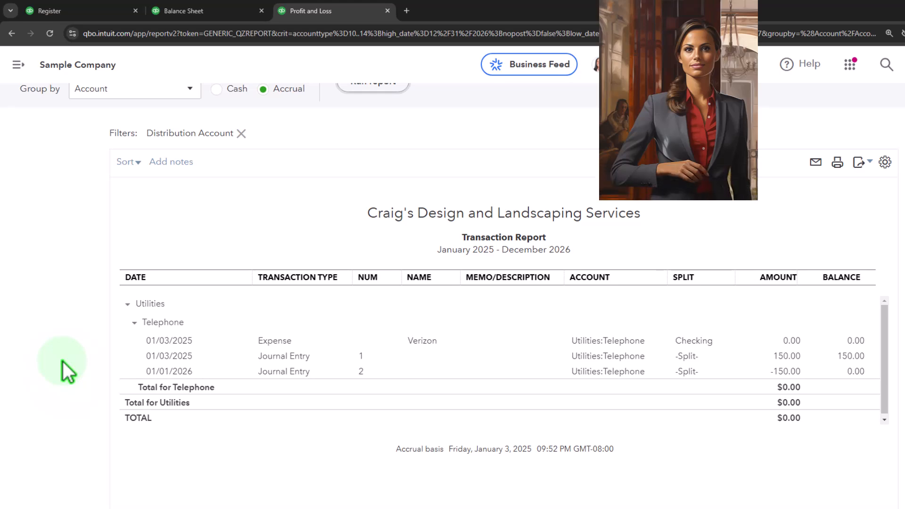
- Return from the Telephone transaction report to the Profit and Loss summary
scroll(63, 361, "up", 3)
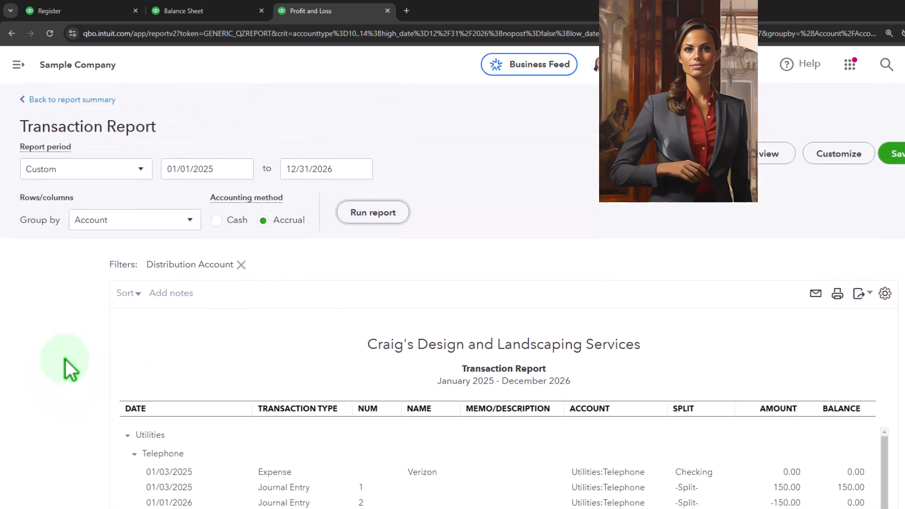
left_click(89, 101)
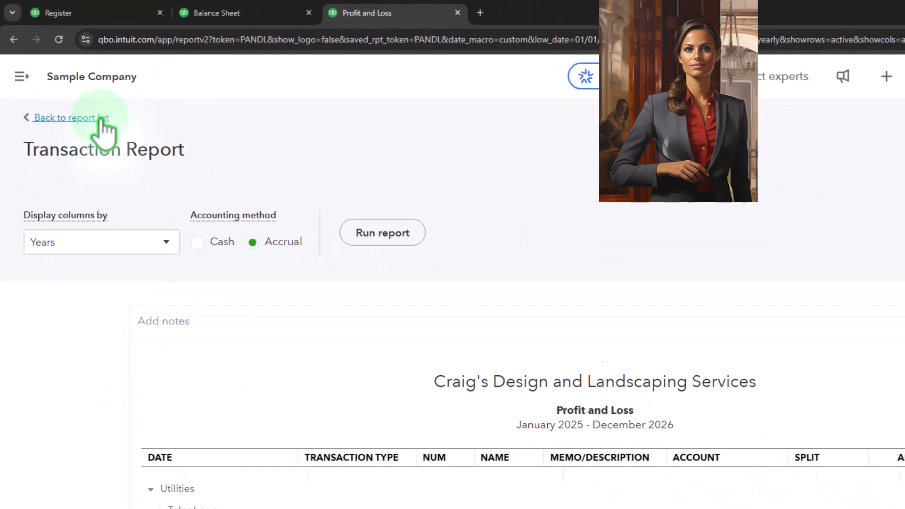
left_click(101, 118)
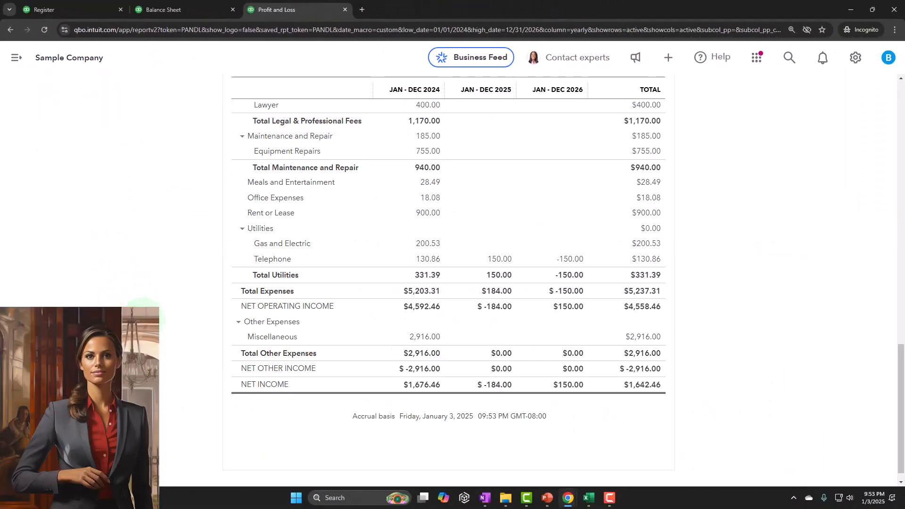
scroll(142, 301, "up", 3)
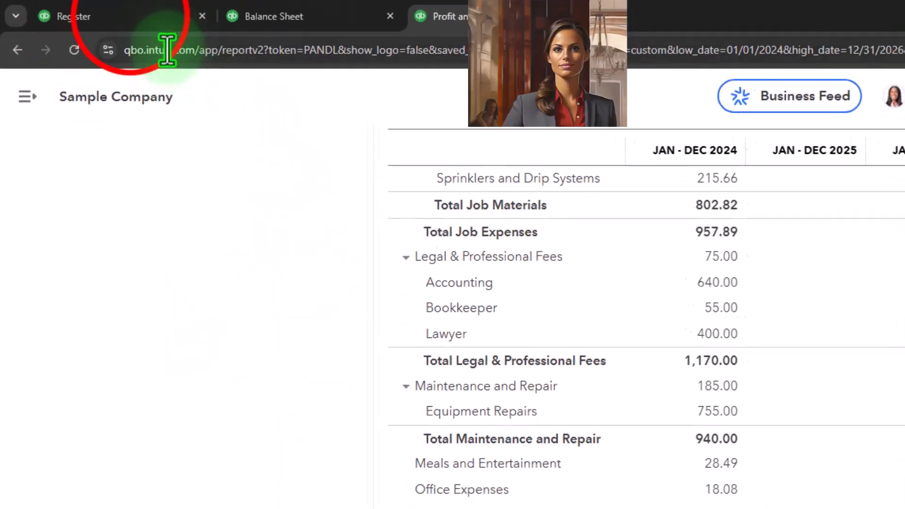
- Leave the Checking register for the Reconcile page under Transactions, get started, and dismiss the introduction
left_click(71, 17)
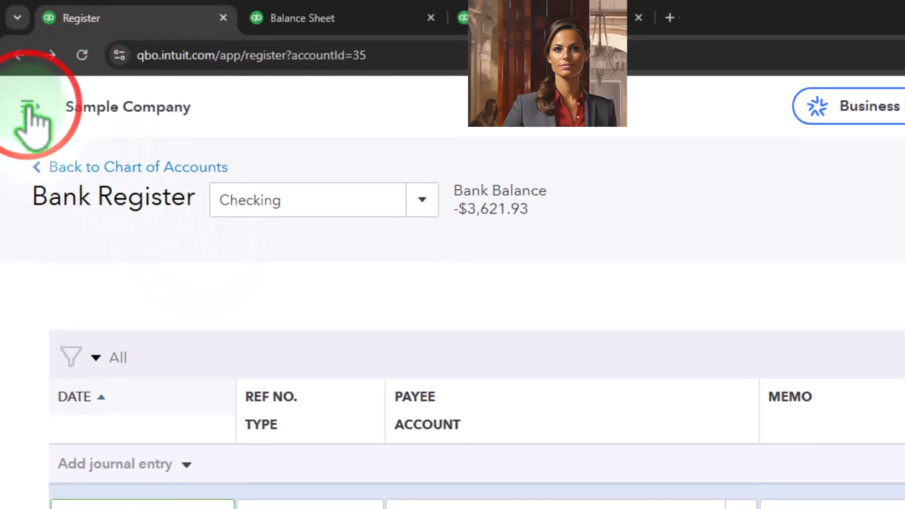
left_click(25, 87)
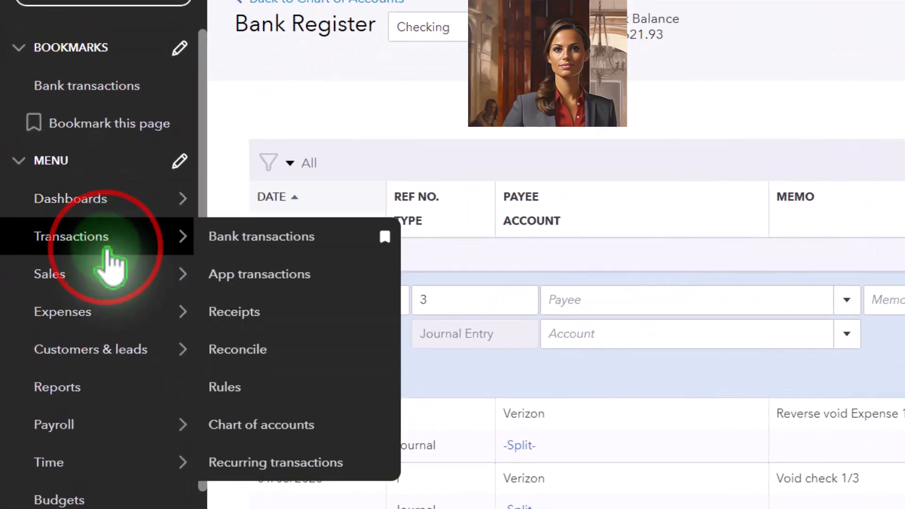
left_click(85, 297)
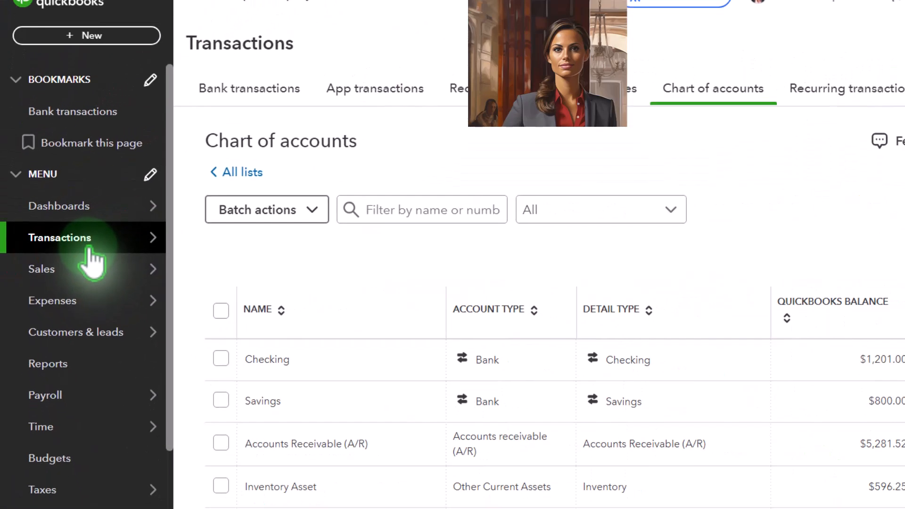
left_click(553, 90)
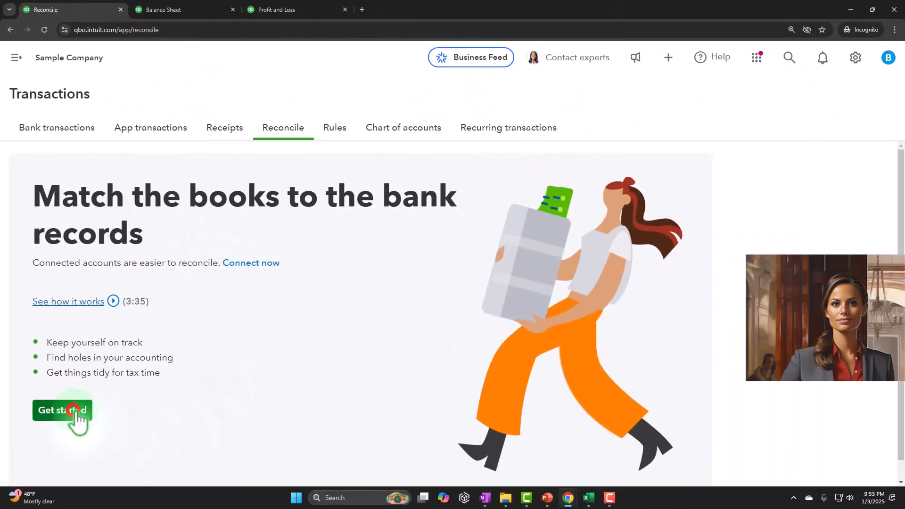
left_click(76, 419)
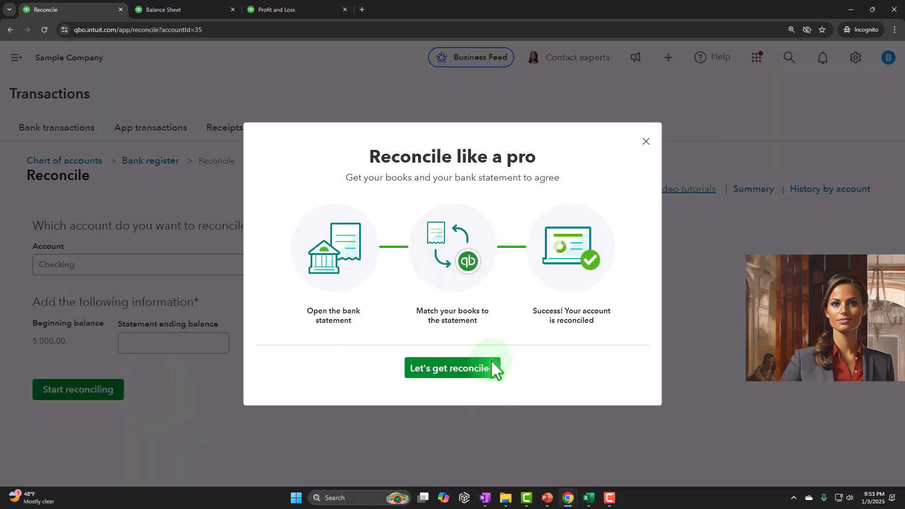
left_click(487, 380)
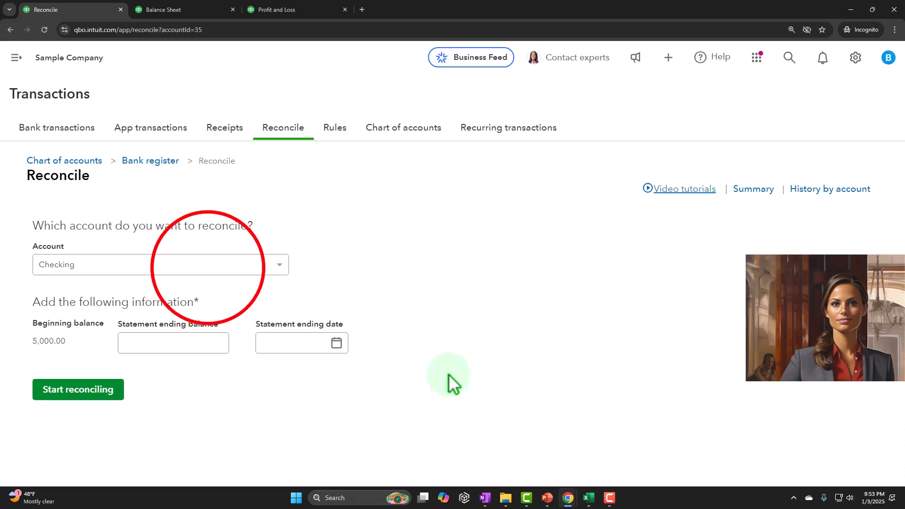
- Keep Checking as the account to reconcile and enter a statement ending balance of 13,126.00
left_click(208, 268)
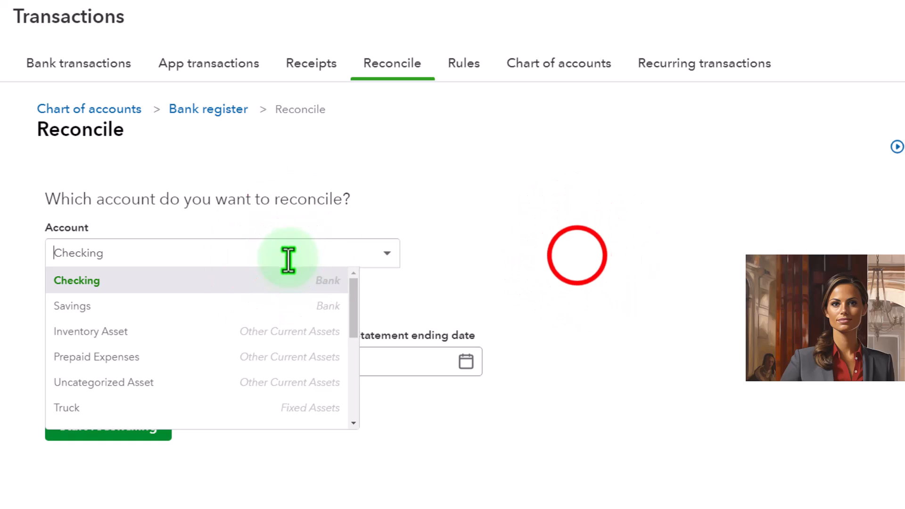
left_click(574, 259)
left_click(263, 361)
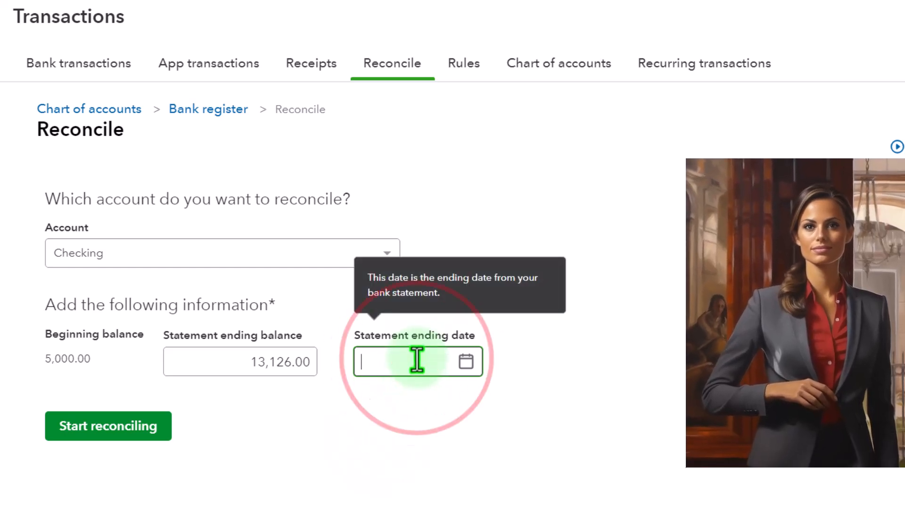
- Set the statement ending date to 01/31/2026
type("12")
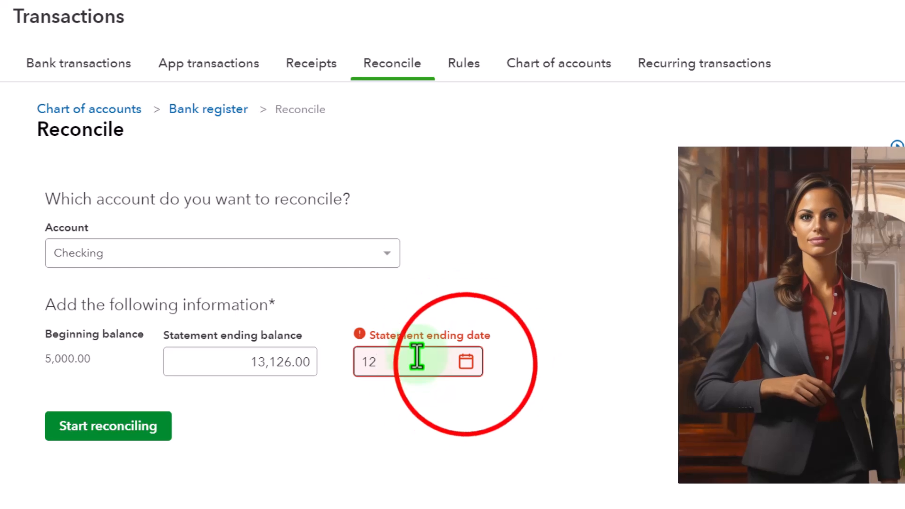
left_click(466, 362)
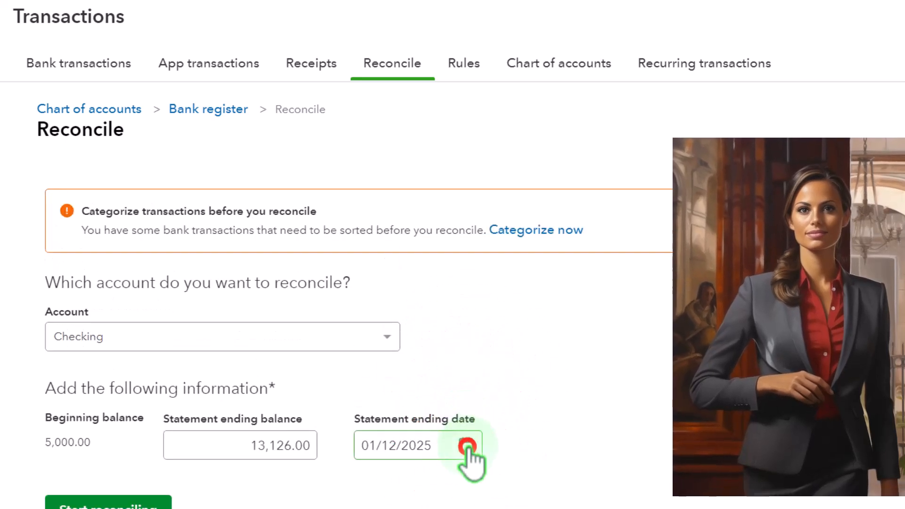
left_click(468, 446)
double_click(535, 222)
triple_click(535, 222)
double_click(535, 222)
triple_click(535, 222)
triple_click(534, 222)
left_click(535, 222)
left_click(534, 222)
double_click(534, 222)
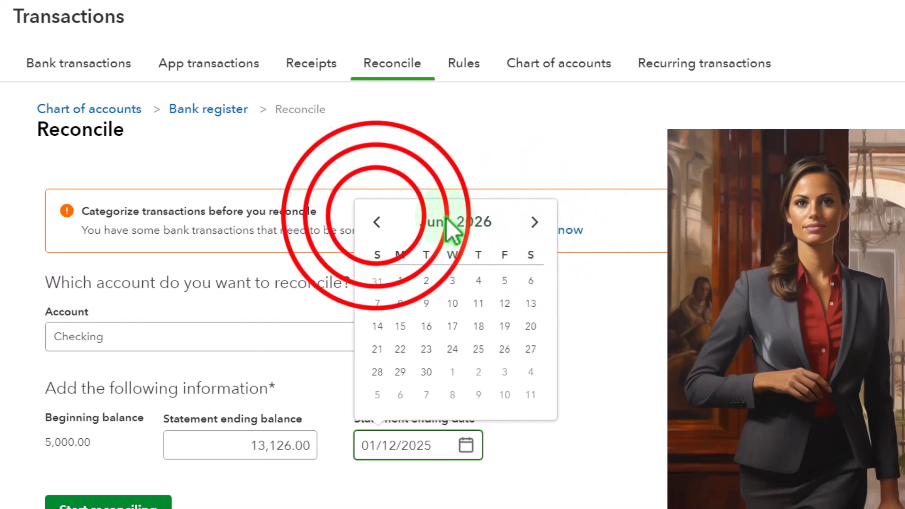
double_click(377, 222)
double_click(376, 222)
left_click(376, 222)
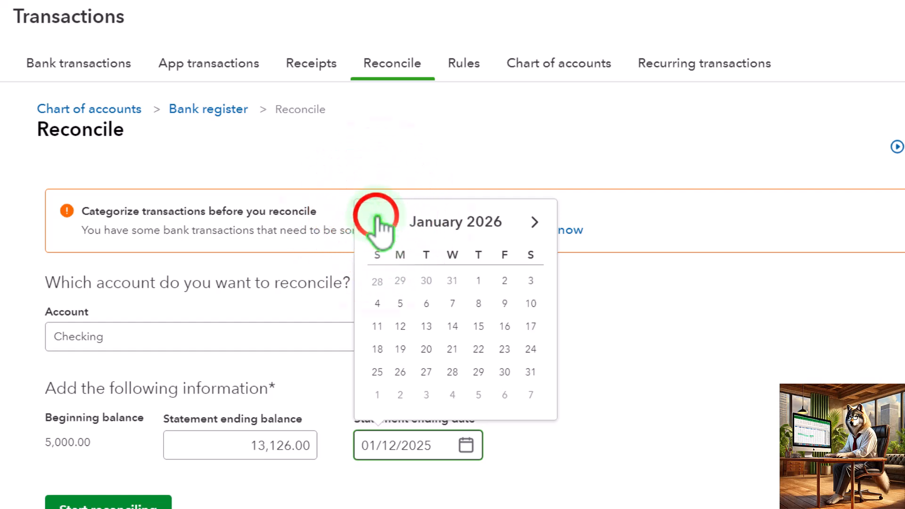
left_click(534, 219)
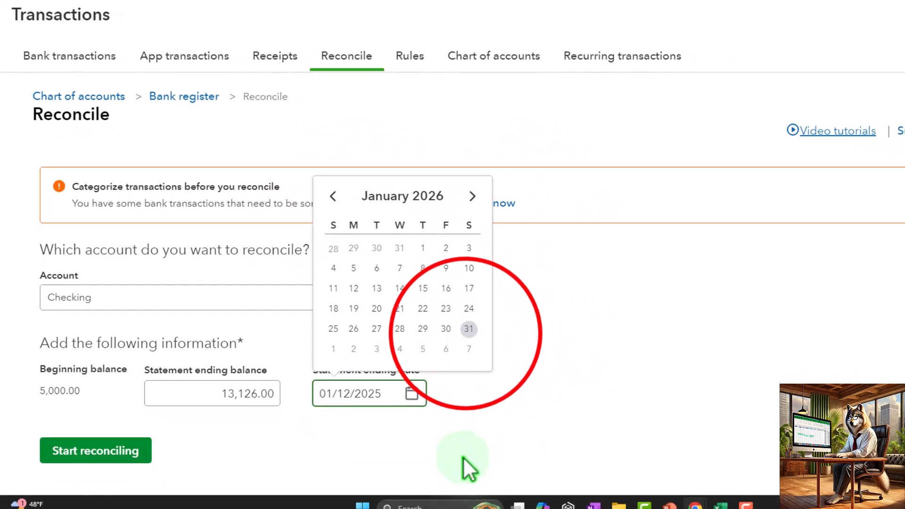
left_click(468, 330)
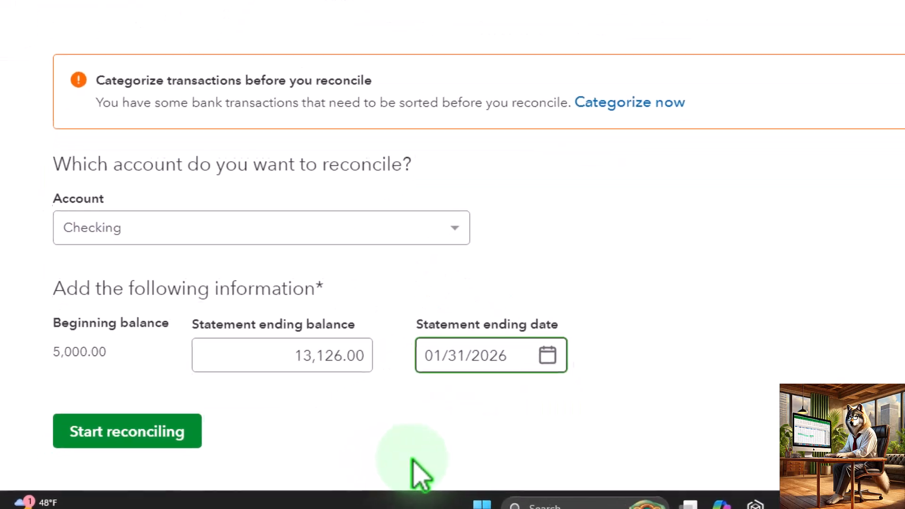
- Start reconciling the Checking account and dismiss both display tips
left_click(116, 449)
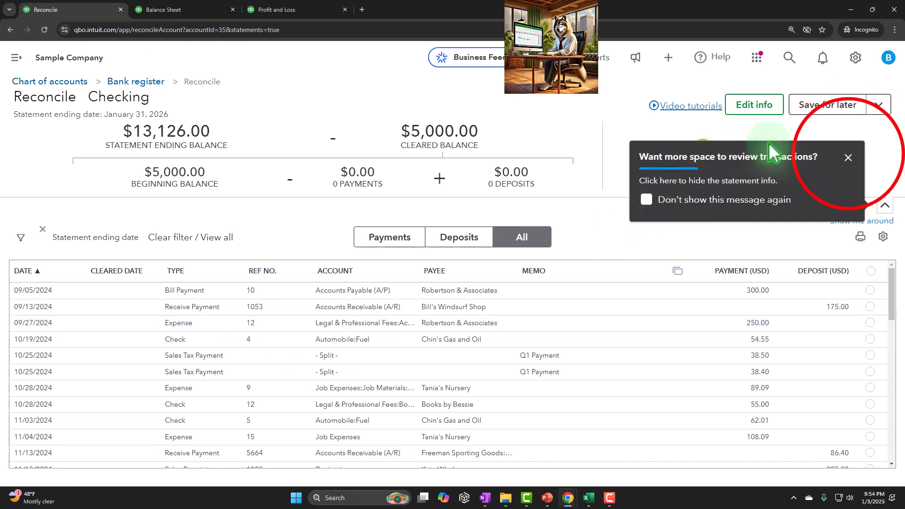
left_click(849, 157)
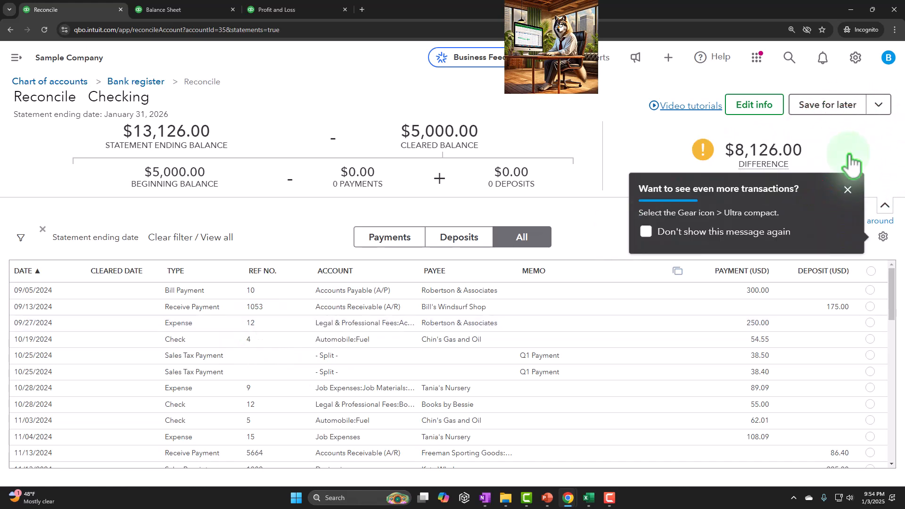
left_click(847, 190)
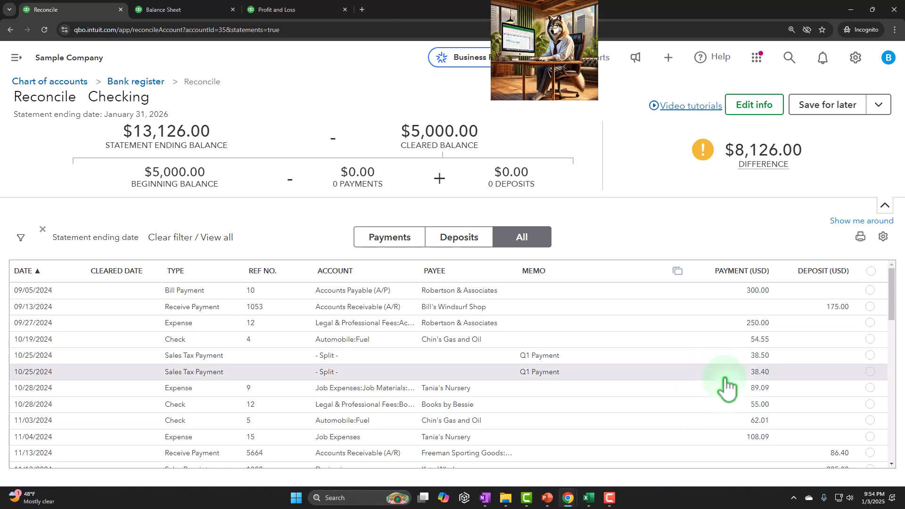
- Mark the voided Verizon expense, the 01/03/2025 journal entry, and the 01/01/2026 reversing entry as cleared
scroll(727, 386, "down", 7)
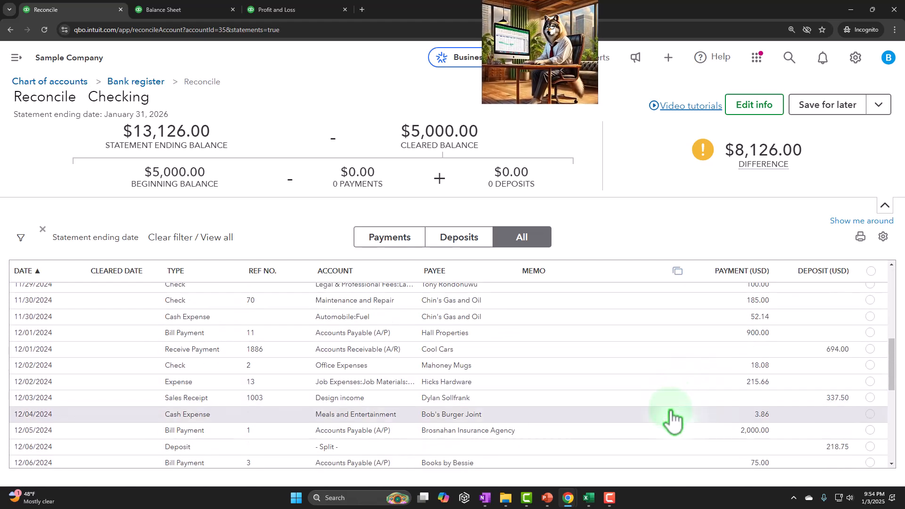
scroll(673, 420, "down", 5)
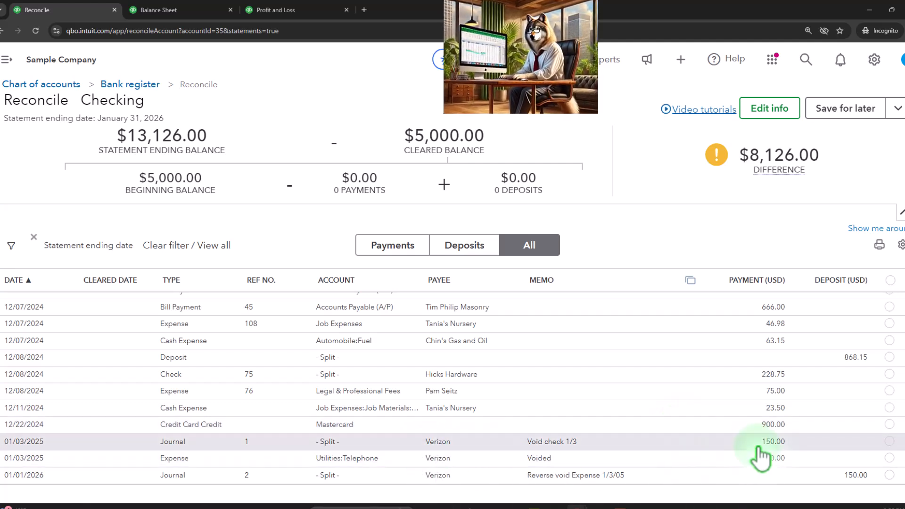
left_click(890, 458)
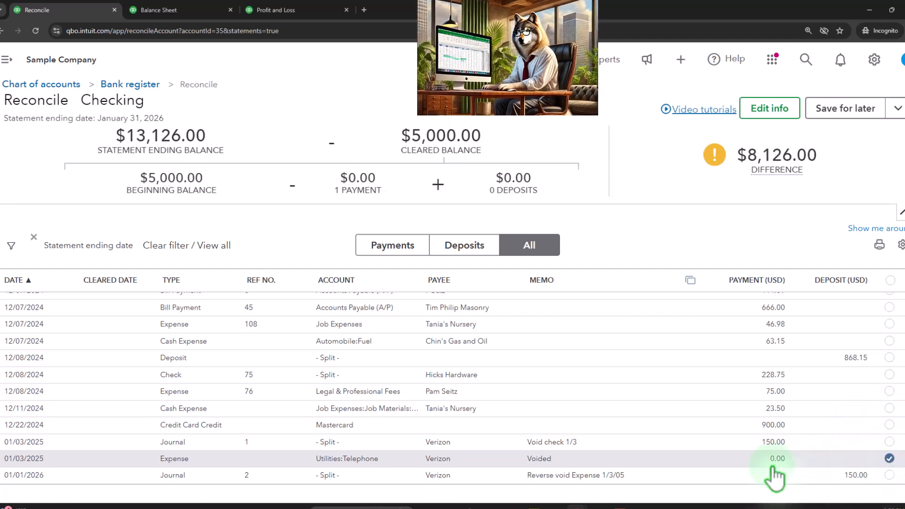
left_click(889, 442)
left_click(889, 475)
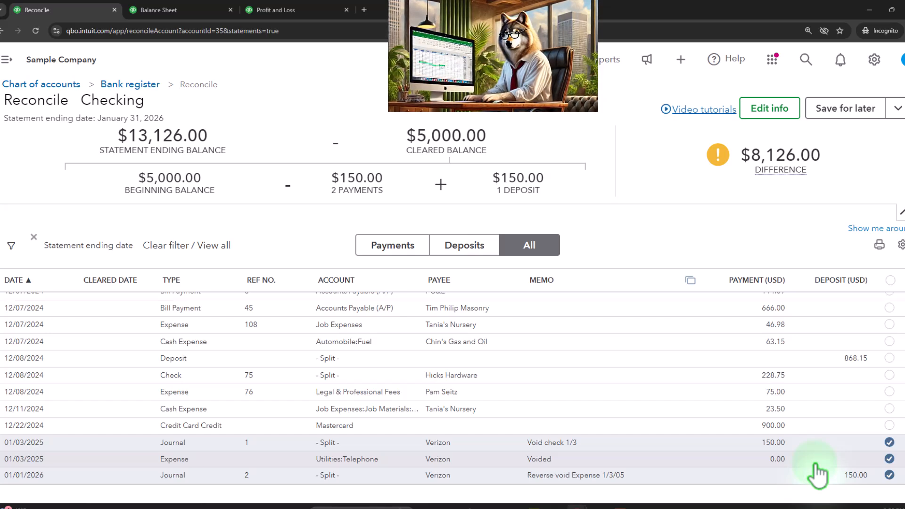
- Leave the Checking reconciliation for the chart of accounts and open the list of reports
scroll(468, 347, "up", 10)
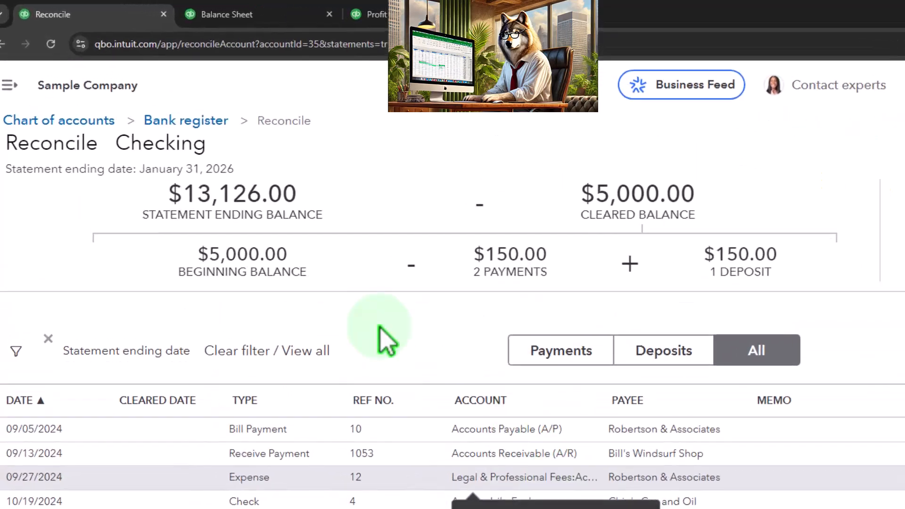
left_click(70, 120)
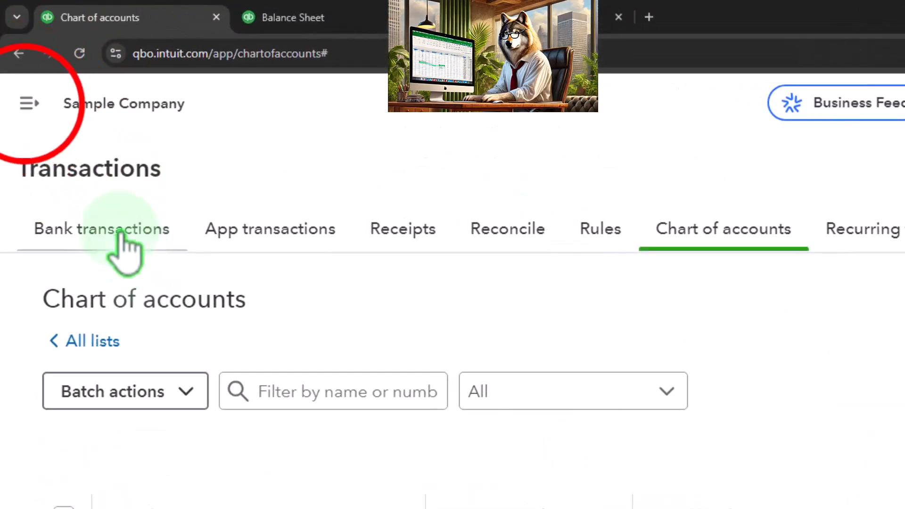
left_click(23, 93)
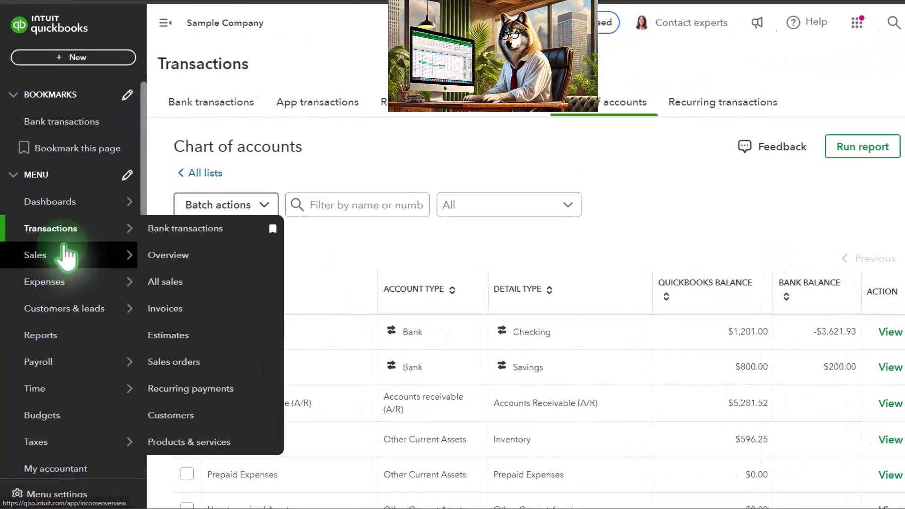
left_click(51, 338)
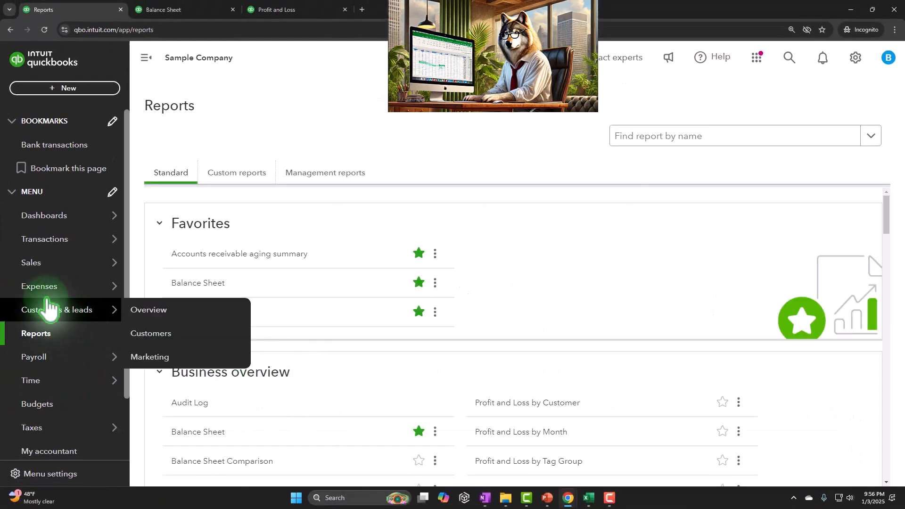
- Open the list of unpaid bills under Expenses and collapse the navigation menu to view the open balances by vendor
mouse_move(44, 298)
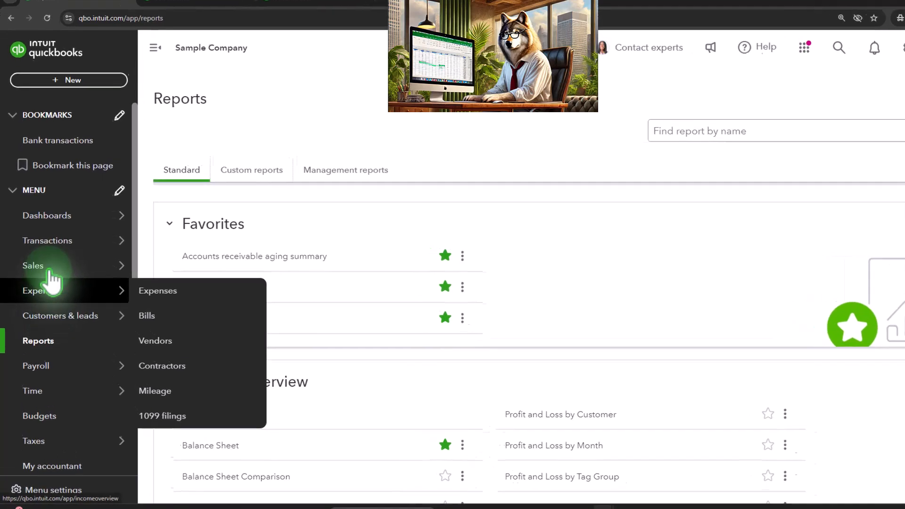
left_click(50, 290)
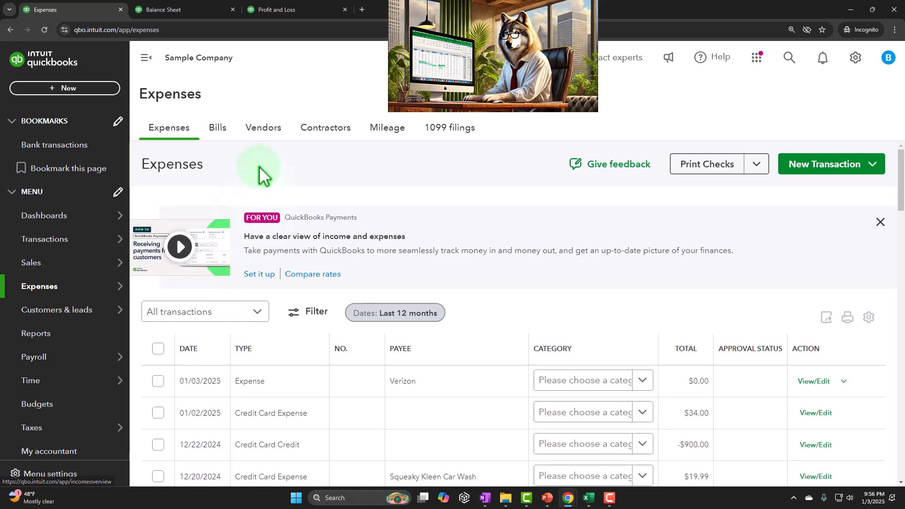
left_click(218, 129)
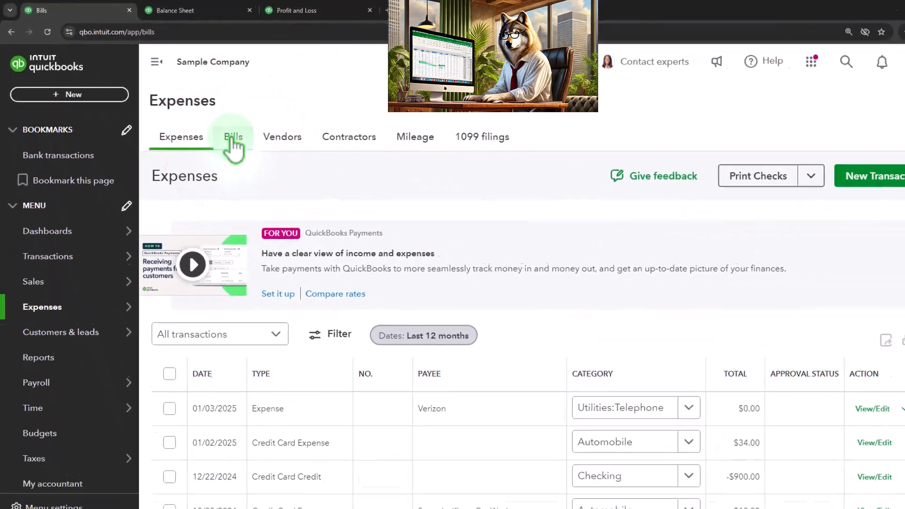
left_click(267, 235)
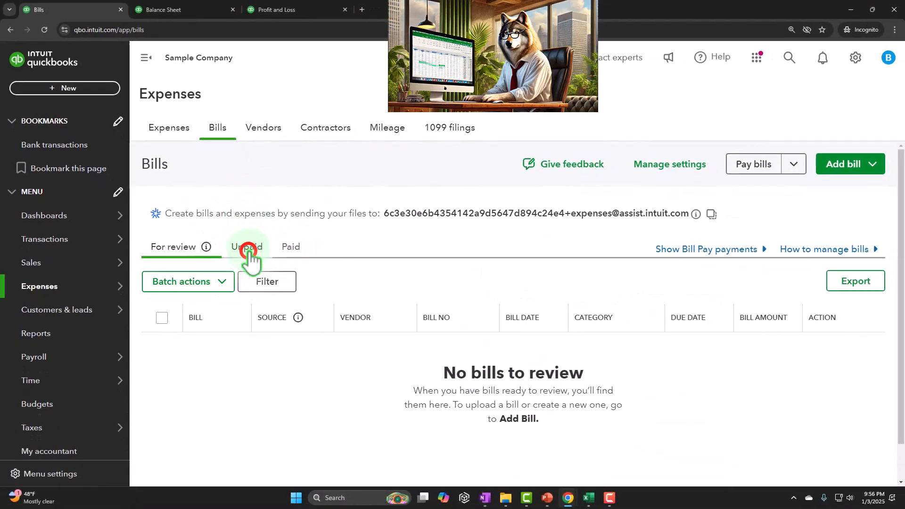
left_click(247, 250)
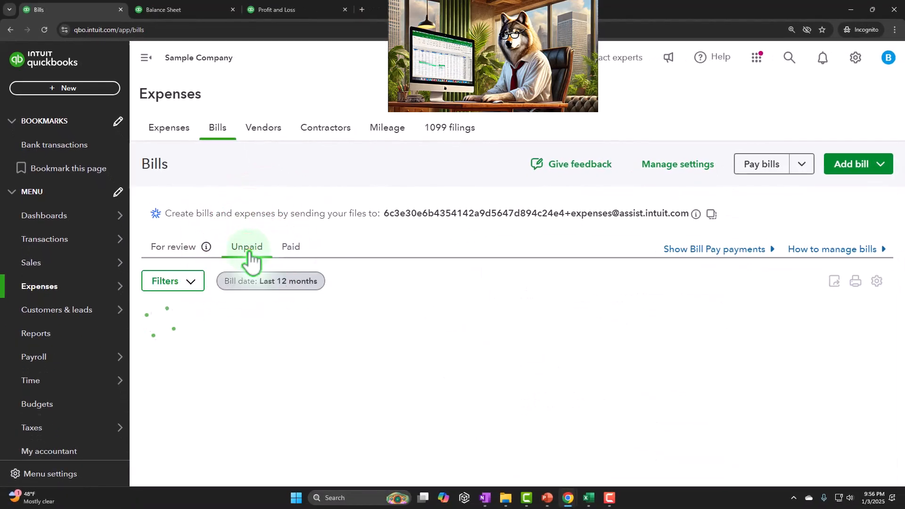
scroll(322, 339, "down", 2)
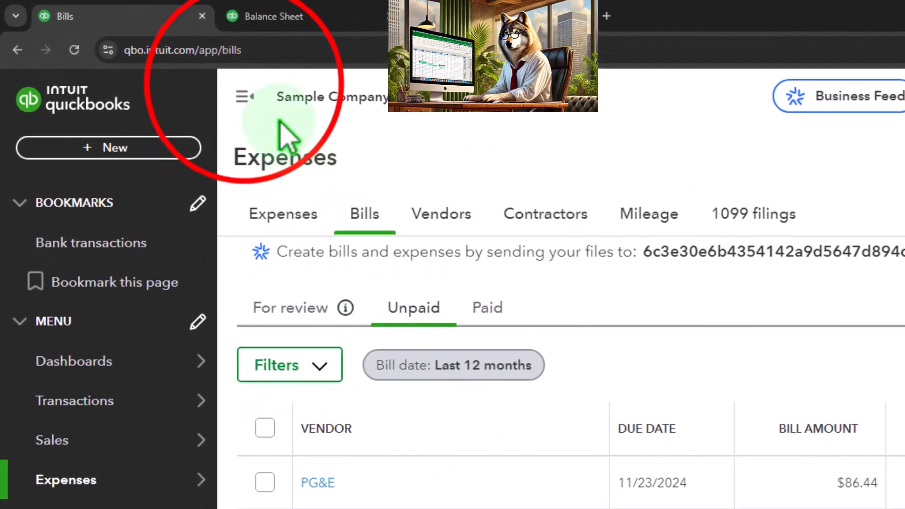
left_click(233, 89)
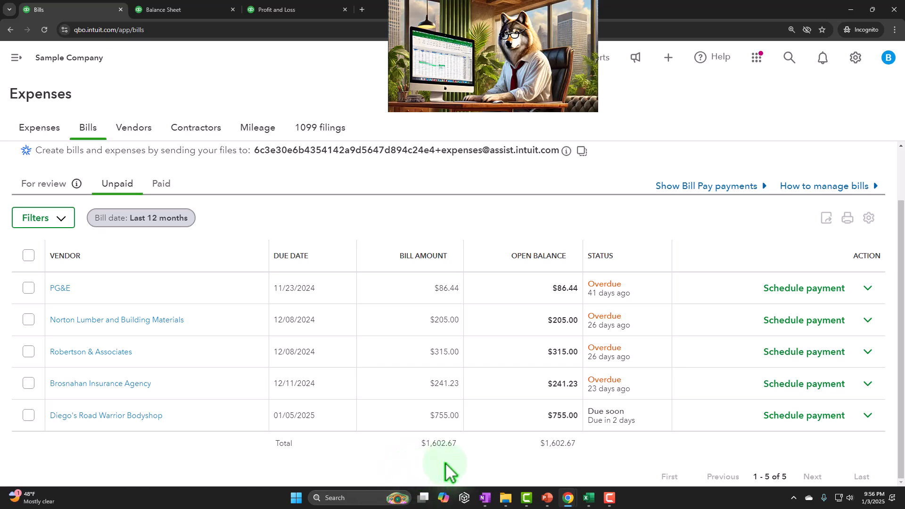
- Compare the unpaid bills total with the Accounts Payable balances on the Balance Sheet
left_click(177, 9)
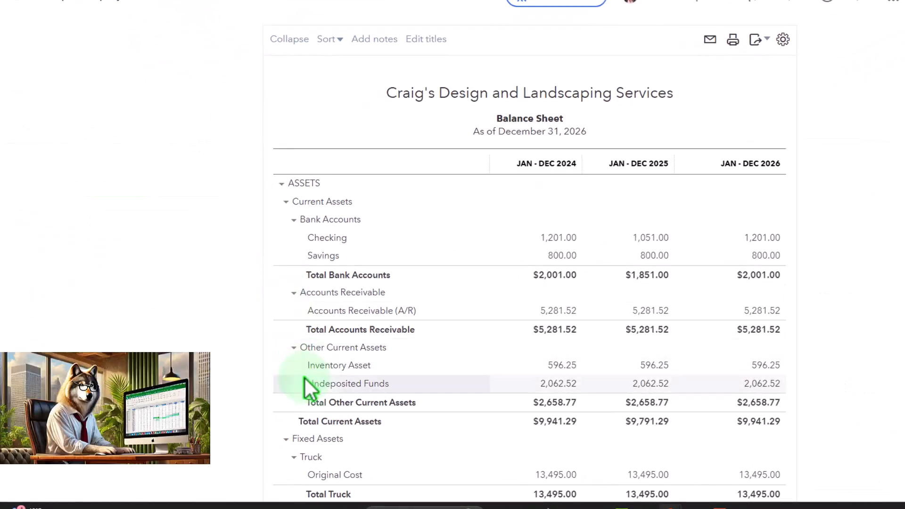
scroll(316, 353, "down", 12)
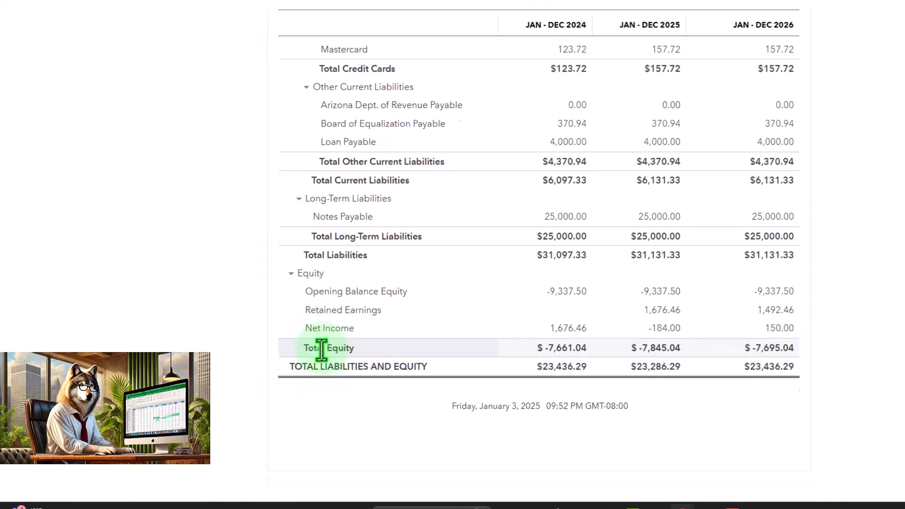
scroll(330, 361, "up", 2)
scroll(339, 344, "up", 1)
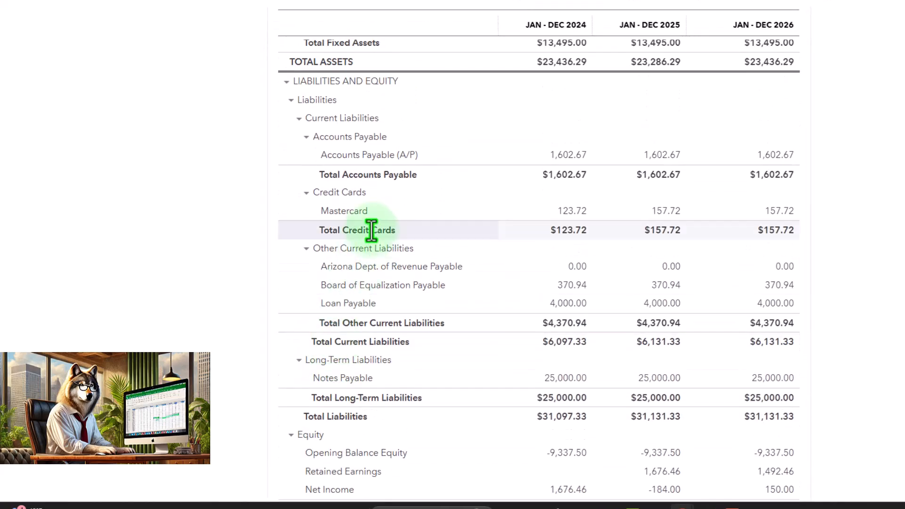
- Leave the unpaid bills for the Invoices list under Sales and collapse the navigation menu
left_click(75, 9)
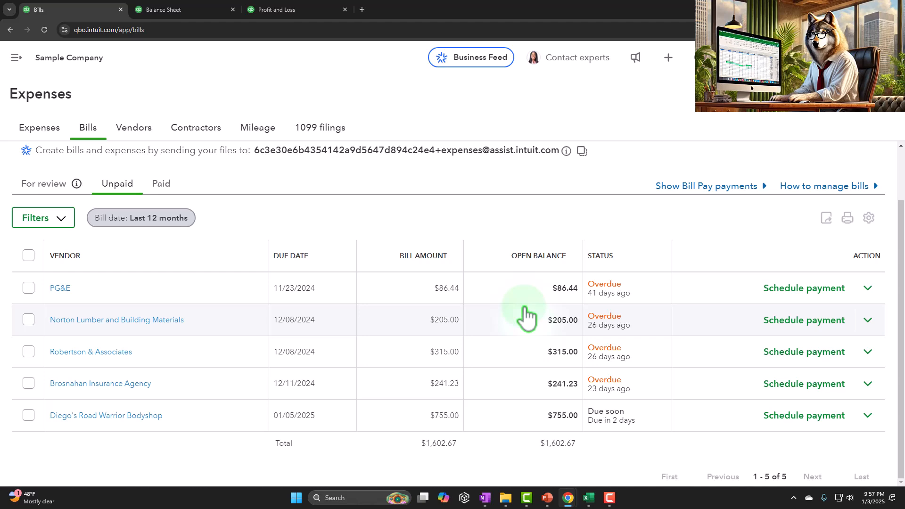
left_click(26, 48)
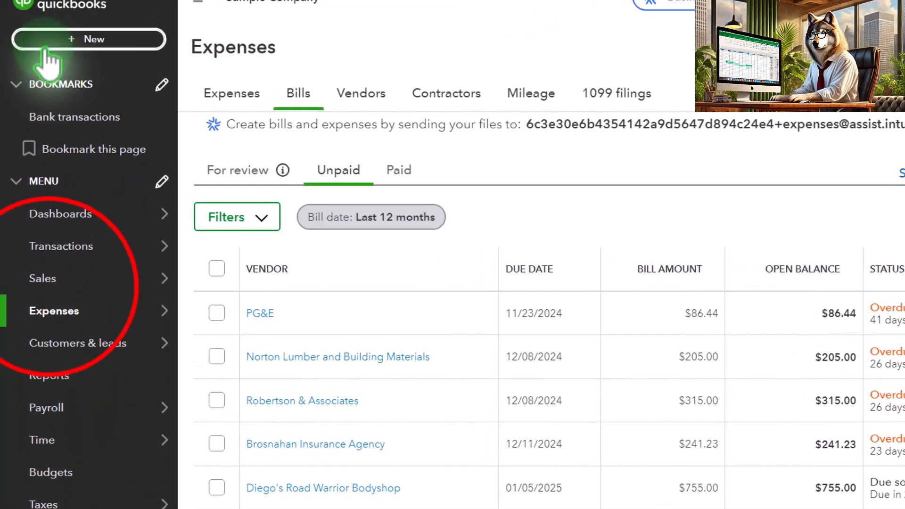
left_click(40, 310)
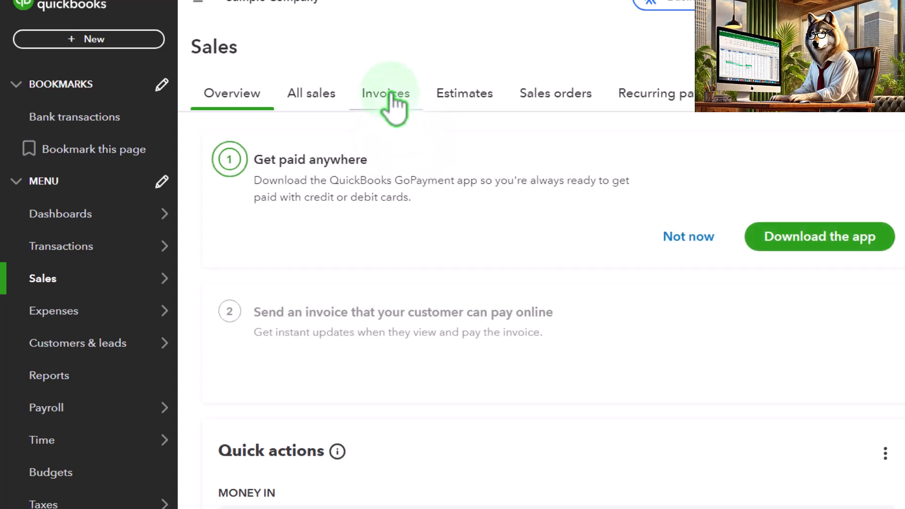
left_click(324, 93)
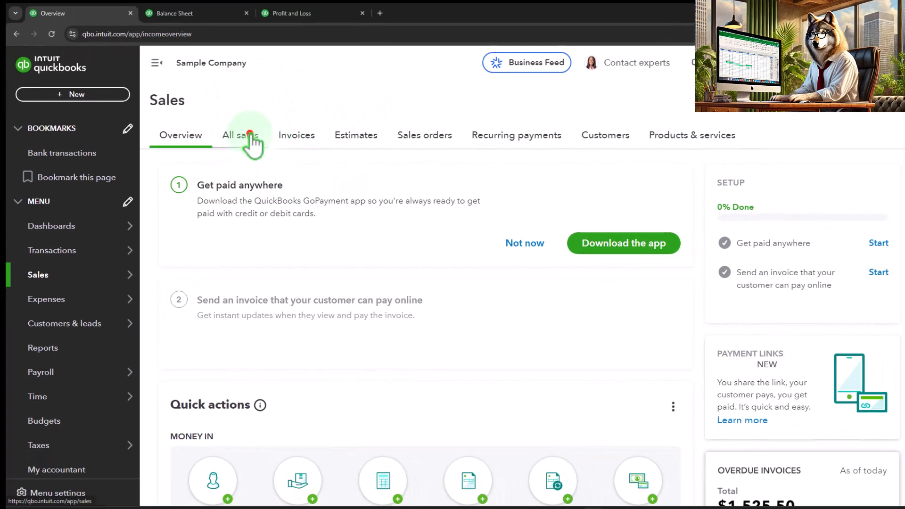
left_click(295, 138)
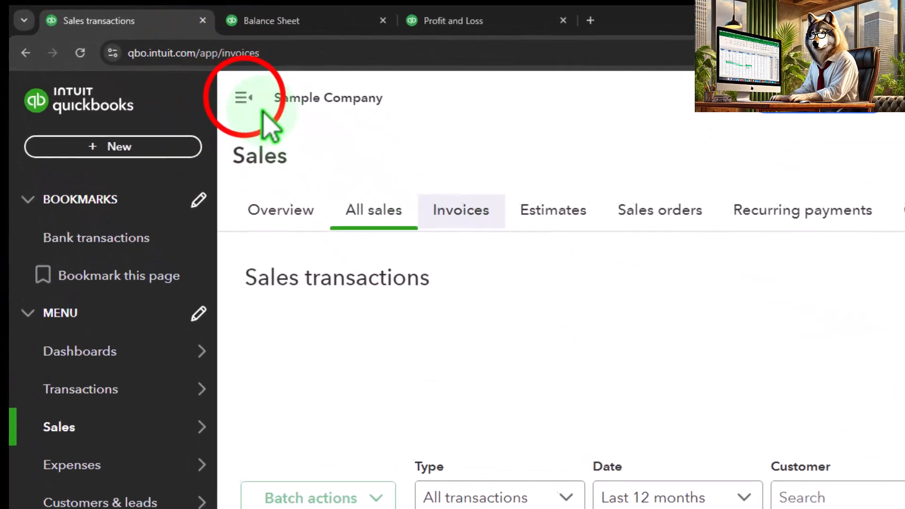
left_click(246, 100)
- Look through the customer invoices of the last 12 months and their payment statuses
scroll(242, 263, "down", 5)
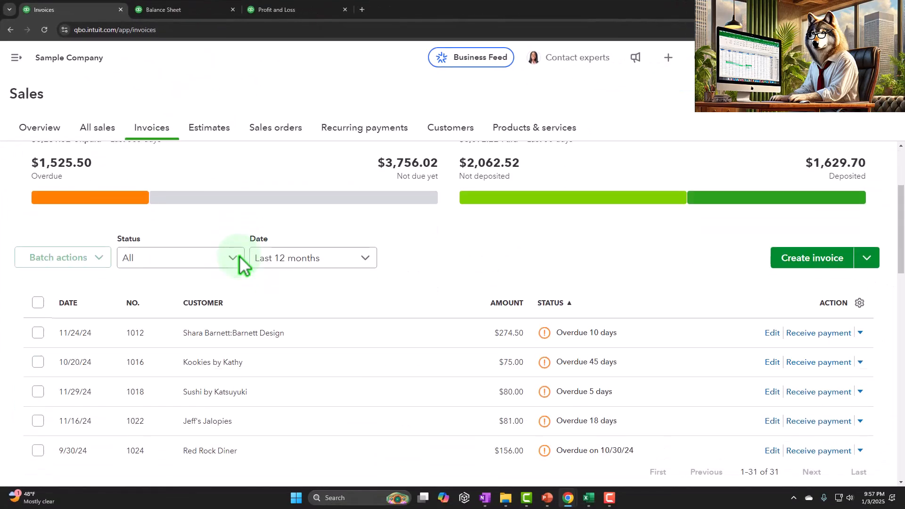
scroll(275, 297, "up", 5)
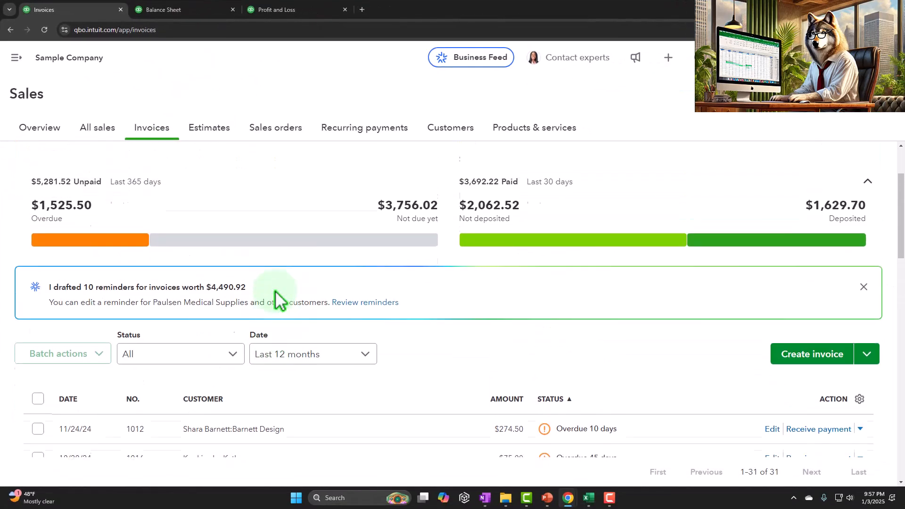
scroll(278, 297, "down", 10)
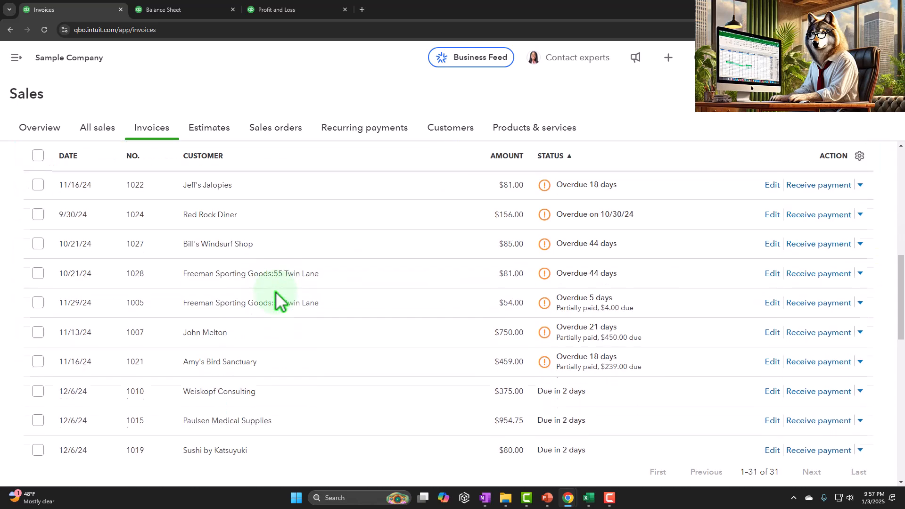
scroll(288, 311, "down", 3)
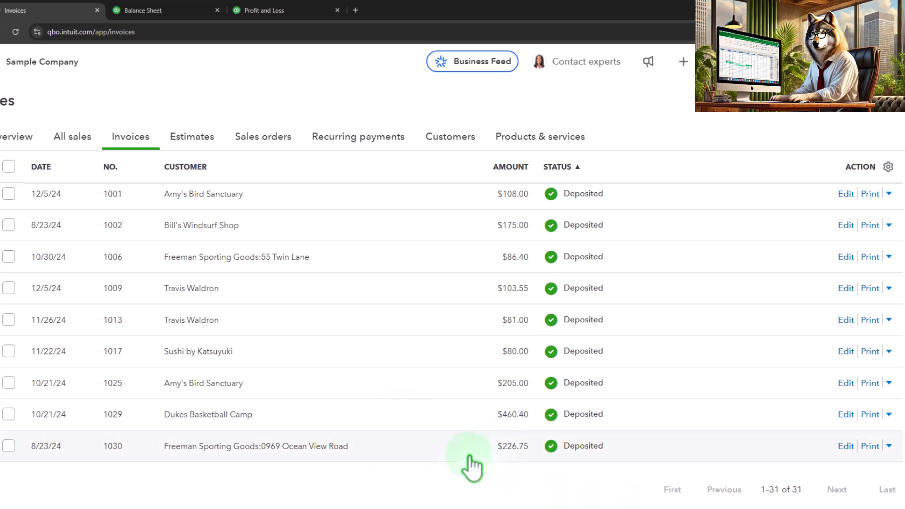
scroll(468, 464, "up", 10)
scroll(472, 466, "up", 6)
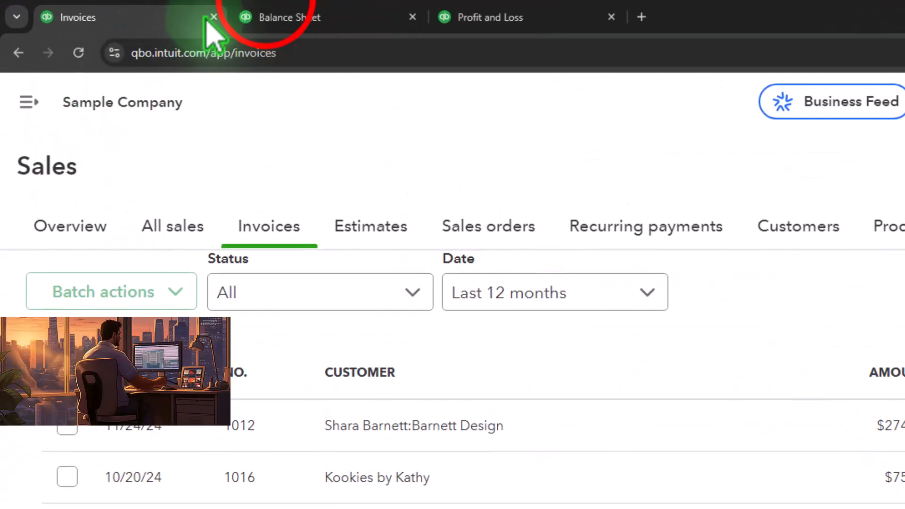
- Examine the 2024 to 2026 Balance Sheet from the bank and receivable accounts through liabilities and equity
left_click(231, 16)
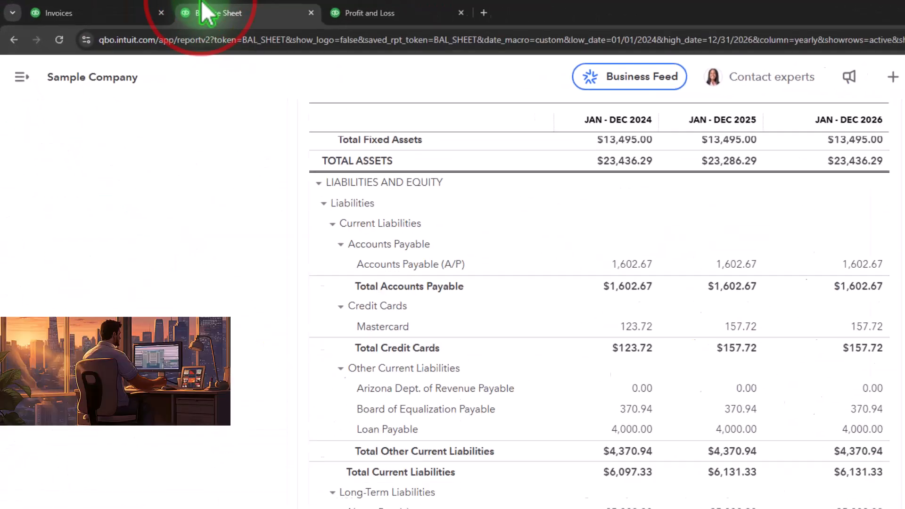
scroll(343, 264, "up", 10)
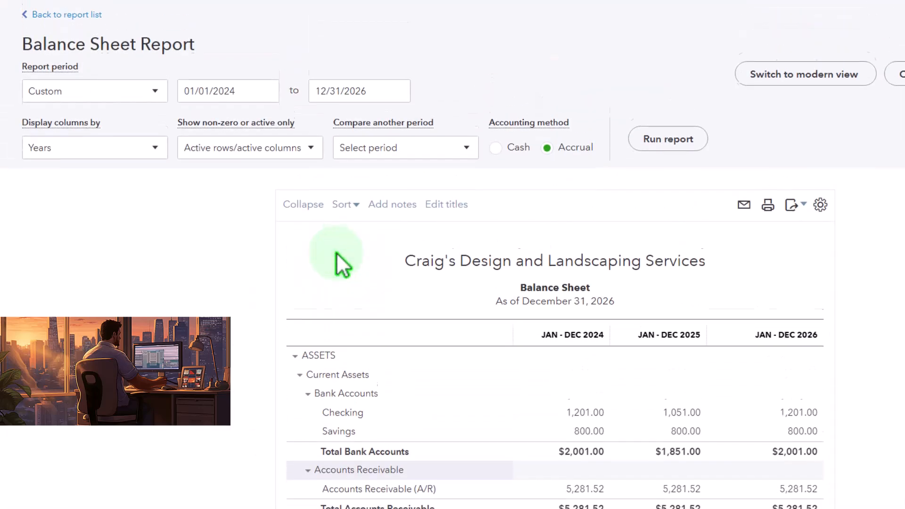
scroll(342, 264, "down", 3)
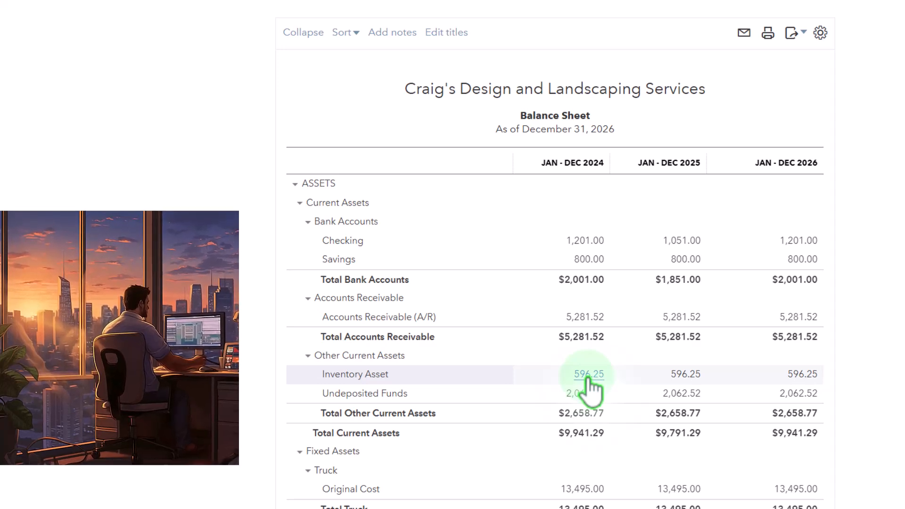
scroll(589, 386, "down", 3)
scroll(589, 386, "down", 8)
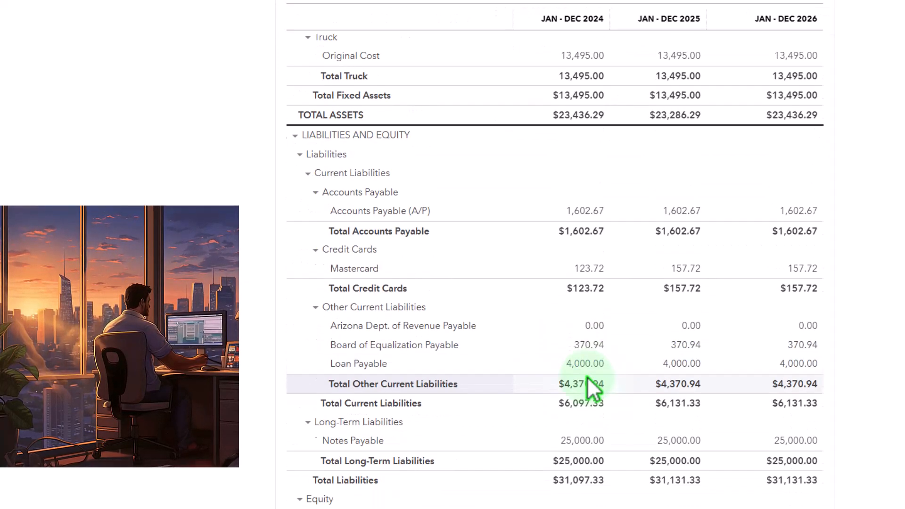
scroll(589, 386, "down", 3)
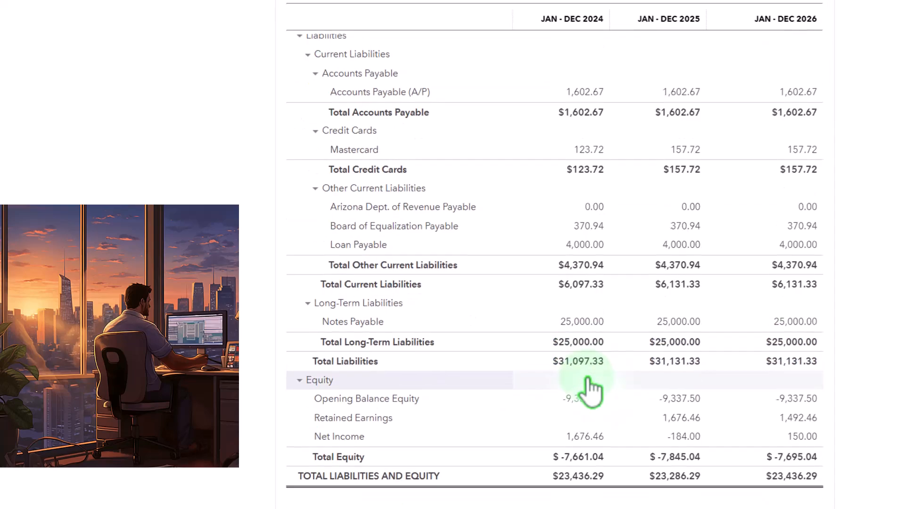
scroll(589, 386, "up", 15)
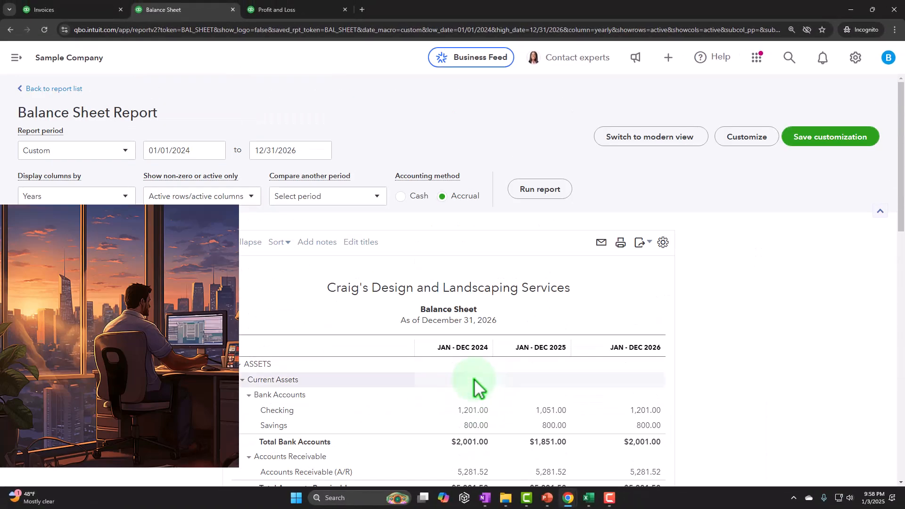